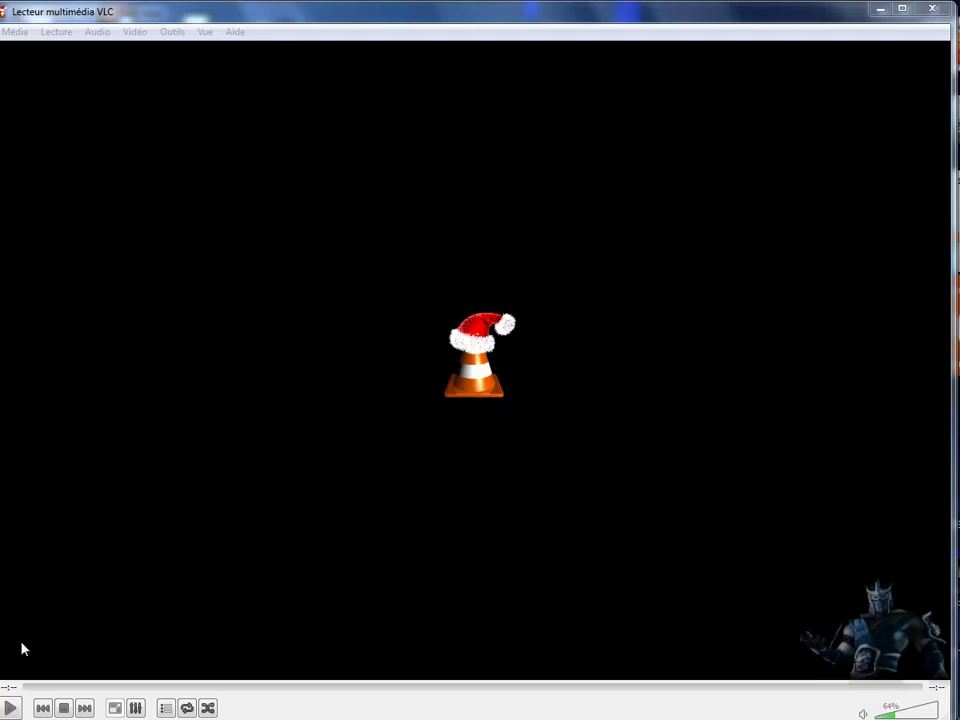
# - Play 'jet d'eau sur text.mov' in VLC, pause it at 00:06, and close the player
pyautogui.click(13, 708)
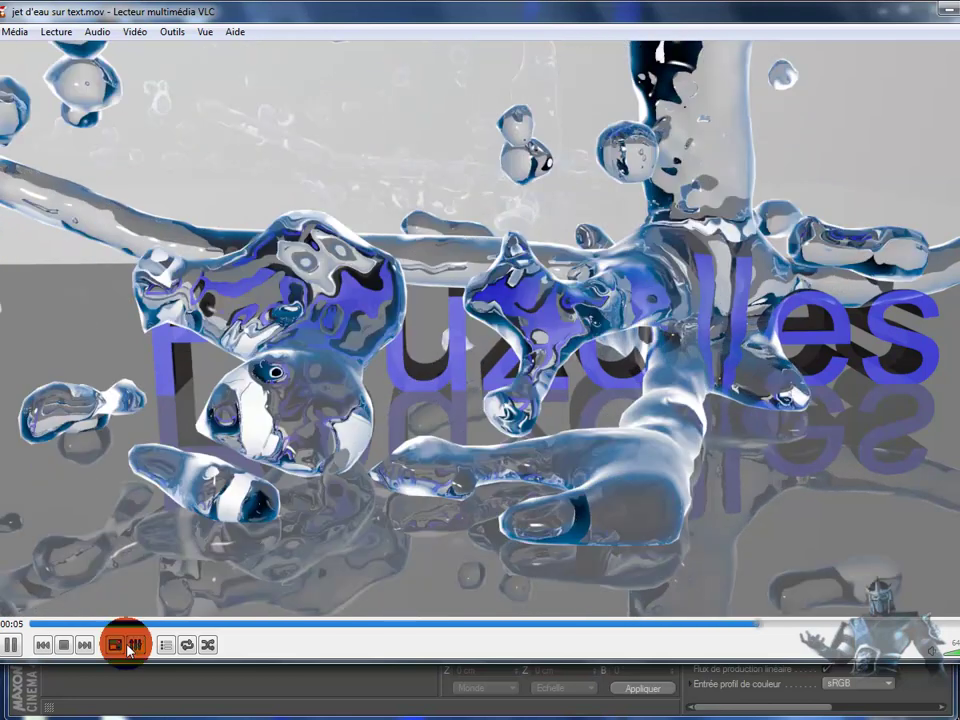
pyautogui.click(10, 645)
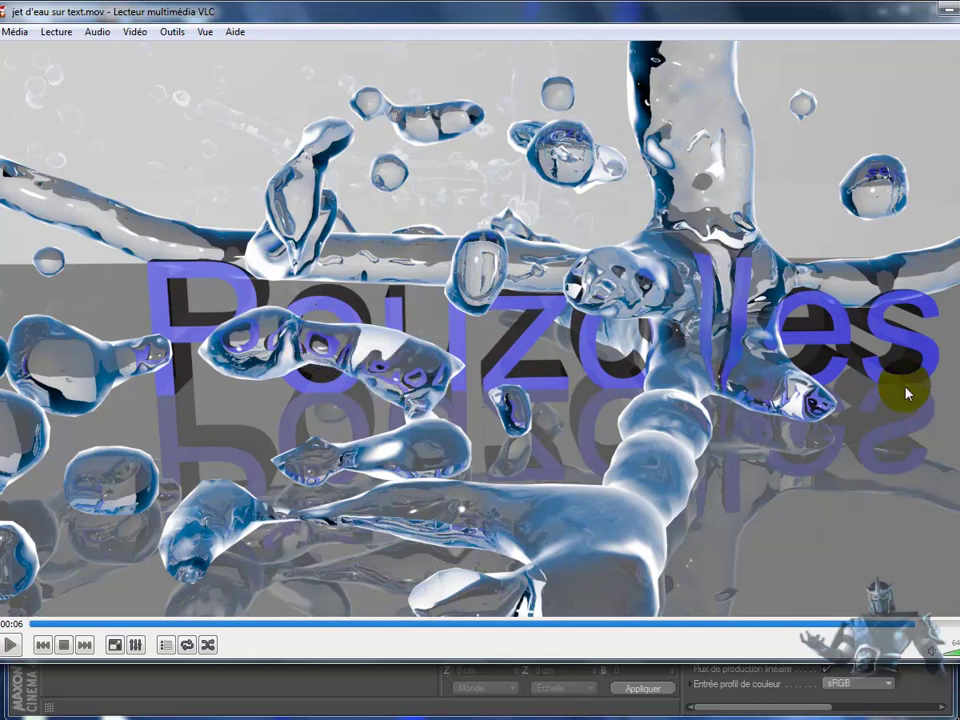
pyautogui.click(947, 12)
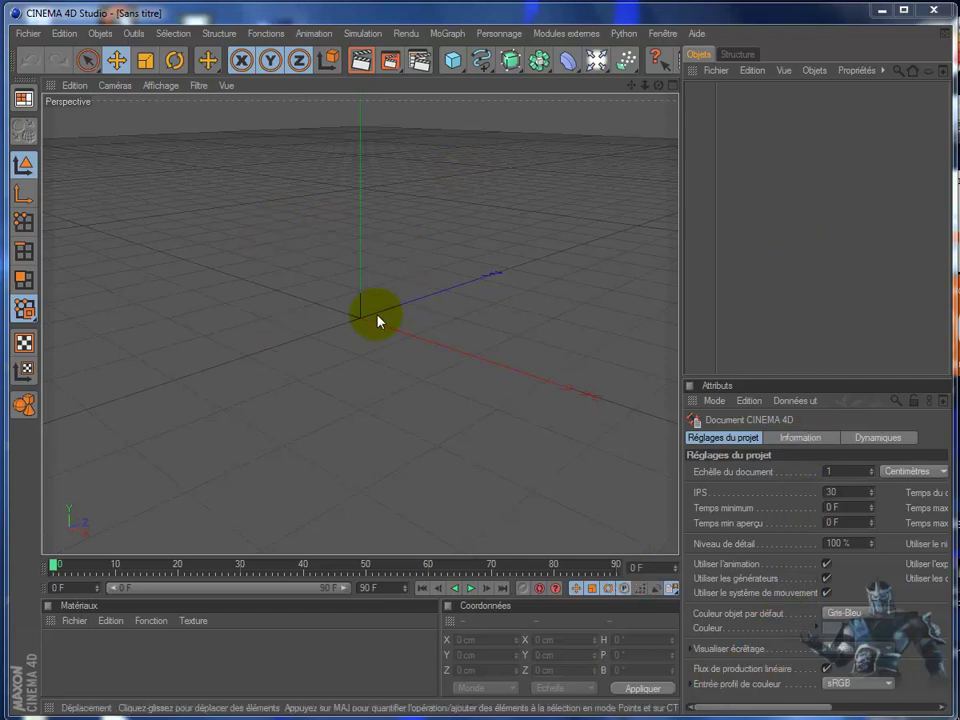
# - Add a MoGraph Mo Texte object, centre-aligned, reading 'Pouzolles', 50 cm high
pyautogui.click(447, 35)
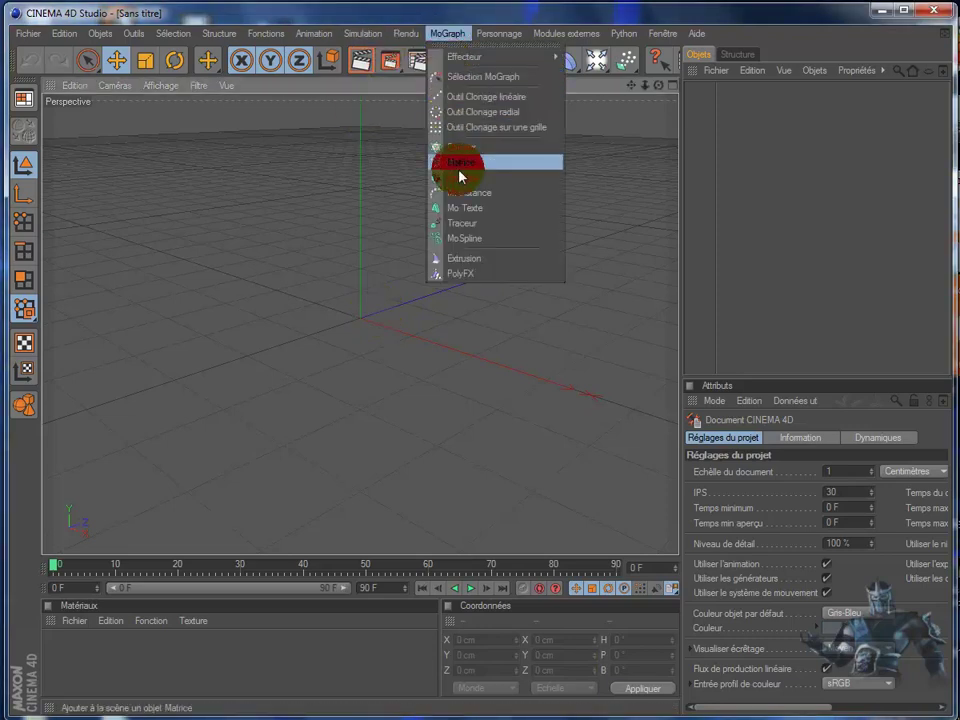
pyautogui.click(461, 208)
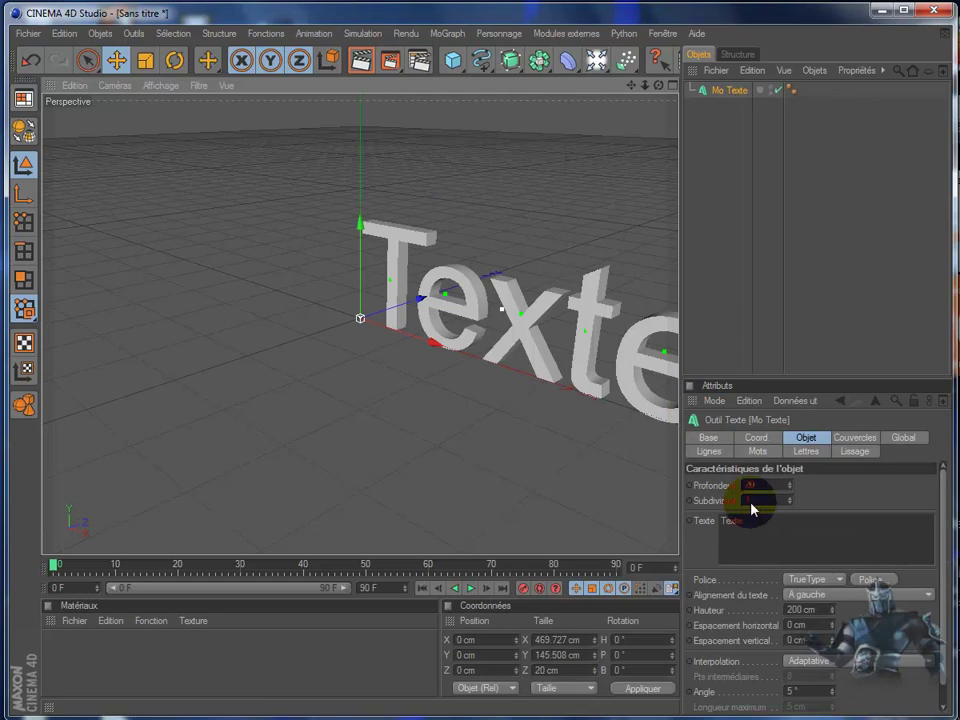
pyautogui.click(845, 598)
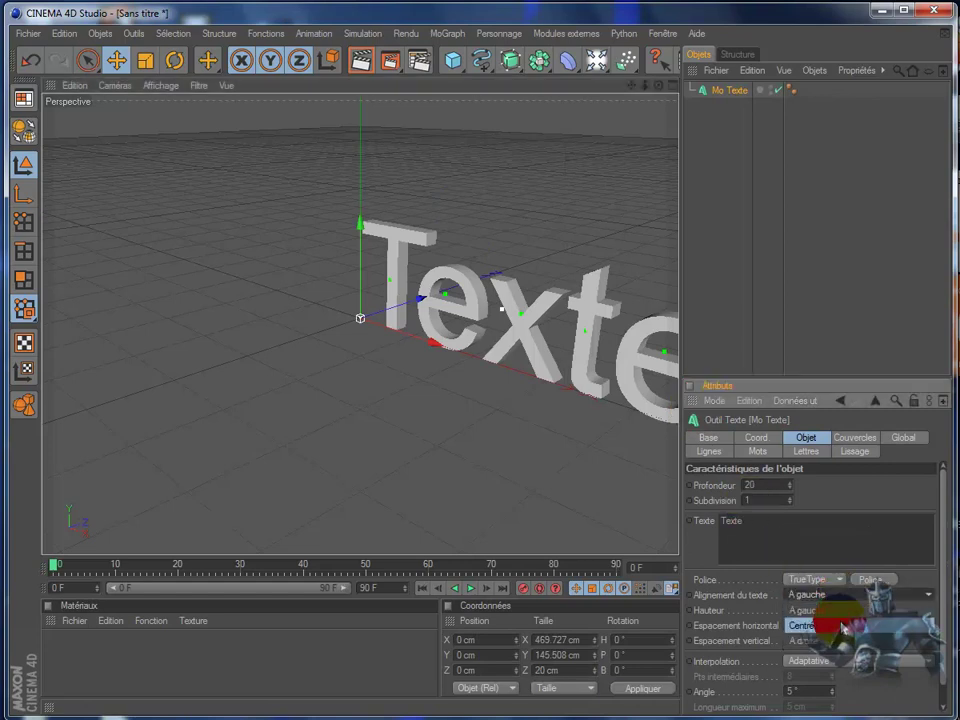
pyautogui.click(844, 624)
pyautogui.moveTo(805, 549); pyautogui.dragTo(700, 525)
pyautogui.write('Pouzolles')
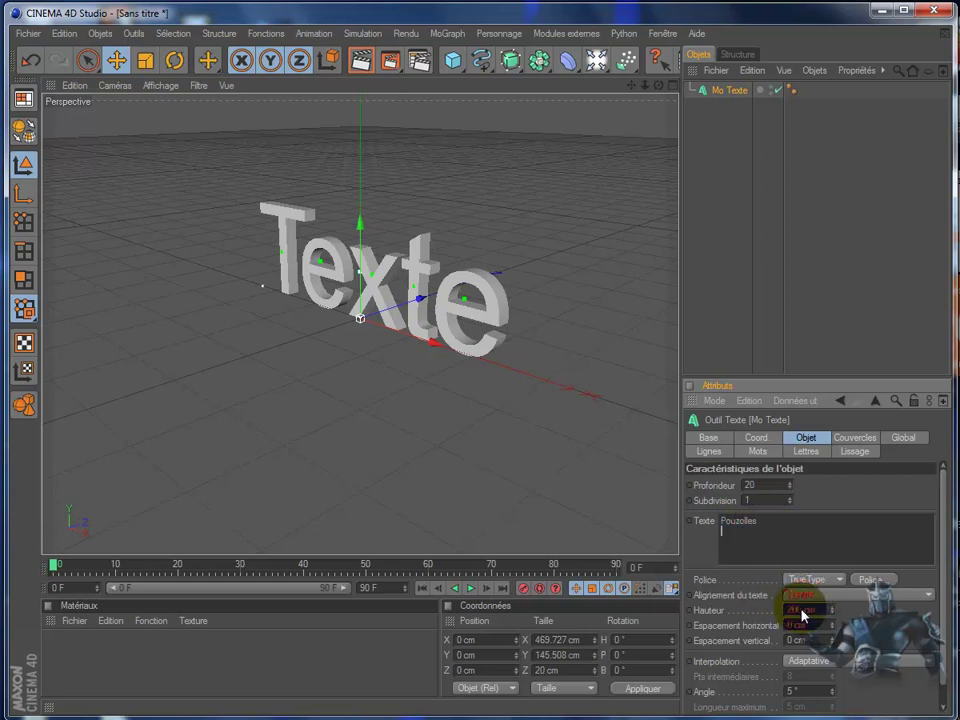
pyautogui.moveTo(803, 614); pyautogui.dragTo(789, 615)
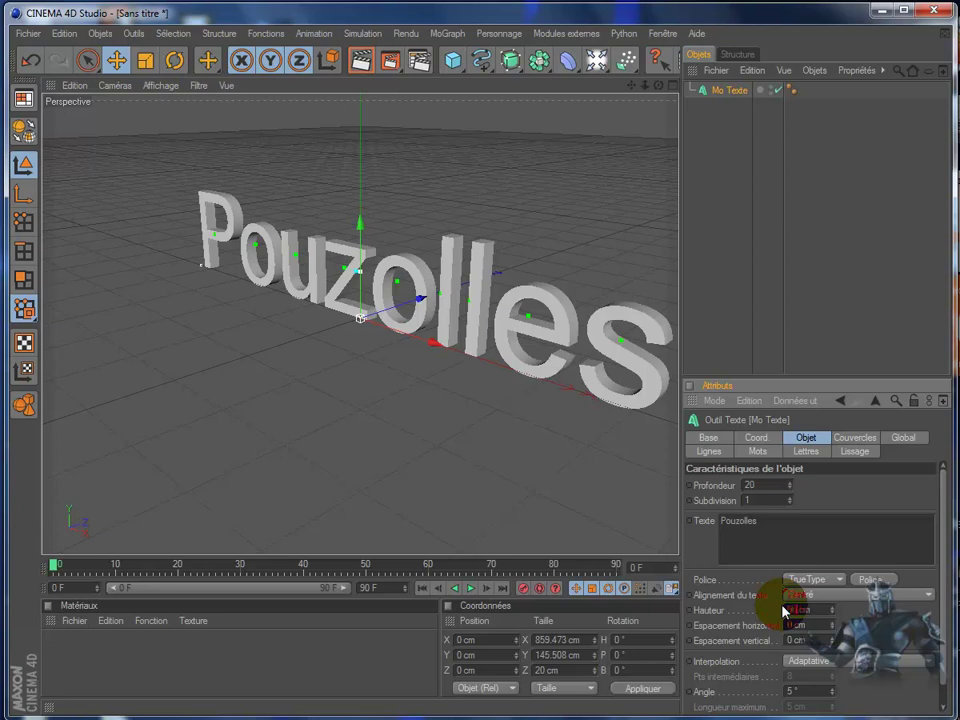
pyautogui.write('50')
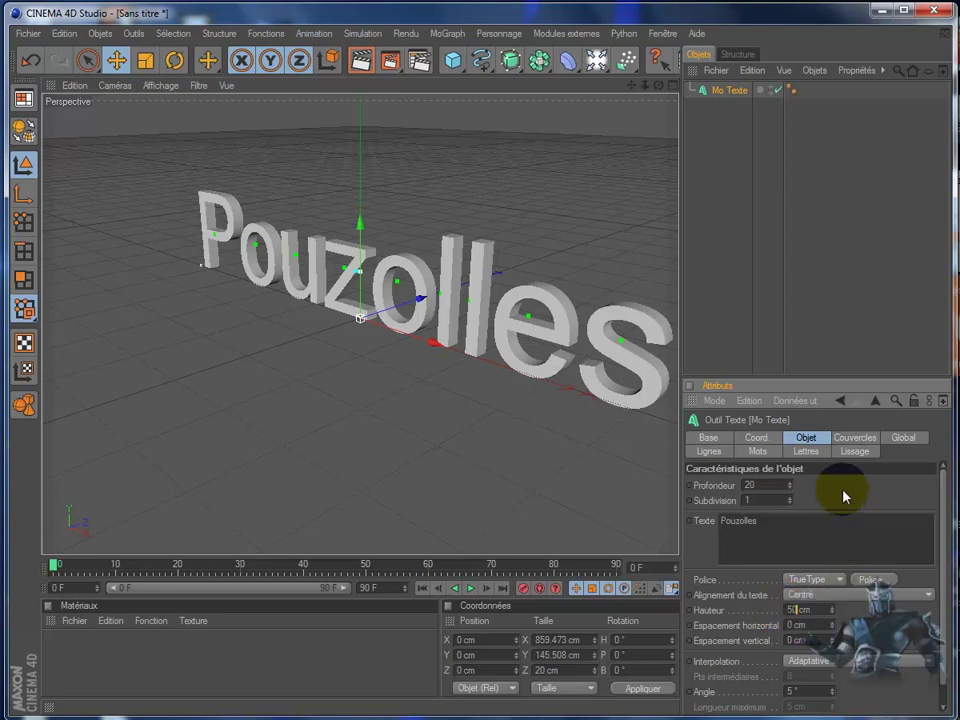
pyautogui.press('Return')
# - Zoom in on the Pouzolles text and orbit the Perspective view to face it head-on
pyautogui.scroll(2, 583, 338)
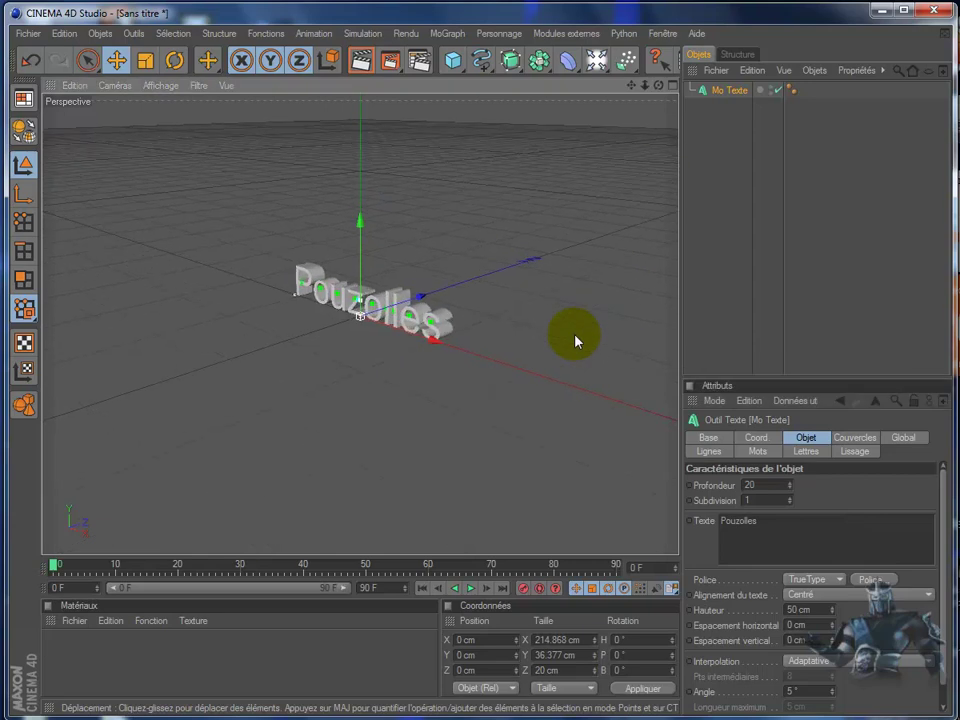
pyautogui.scroll(3, 583, 338)
pyautogui.scroll(2, 583, 338)
pyautogui.moveTo(517, 398)
pyautogui.keyDown('alt'); pyautogui.mouseDown()
pyautogui.moveTo(504, 369)
pyautogui.moveTo(504, 439)
pyautogui.moveTo(514, 392)
pyautogui.moveTo(518, 400)
pyautogui.moveTo(510, 398)
pyautogui.moveTo(521, 392)
pyautogui.moveTo(512, 396)
pyautogui.mouseUp(); pyautogui.keyUp('alt')
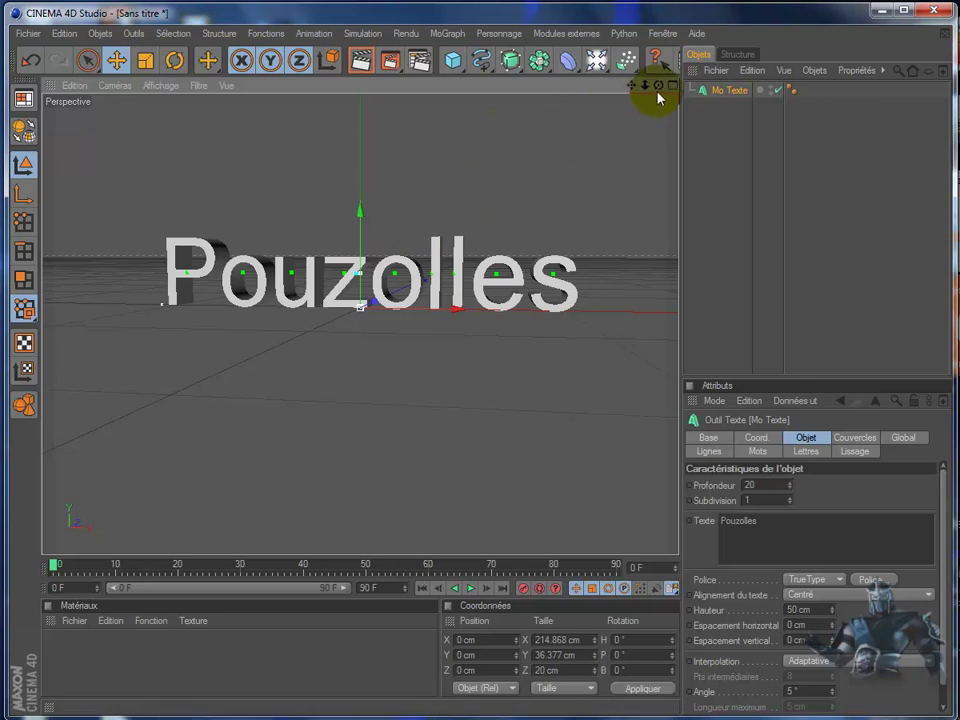
pyautogui.moveTo(659, 87); pyautogui.dragTo(514, 399)
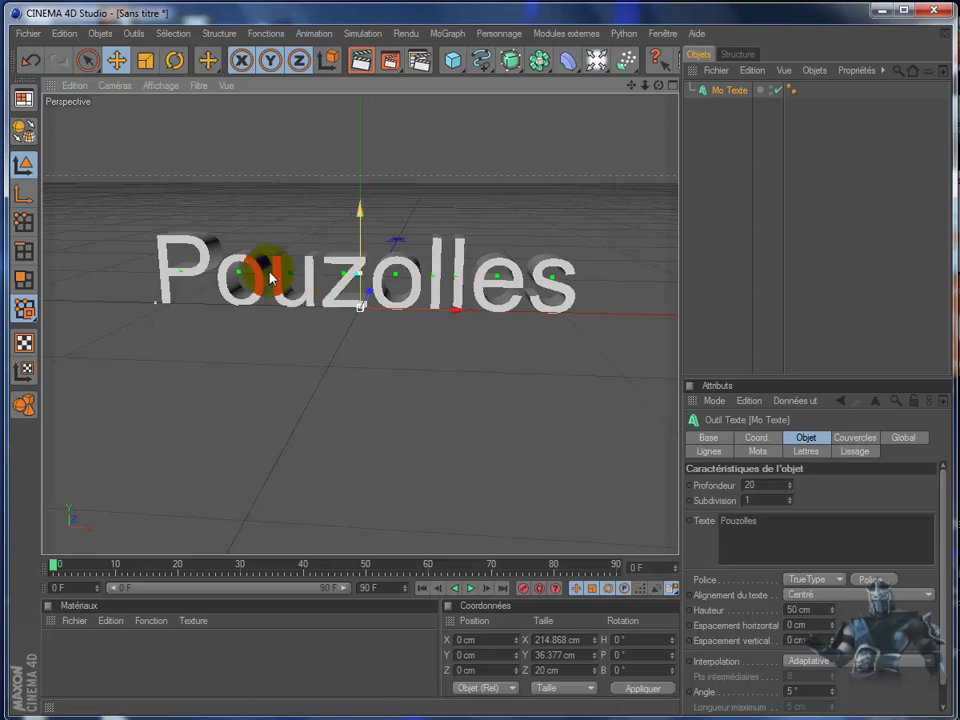
pyautogui.click(557, 34)
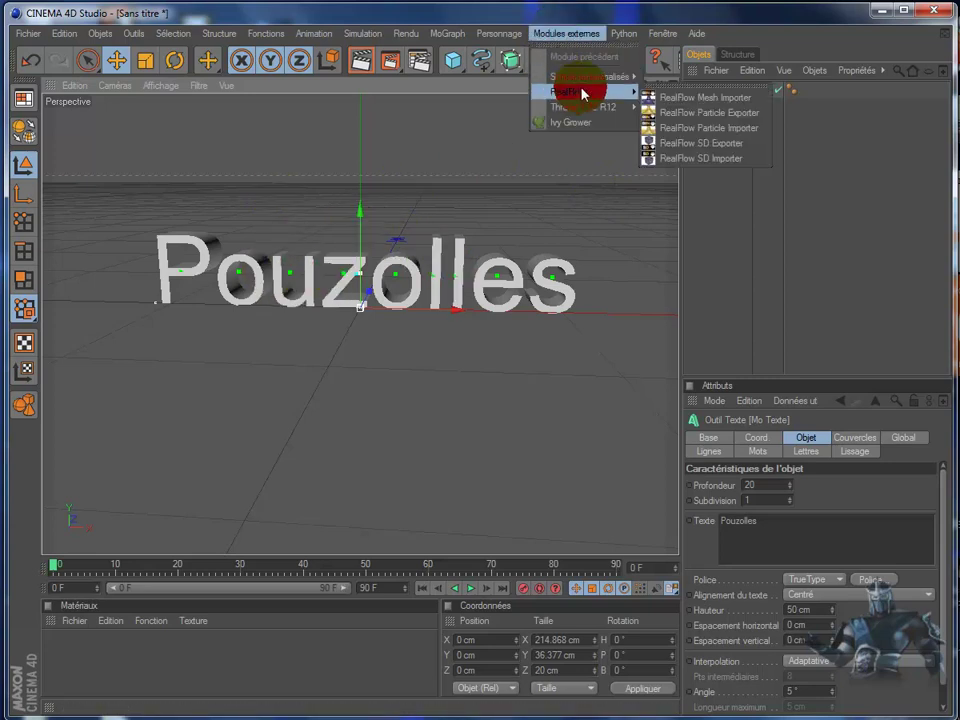
pyautogui.moveTo(580, 91)
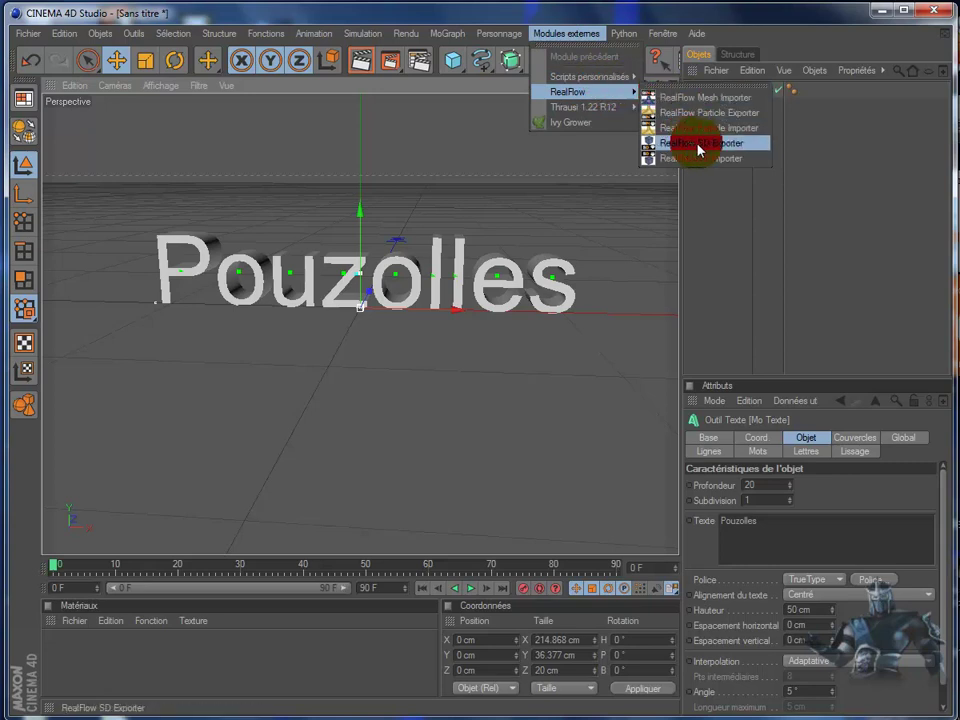
pyautogui.click(706, 149)
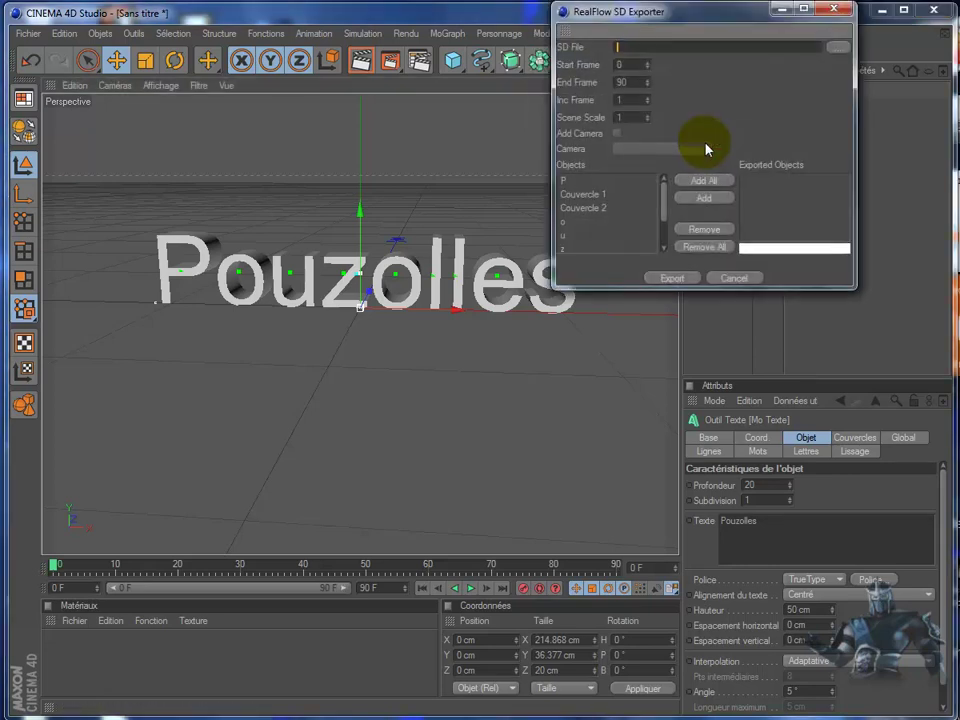
pyautogui.moveTo(621, 289); pyautogui.dragTo(621, 393)
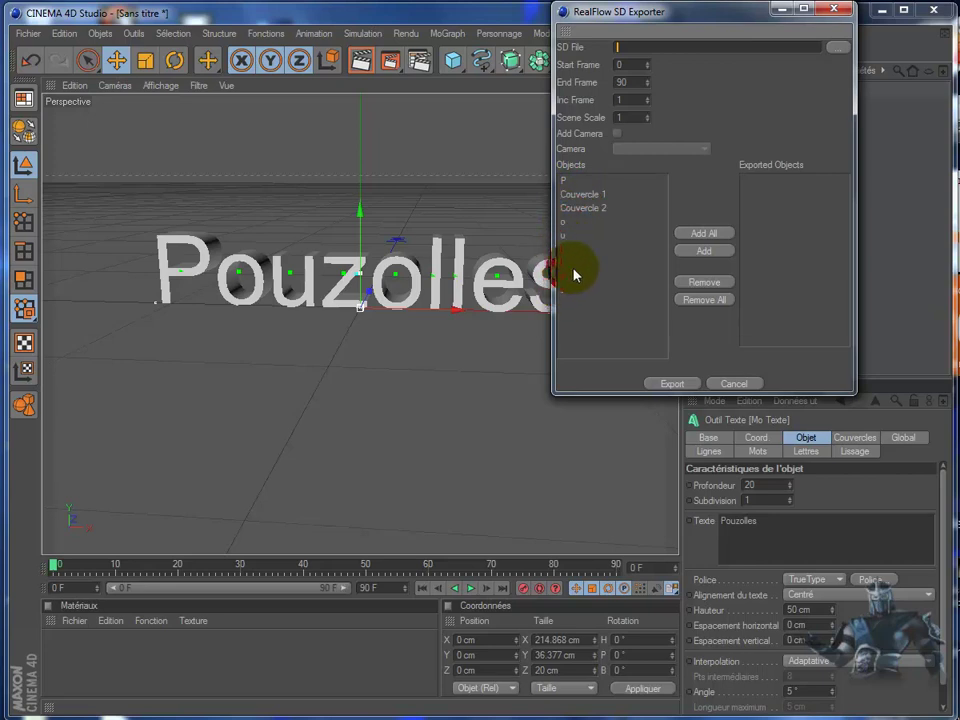
pyautogui.click(460, 293)
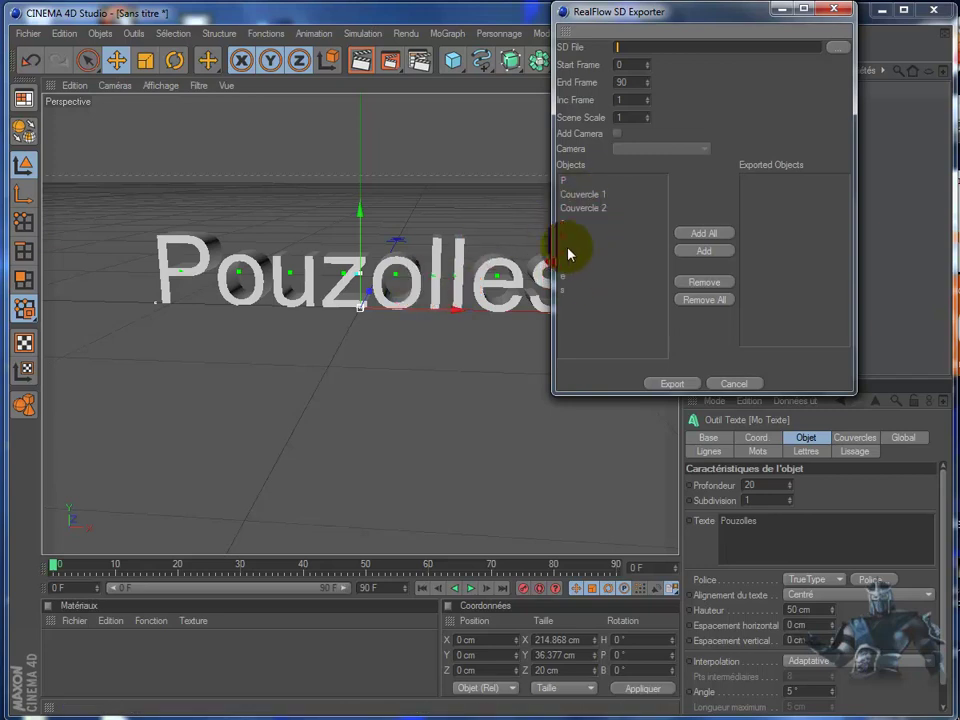
pyautogui.click(381, 279)
pyautogui.click(736, 383)
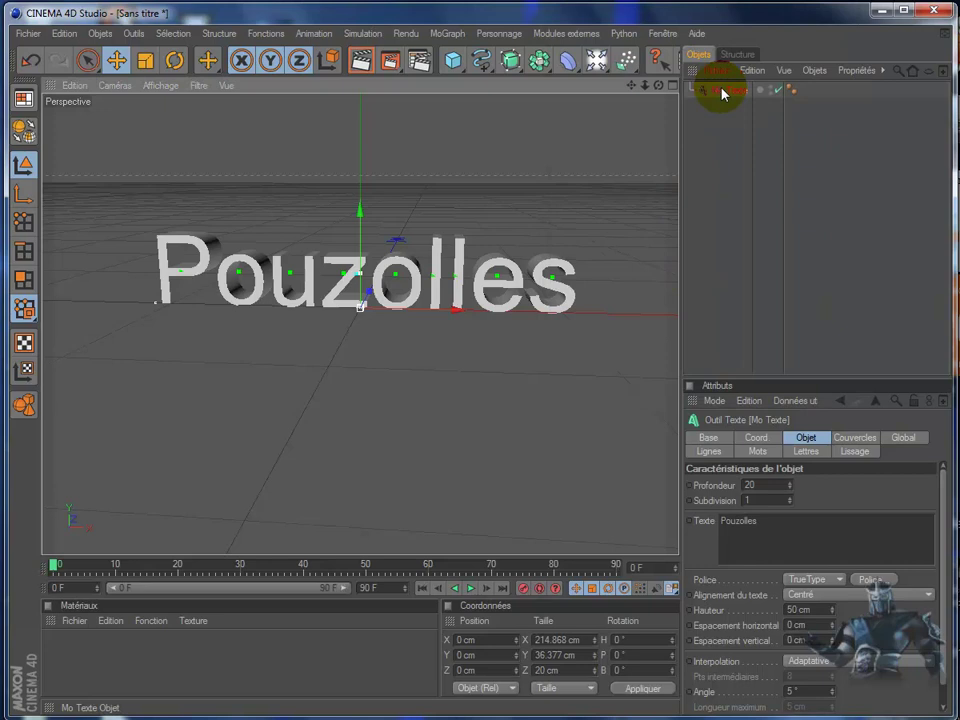
# - Make the Mo Texte object editable and select all its sub-objects
pyautogui.click(23, 128)
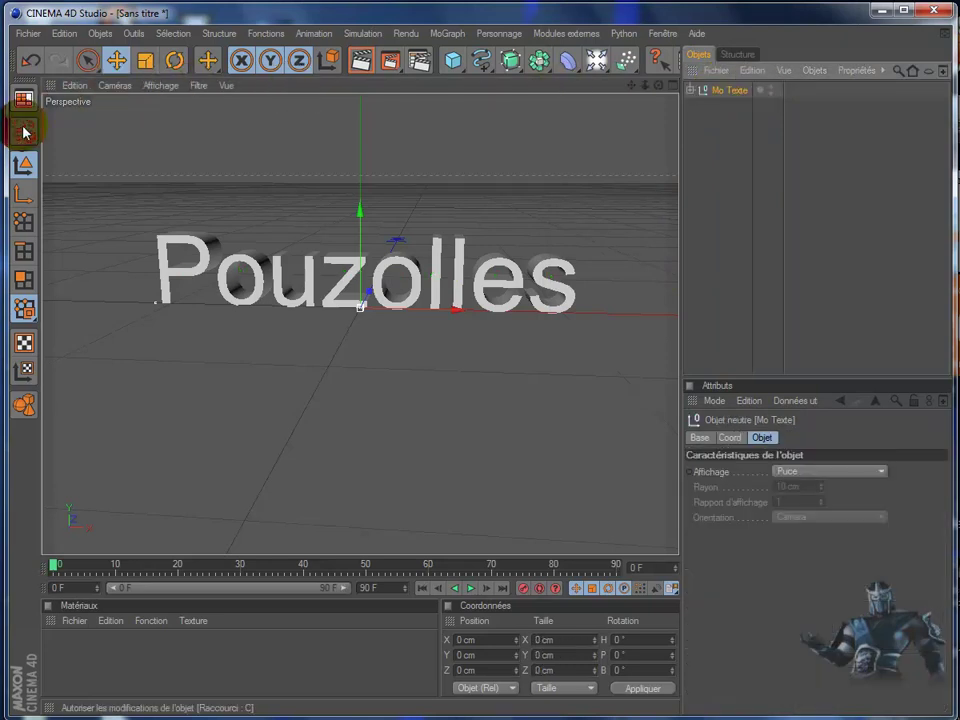
pyautogui.rightClick(731, 96)
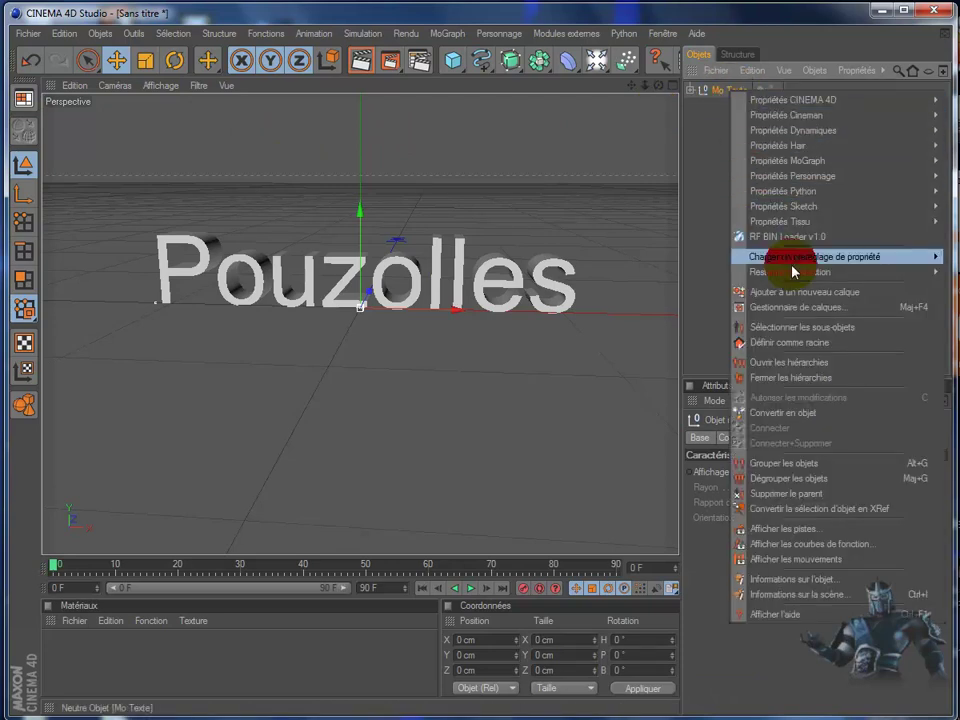
pyautogui.click(797, 328)
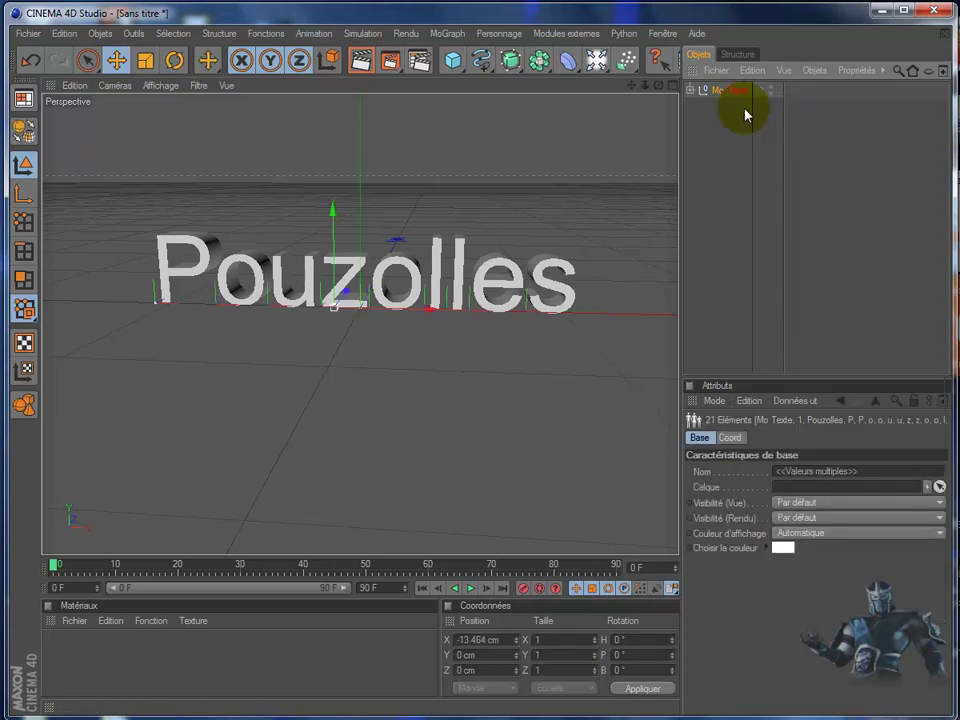
pyautogui.click(22, 132)
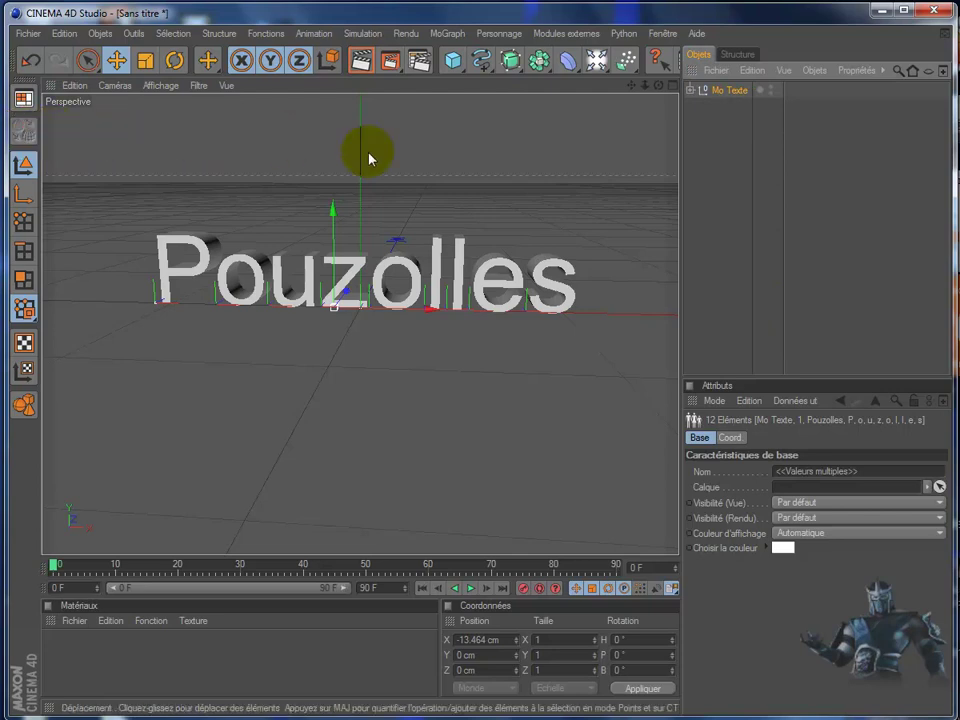
pyautogui.moveTo(729, 90); pyautogui.dragTo(765, 293, button='right')
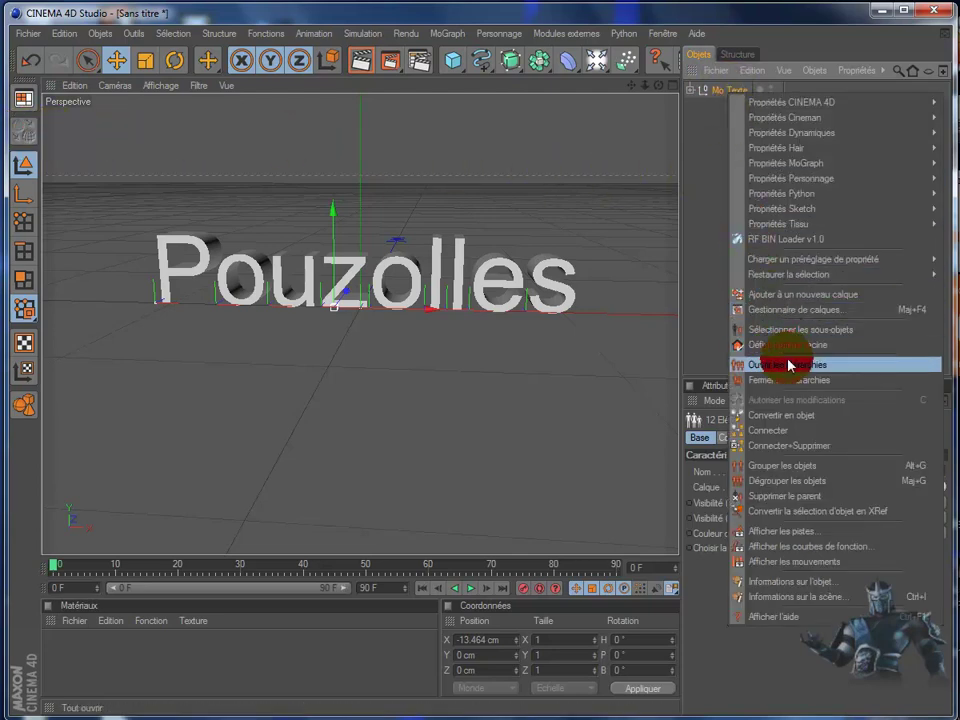
pyautogui.click(797, 329)
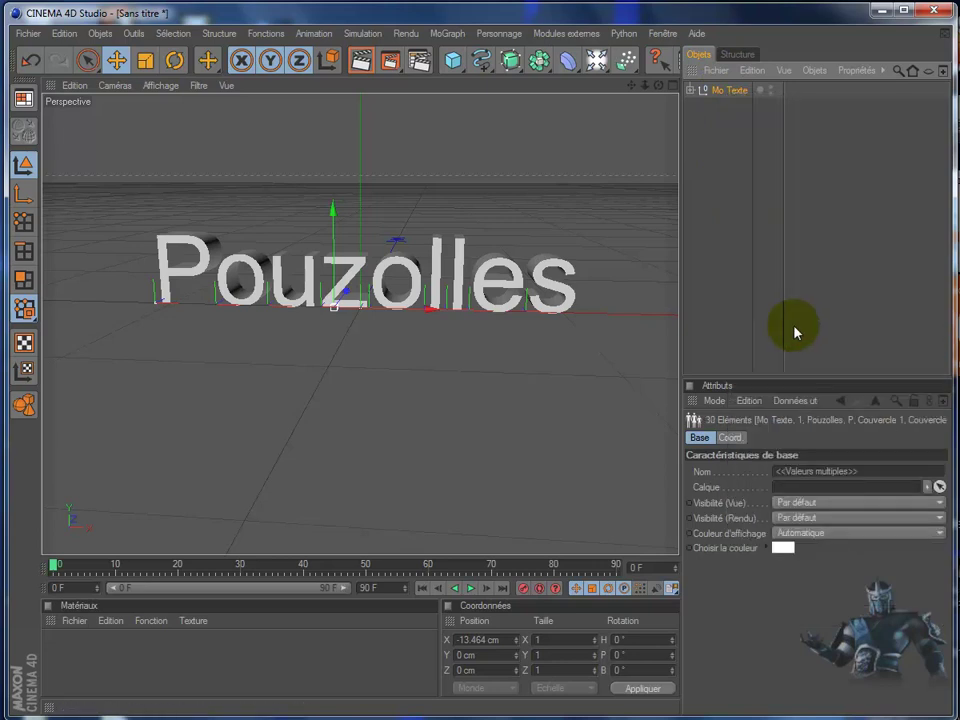
pyautogui.click(692, 93)
# - Expand the Mo Texte hierarchy to inspect the P and o letter caps, then collapse it and reselect Mo Texte
pyautogui.click(691, 91)
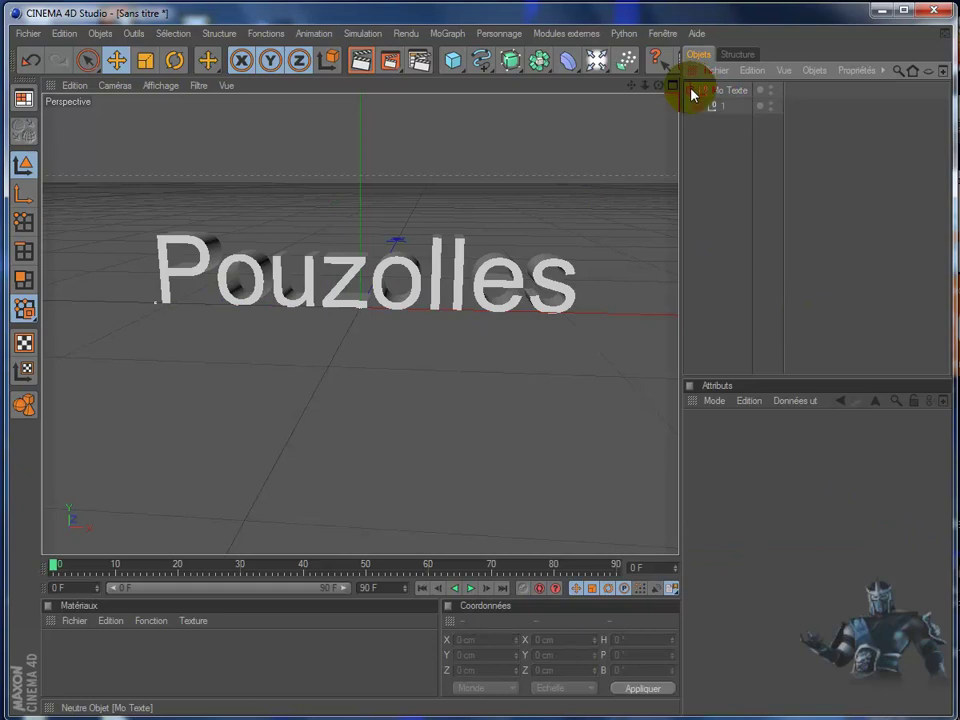
pyautogui.click(700, 106)
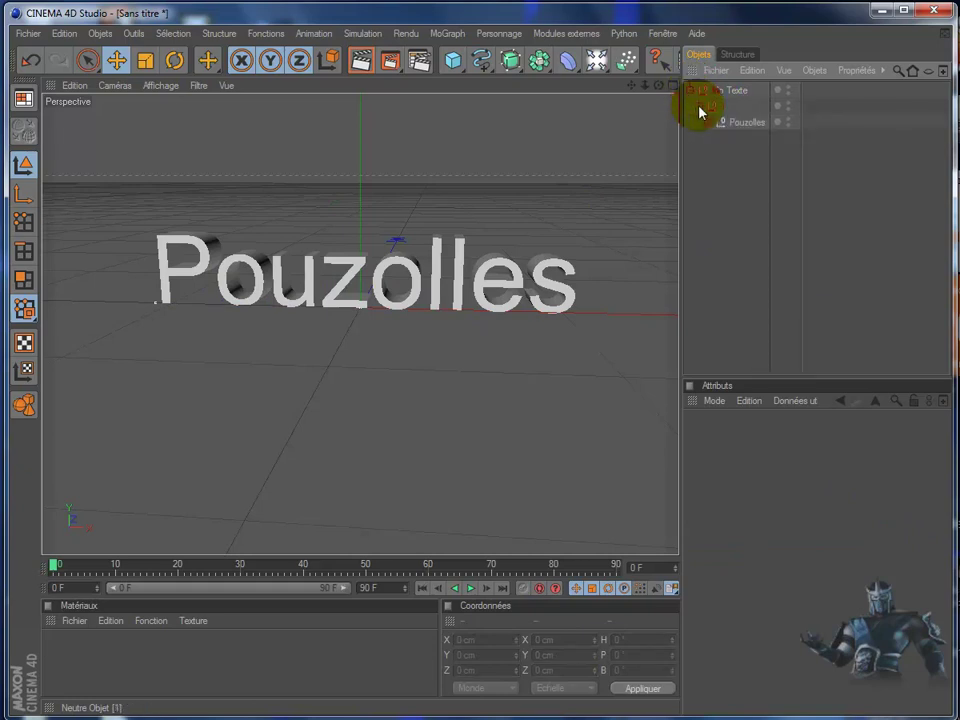
pyautogui.click(708, 122)
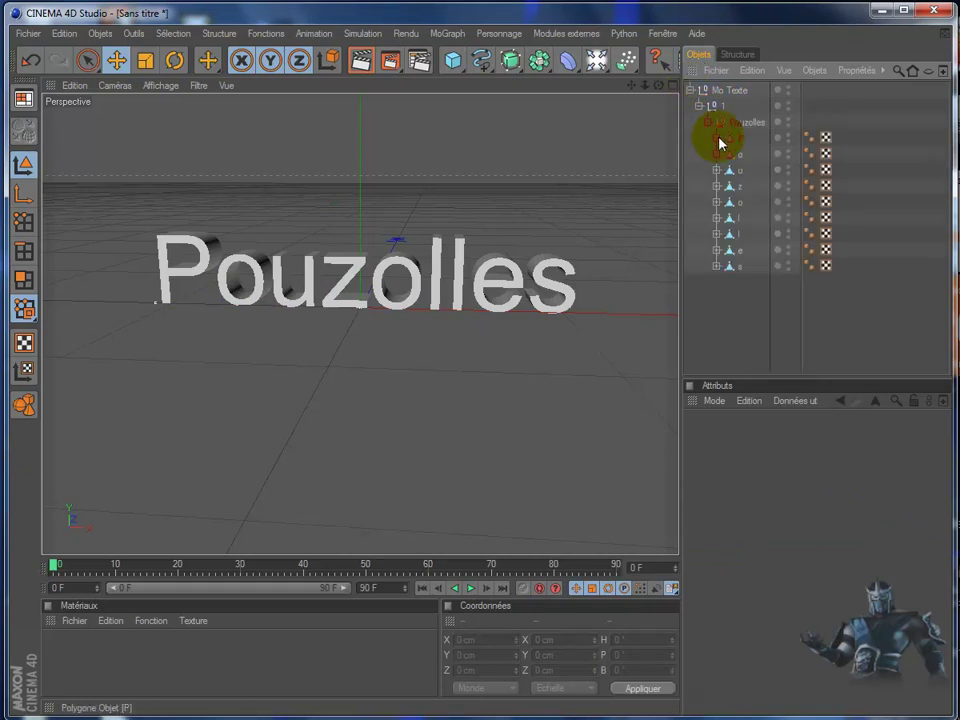
pyautogui.click(716, 138)
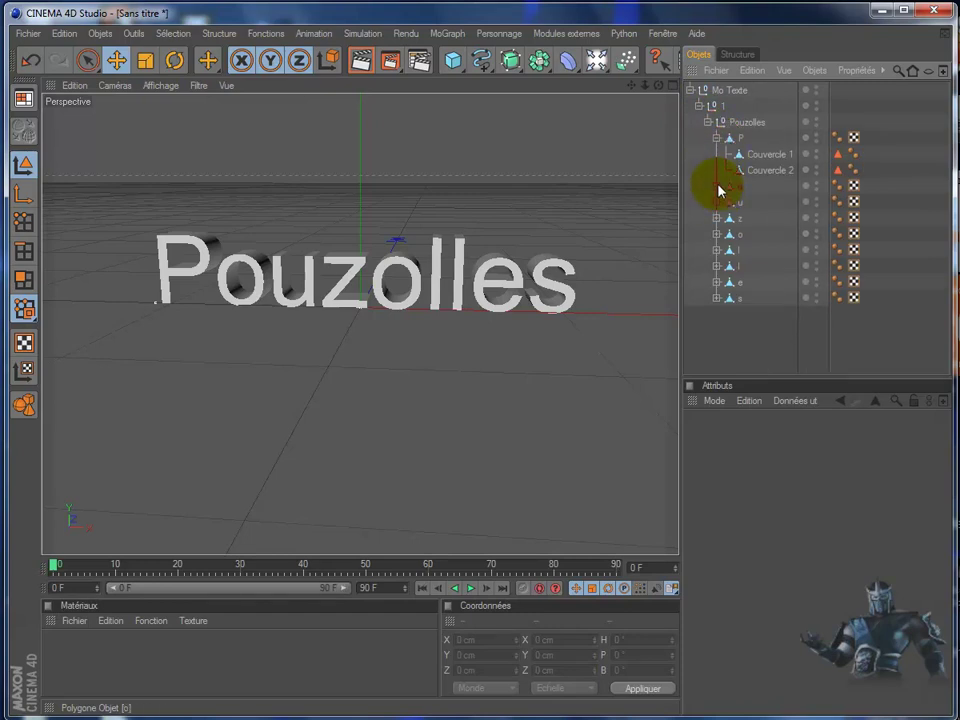
pyautogui.click(716, 186)
pyautogui.click(716, 186)
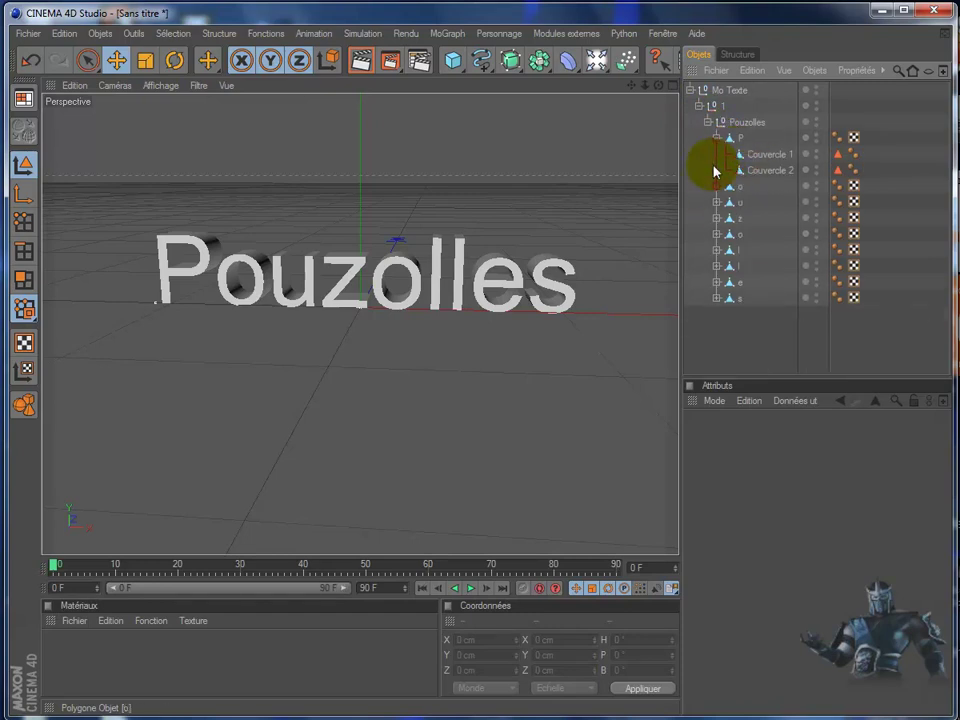
pyautogui.click(716, 138)
pyautogui.click(708, 122)
pyautogui.click(700, 106)
pyautogui.click(693, 91)
pyautogui.click(724, 91)
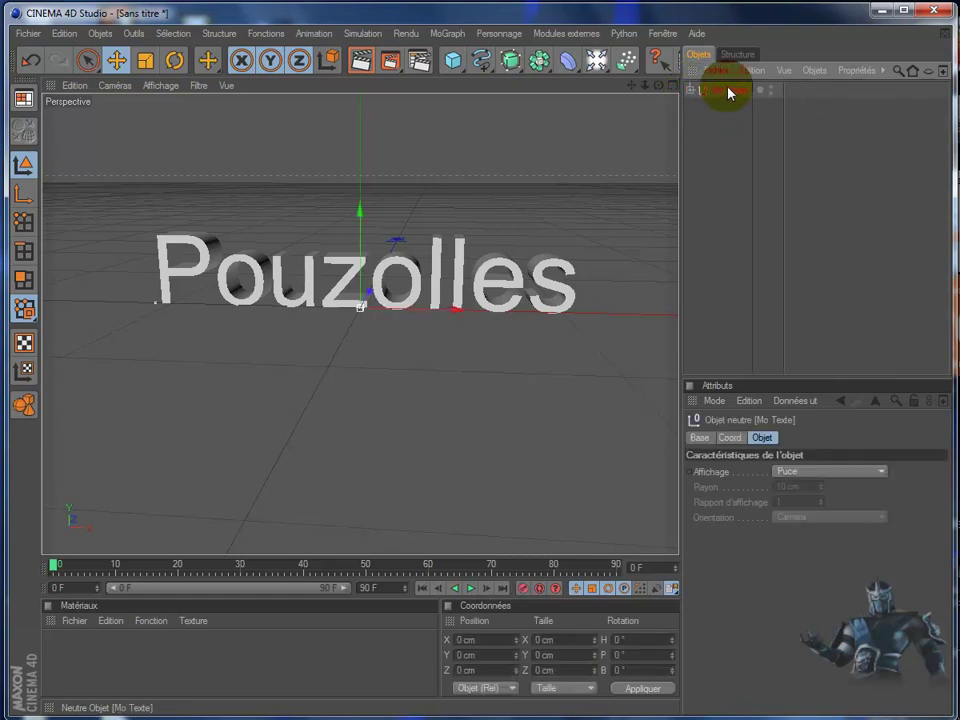
# - Nest one Mo Texte under the other, open the hierarchies, and Connect them into polygon object Mo Texte.1
pyautogui.rightClick(729, 93)
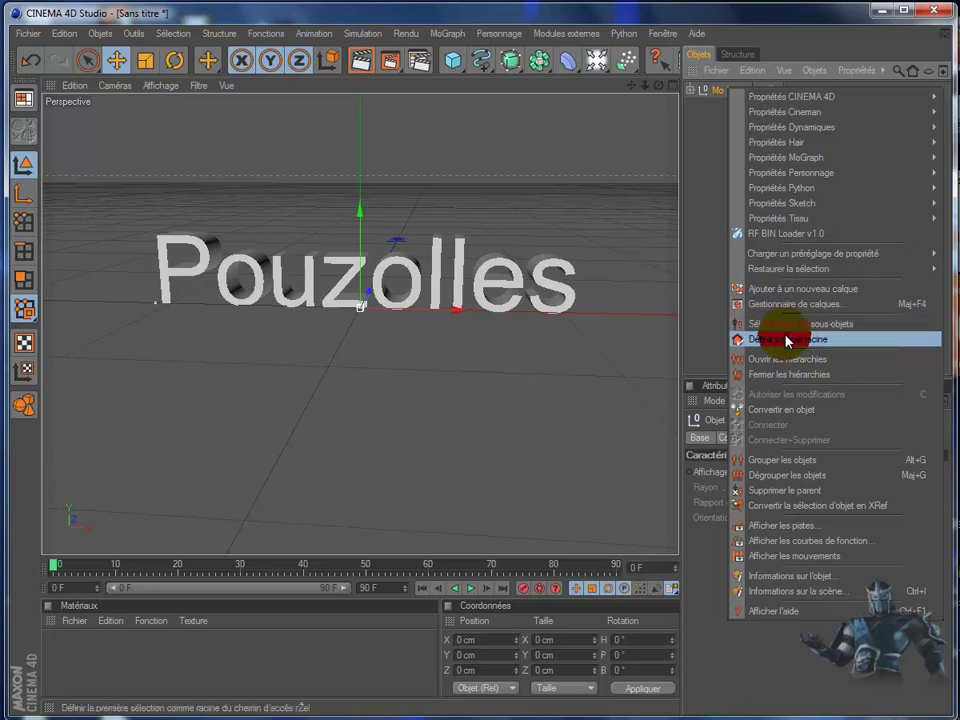
pyautogui.click(781, 414)
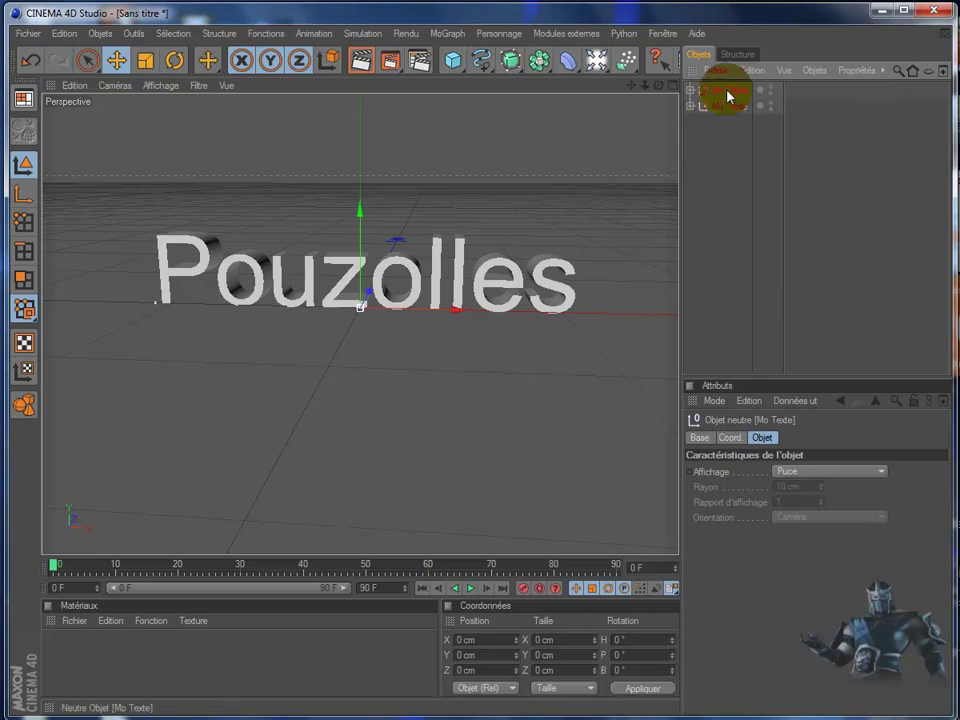
pyautogui.moveTo(727, 100); pyautogui.dragTo(725, 90)
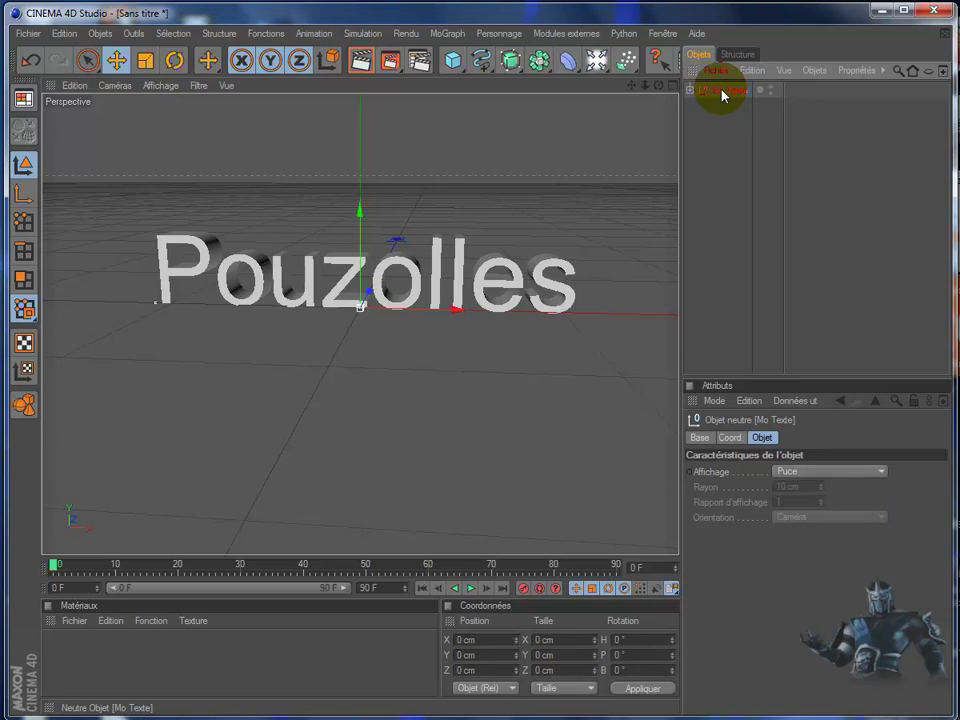
pyautogui.rightClick(724, 95)
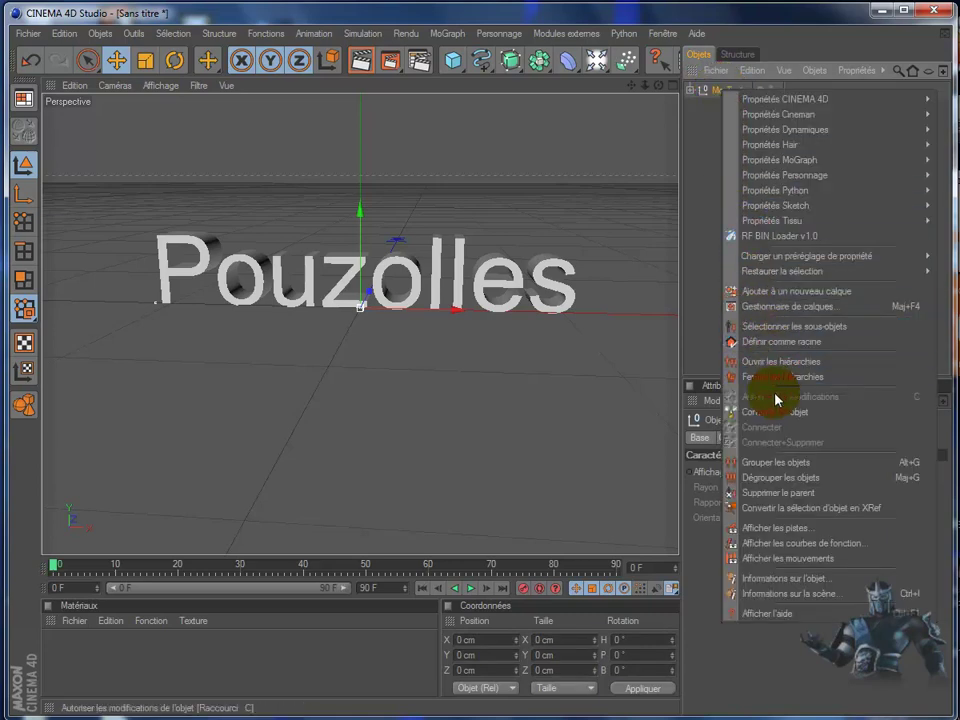
pyautogui.click(787, 328)
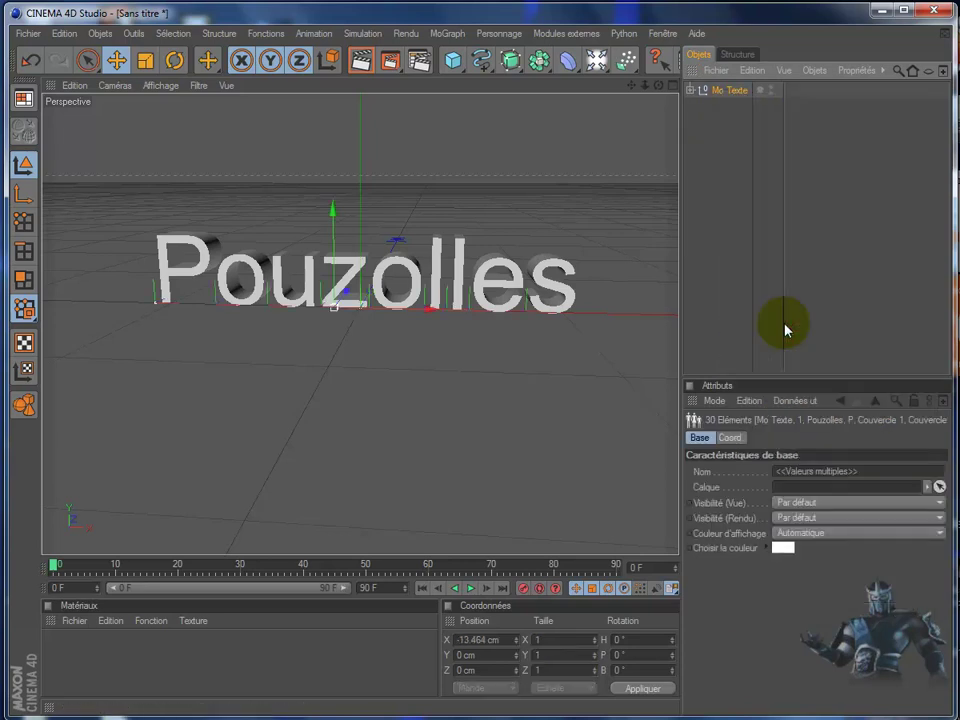
pyautogui.rightClick(713, 92)
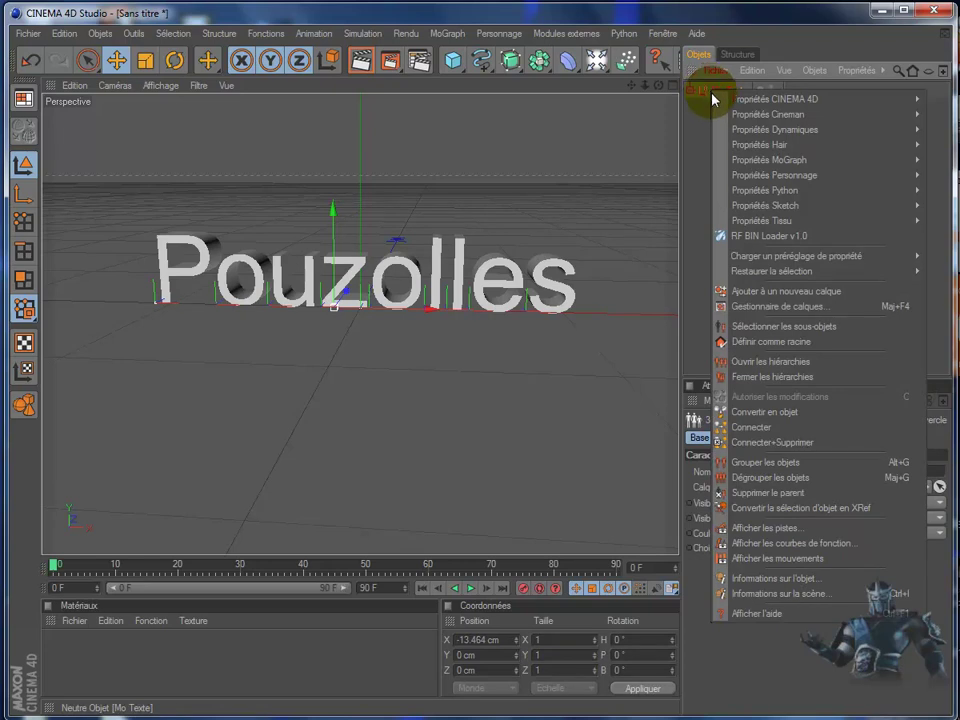
pyautogui.click(779, 428)
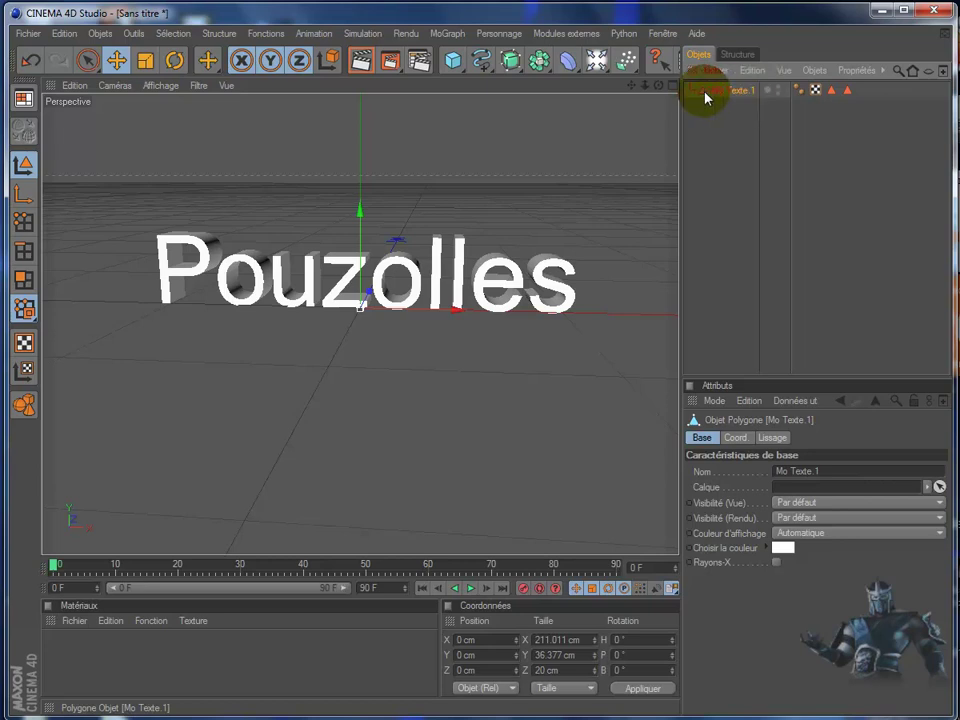
# - Export Mo Texte.1 with the RealFlow SD Exporter as pouzolles.sd, then minimize Cinema 4D
pyautogui.click(555, 34)
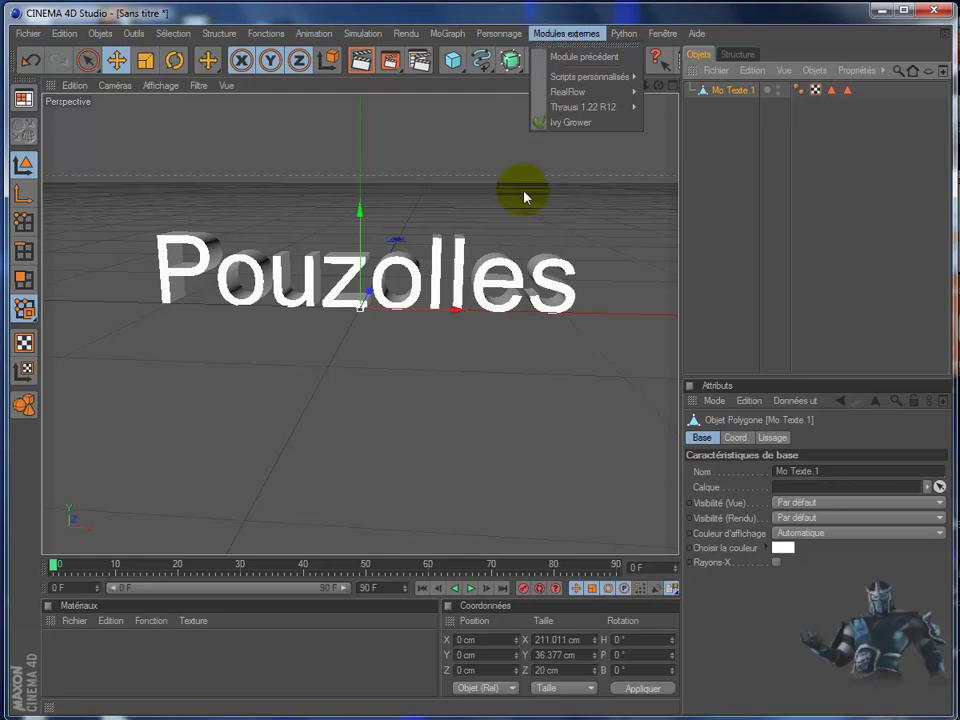
pyautogui.moveTo(580, 91)
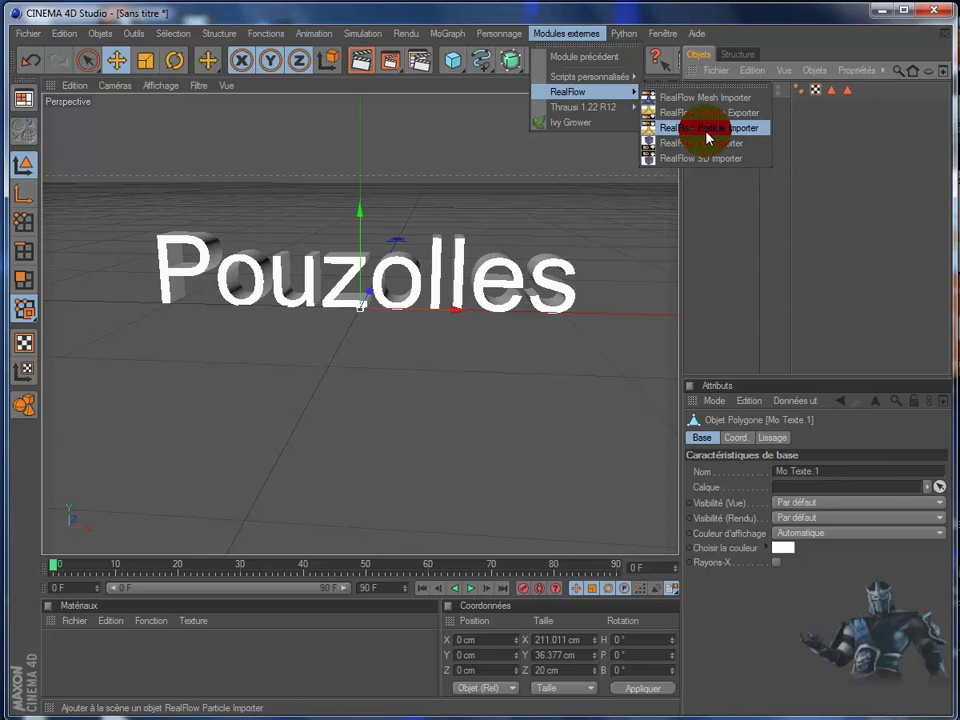
pyautogui.click(704, 145)
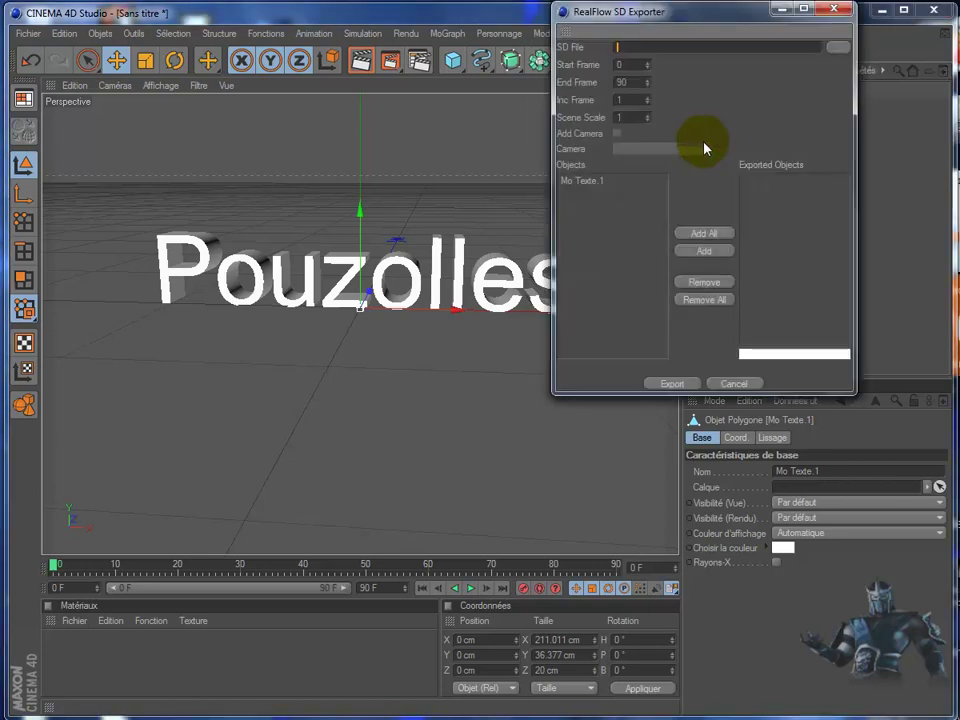
pyautogui.click(572, 182)
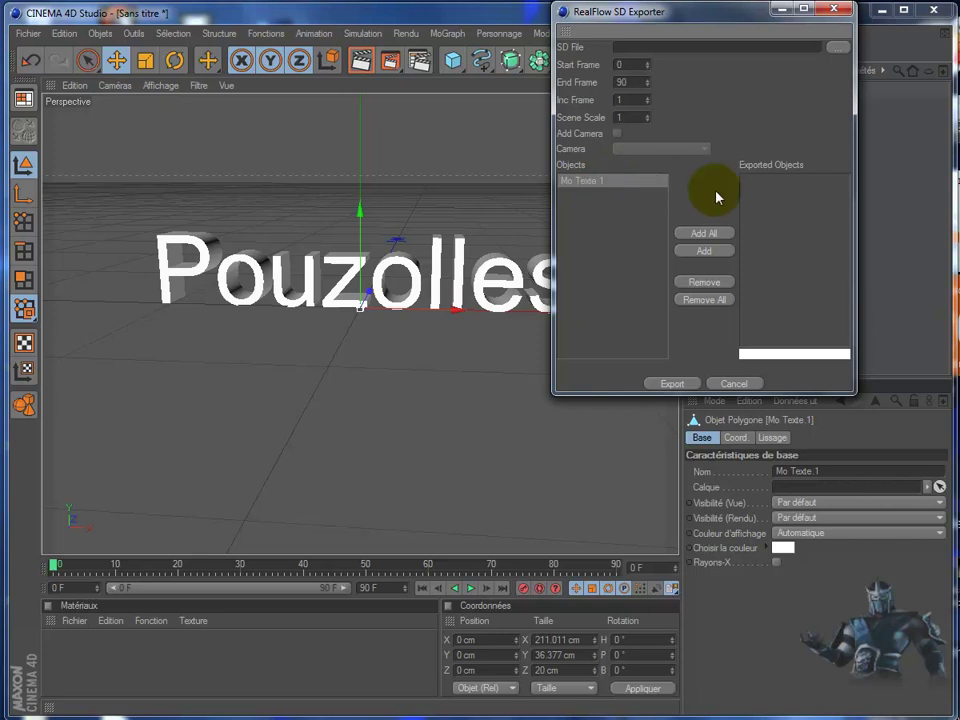
pyautogui.click(705, 251)
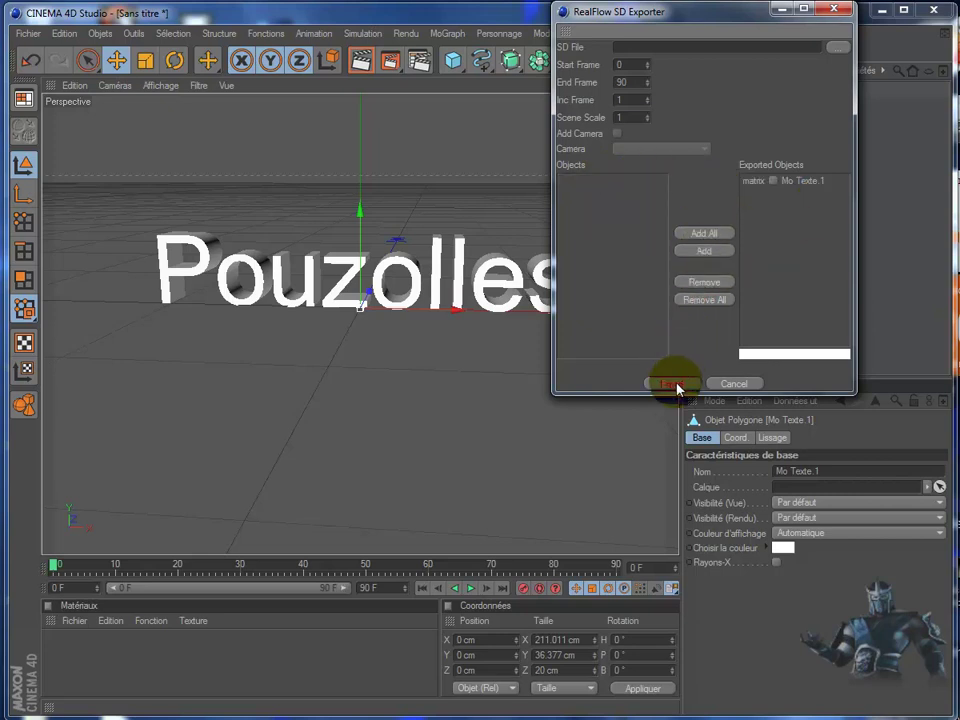
pyautogui.click(738, 384)
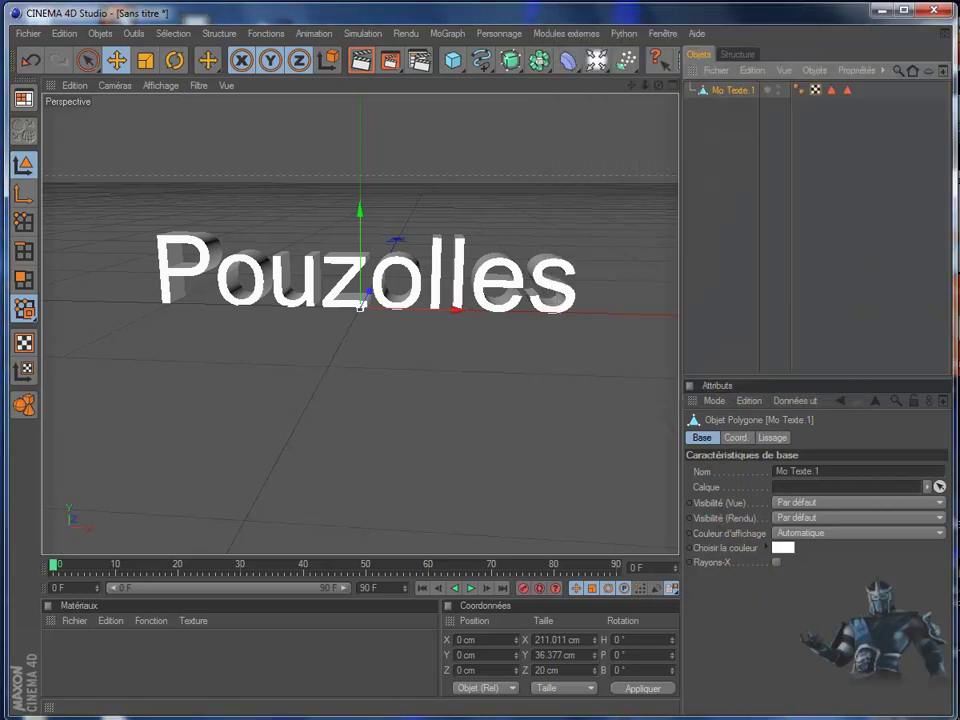
pyautogui.press('super+d')
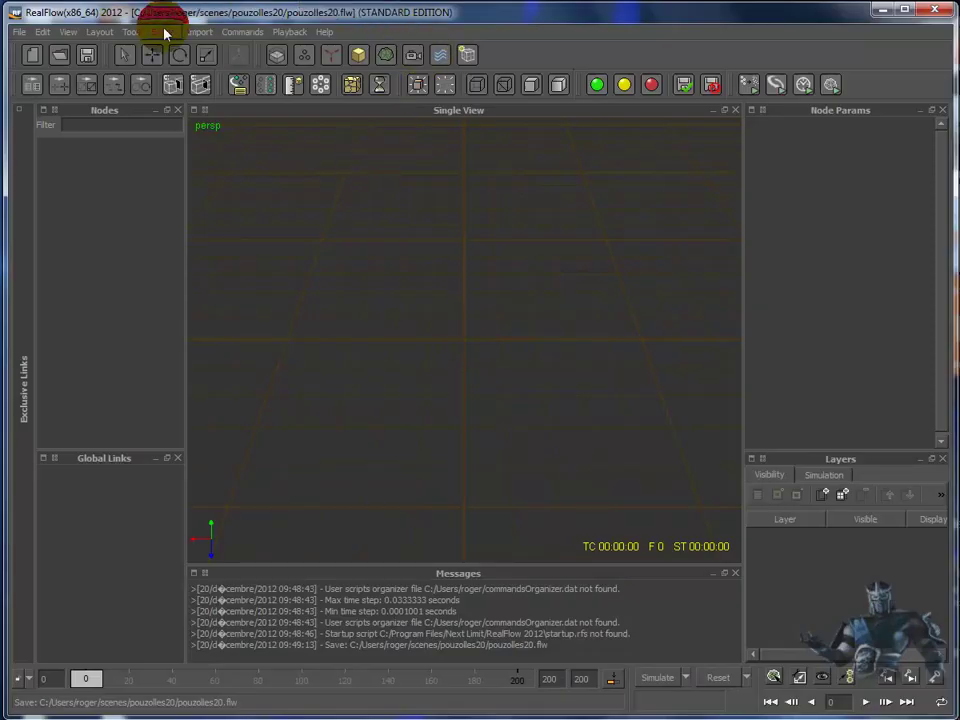
# - Import the object file pouzolles.sd from the Bureau (desktop) folder
pyautogui.click(199, 32)
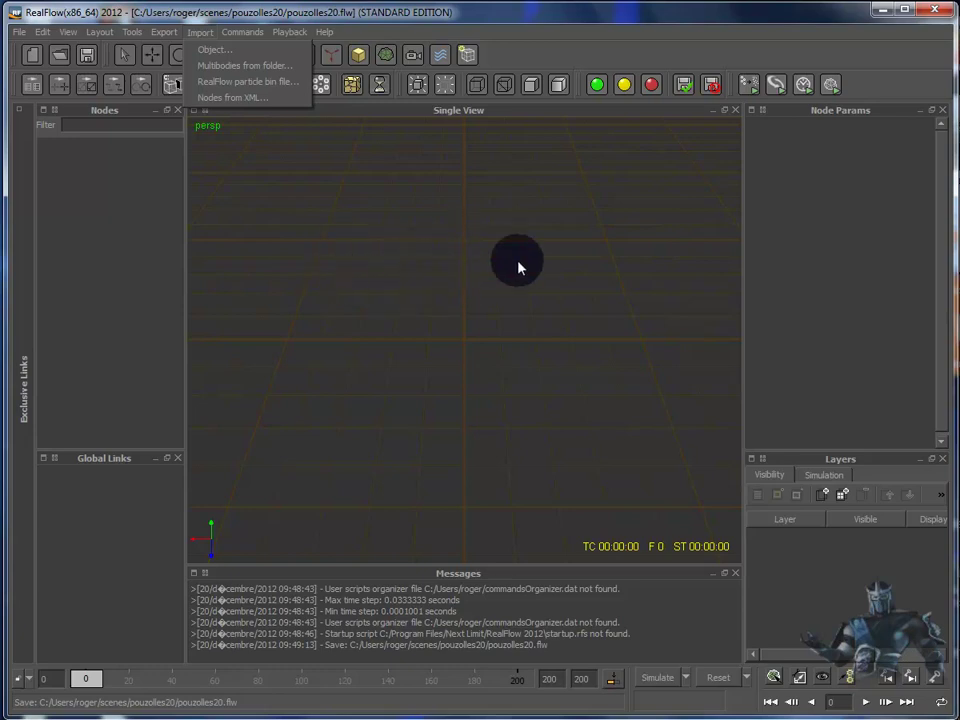
pyautogui.click(211, 55)
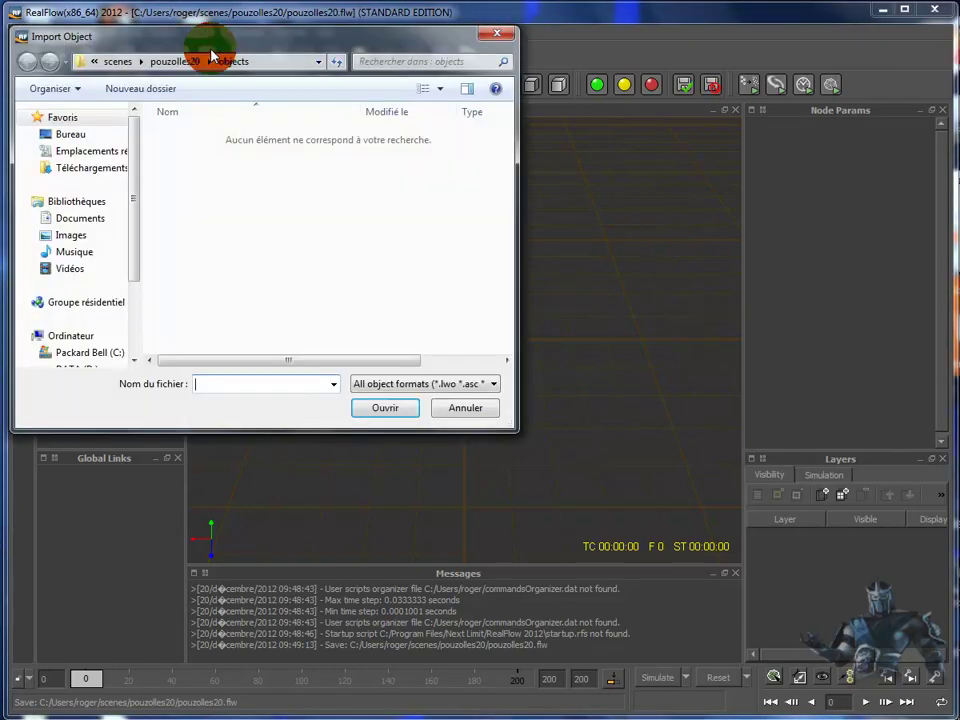
pyautogui.click(60, 132)
pyautogui.moveTo(504, 161); pyautogui.dragTo(515, 330)
pyautogui.click(450, 320)
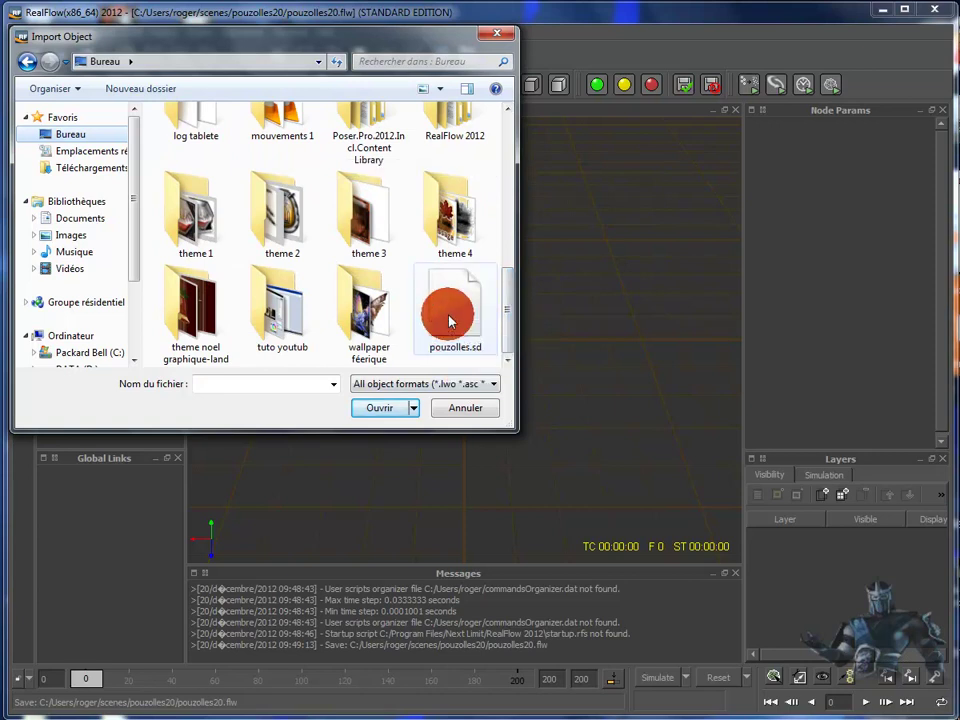
pyautogui.doubleClick(450, 318)
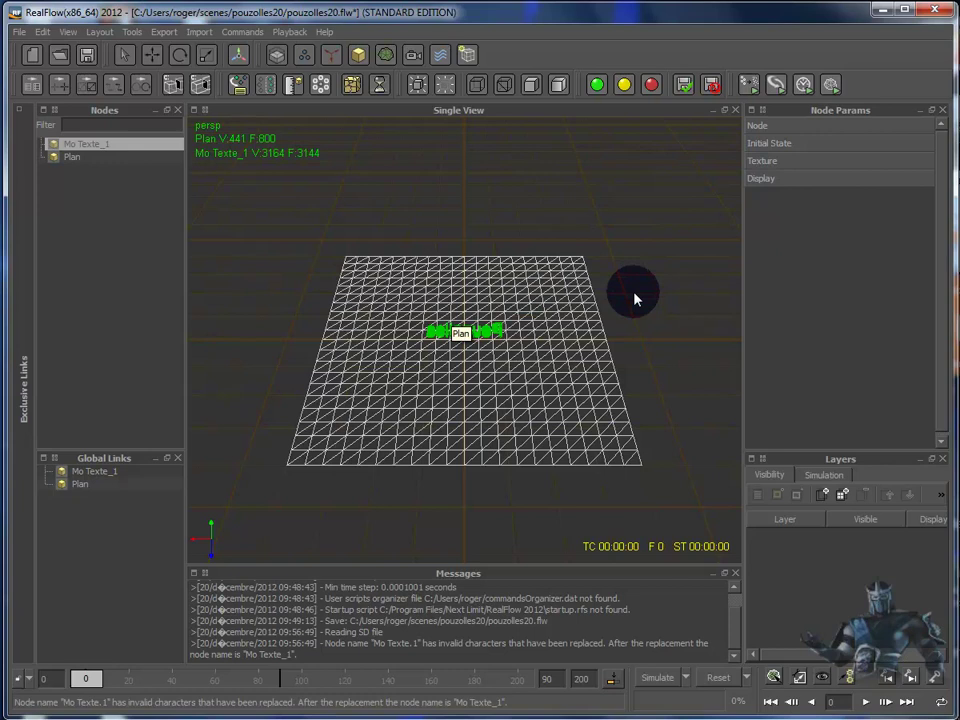
# - Zoom in and orbit to view the Pouzolles text at an angle from above the plane
pyautogui.scroll(2, 634, 297)
pyautogui.scroll(2, 632, 300)
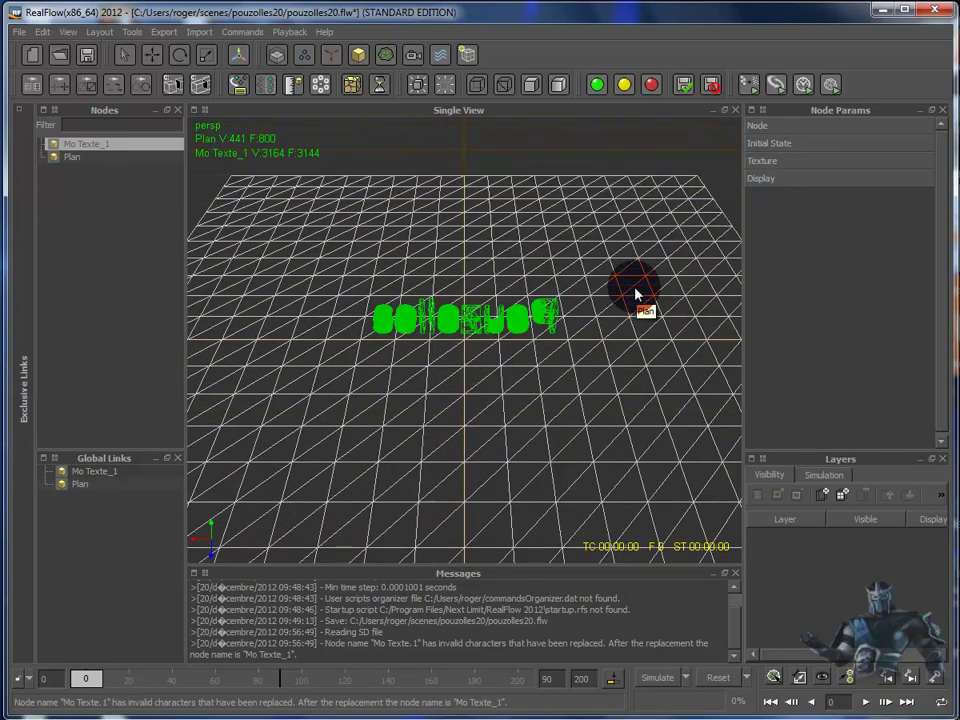
pyautogui.moveTo(638, 300)
pyautogui.keyDown('alt'); pyautogui.mouseDown()
pyautogui.moveTo(526, 320)
pyautogui.moveTo(360, 296)
pyautogui.moveTo(321, 274)
pyautogui.moveTo(324, 266)
pyautogui.mouseUp(); pyautogui.keyUp('alt')
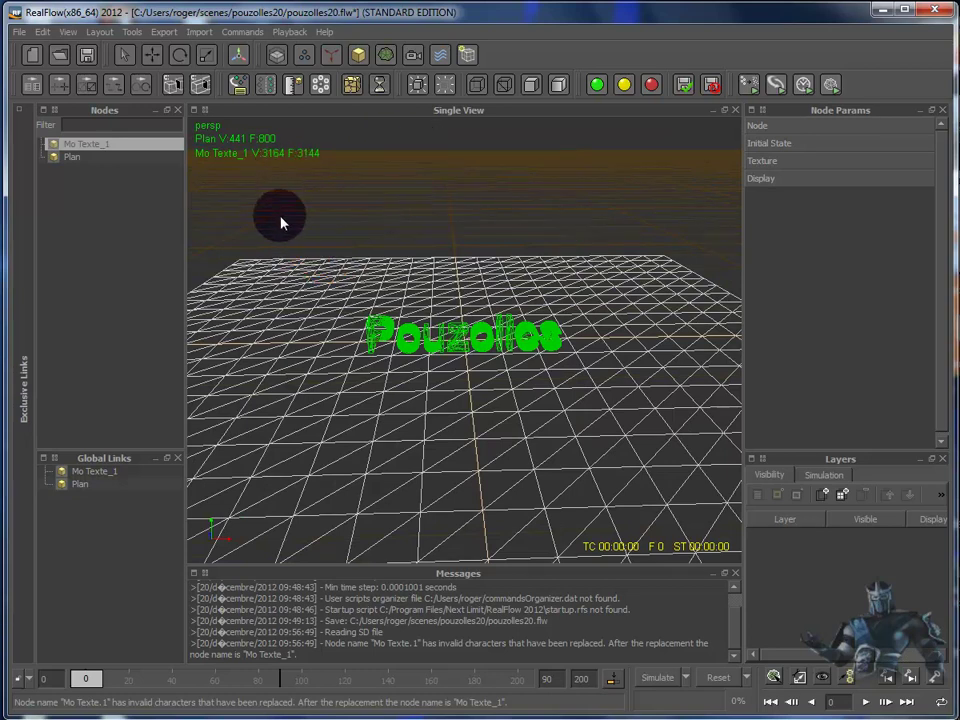
# - Add a Circle liquid emitter and tilt it around its Z axis
pyautogui.click(307, 58)
pyautogui.click(343, 64)
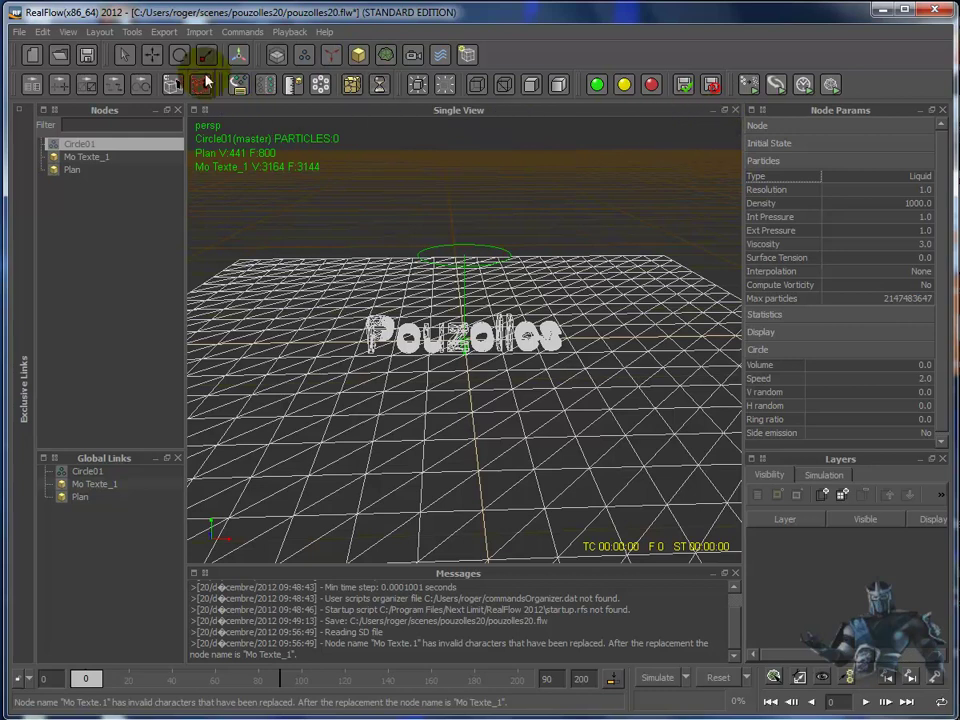
pyautogui.click(178, 57)
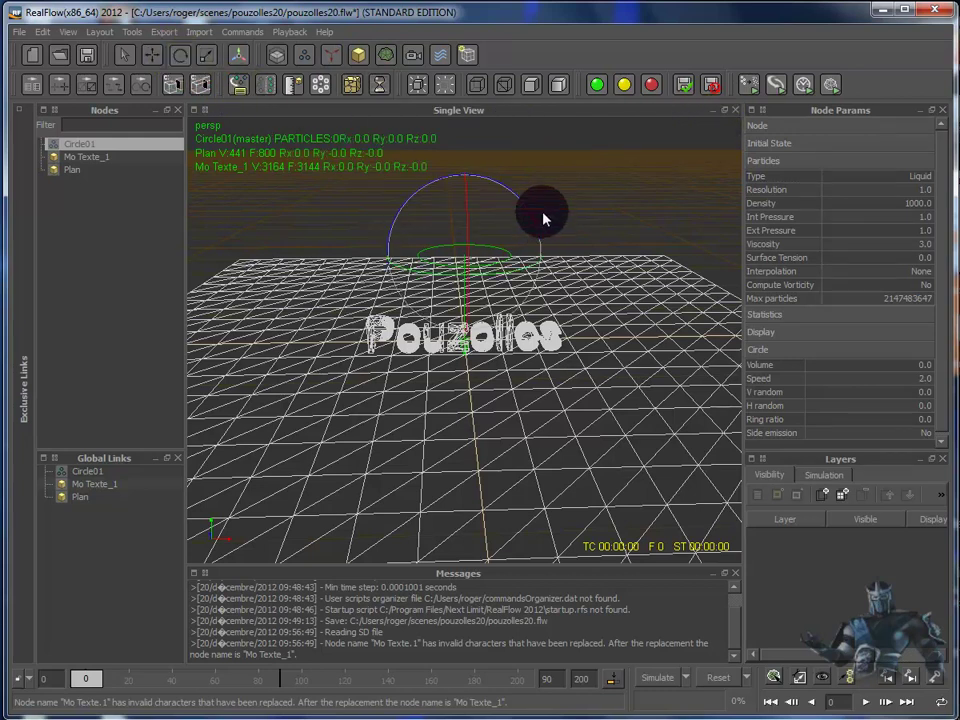
pyautogui.moveTo(531, 214); pyautogui.dragTo(593, 313)
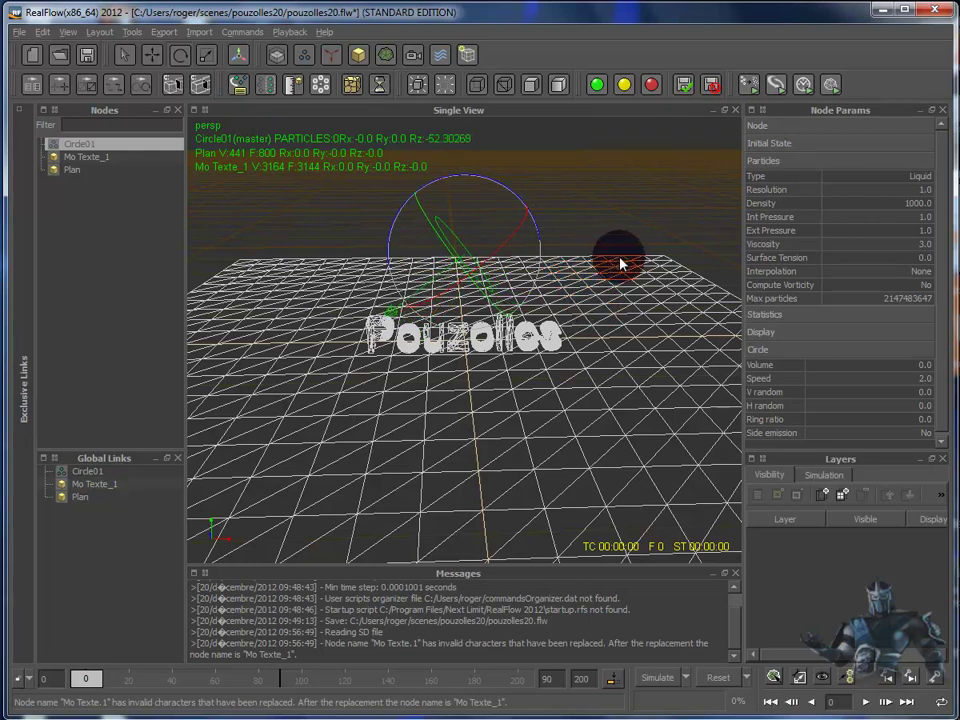
pyautogui.moveTo(620, 263); pyautogui.dragTo(625, 268)
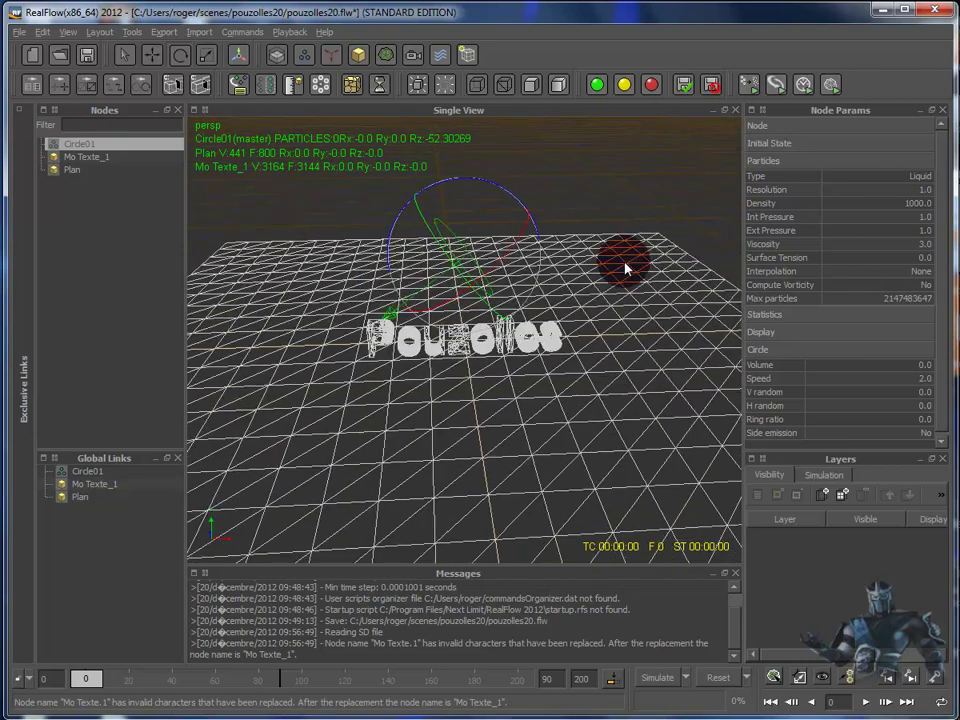
# - Move Circle01 up and right to 1.92152, 0.98042, -0.20368 beside the text
pyautogui.click(154, 57)
pyautogui.moveTo(481, 243)
pyautogui.mouseDown()
pyautogui.moveTo(630, 228)
pyautogui.moveTo(700, 296)
pyautogui.mouseUp()
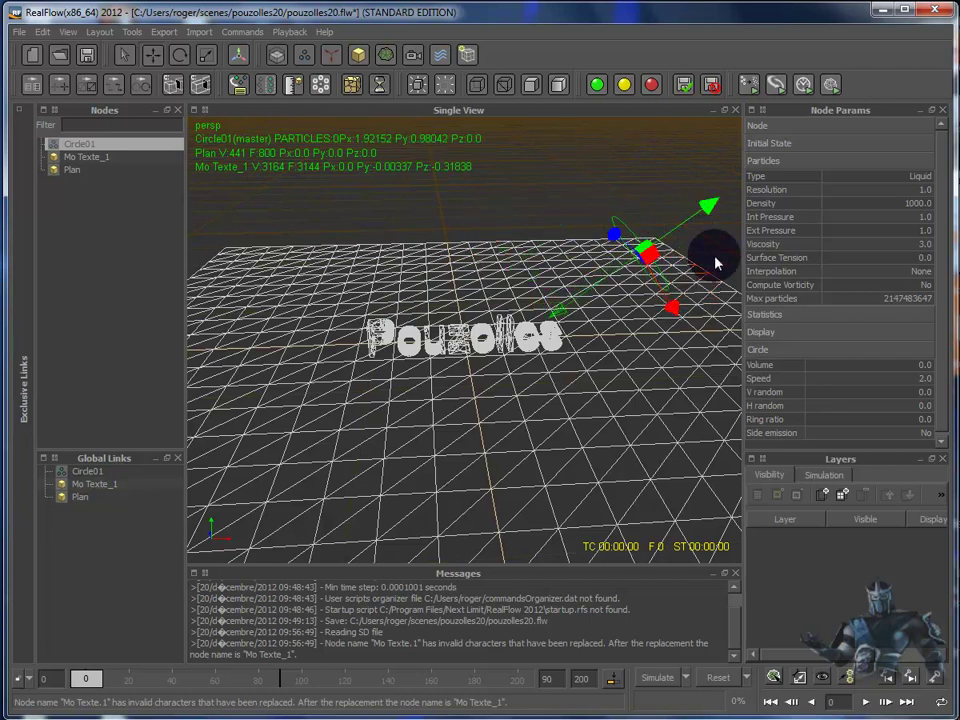
pyautogui.moveTo(683, 383)
pyautogui.keyDown('alt'); pyautogui.mouseDown()
pyautogui.moveTo(530, 390)
pyautogui.moveTo(510, 374)
pyautogui.mouseUp(); pyautogui.keyUp('alt')
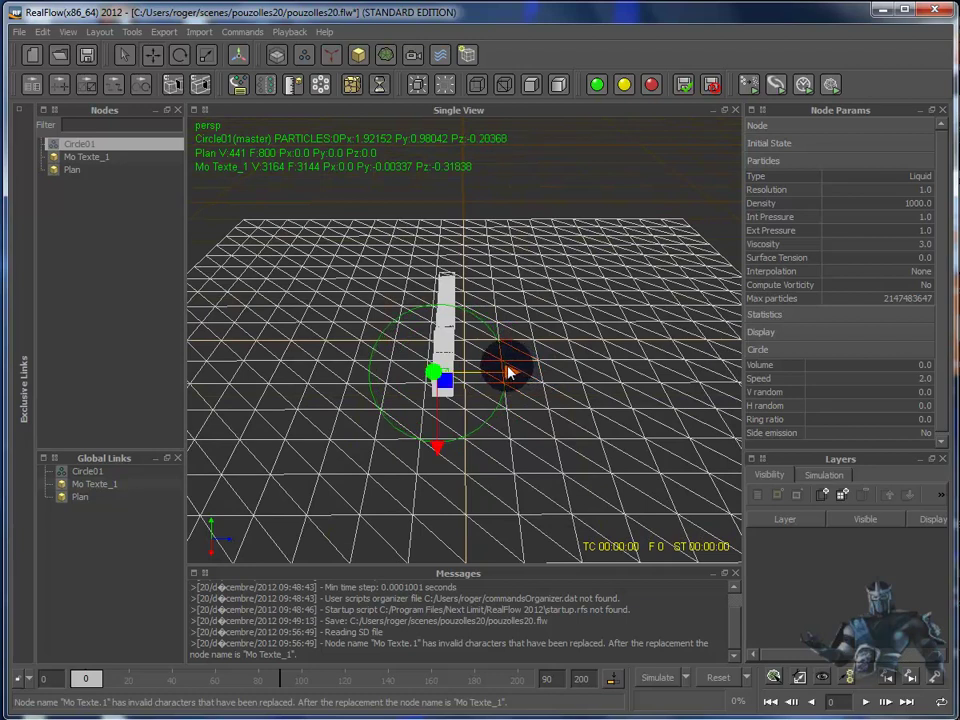
# - Scale Circle01 down along its Z and X axes into a small flattened circle
pyautogui.click(182, 56)
pyautogui.click(205, 58)
pyautogui.moveTo(518, 380)
pyautogui.mouseDown()
pyautogui.moveTo(435, 378)
pyautogui.moveTo(392, 392)
pyautogui.mouseUp()
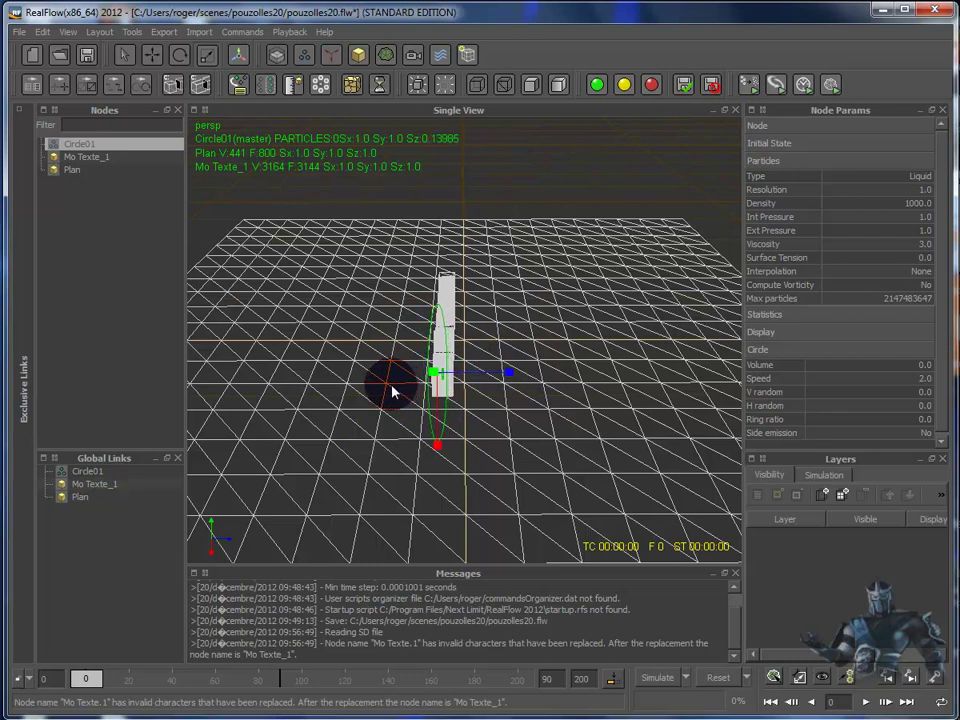
pyautogui.moveTo(437, 445)
pyautogui.mouseDown()
pyautogui.moveTo(435, 340)
pyautogui.moveTo(467, 379)
pyautogui.mouseUp()
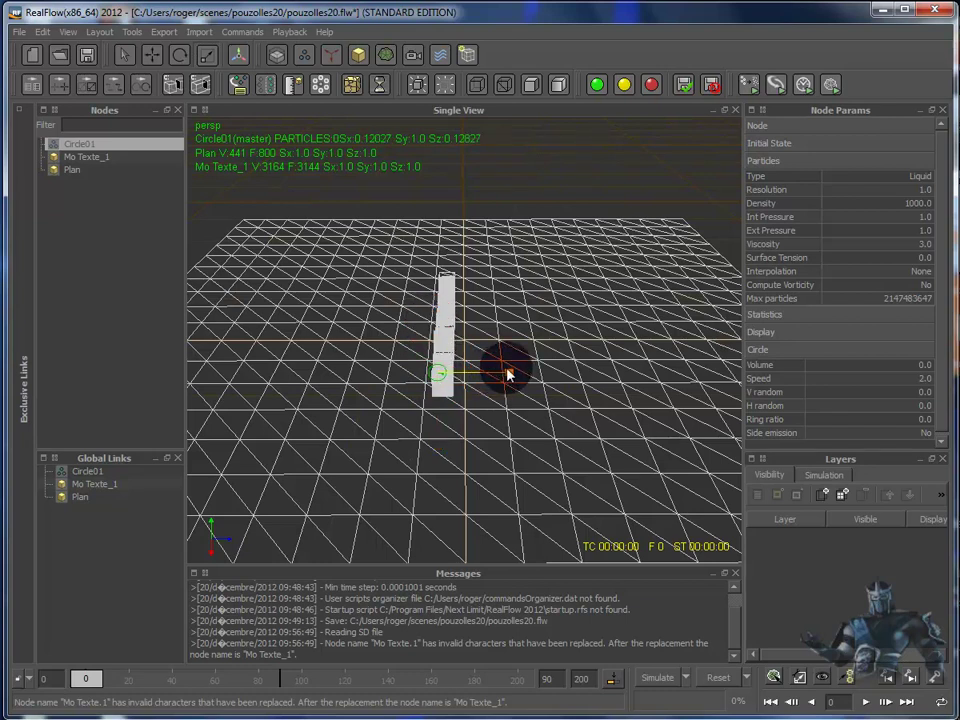
# - Move Circle01 down toward the text, to 1.59144, 0.72533, -0.15693
pyautogui.click(155, 55)
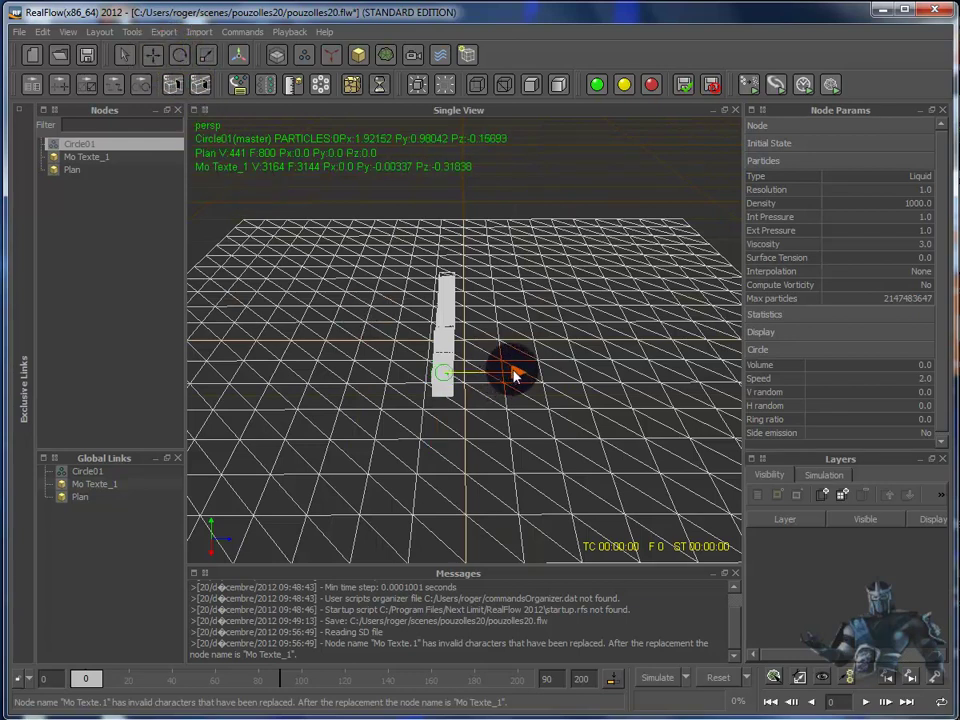
pyautogui.moveTo(660, 272)
pyautogui.keyDown('alt'); pyautogui.mouseDown()
pyautogui.moveTo(739, 257)
pyautogui.moveTo(765, 236)
pyautogui.moveTo(820, 232)
pyautogui.mouseUp(); pyautogui.keyUp('alt')
pyautogui.moveTo(703, 205); pyautogui.dragTo(672, 226)
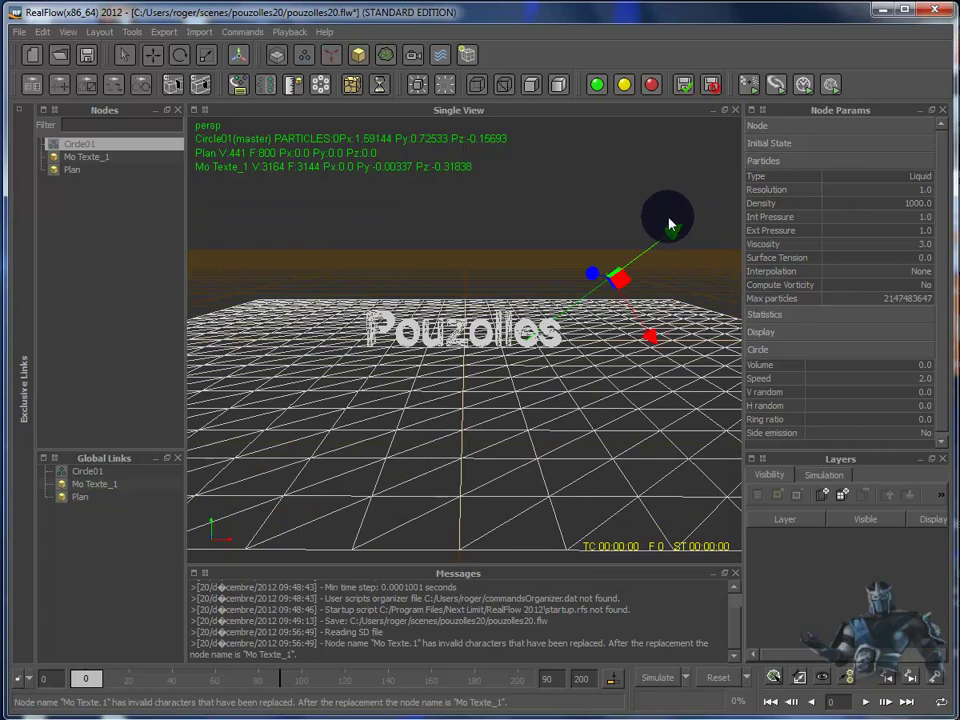
pyautogui.moveTo(649, 310); pyautogui.dragTo(645, 337)
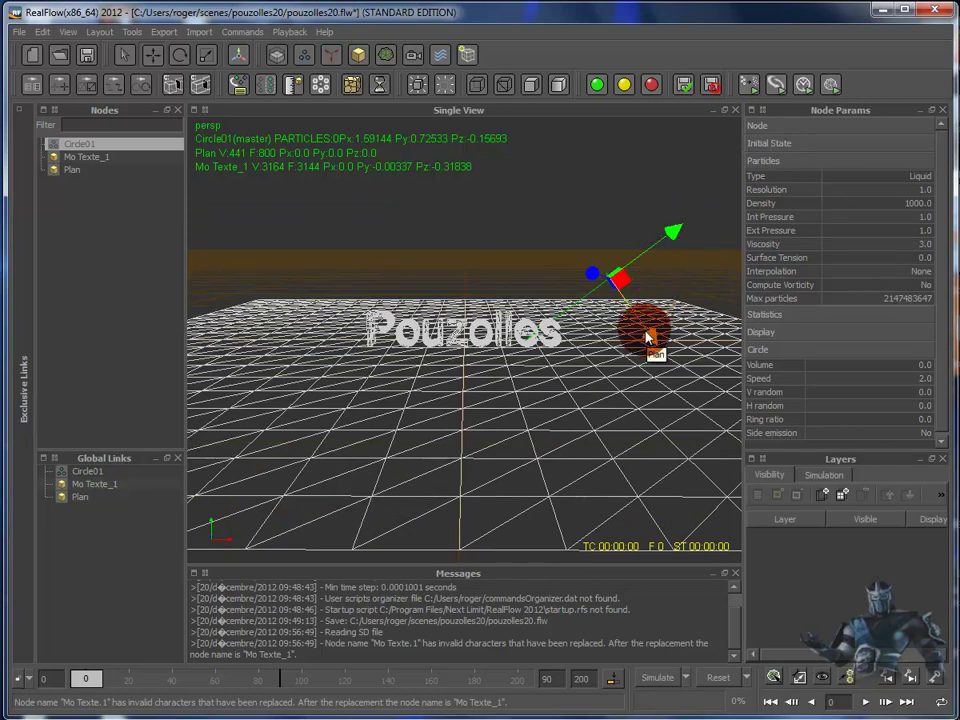
# - Tilt Circle01 slightly further around Z and shift it down and to the right
pyautogui.click(180, 55)
pyautogui.moveTo(589, 203); pyautogui.dragTo(601, 201)
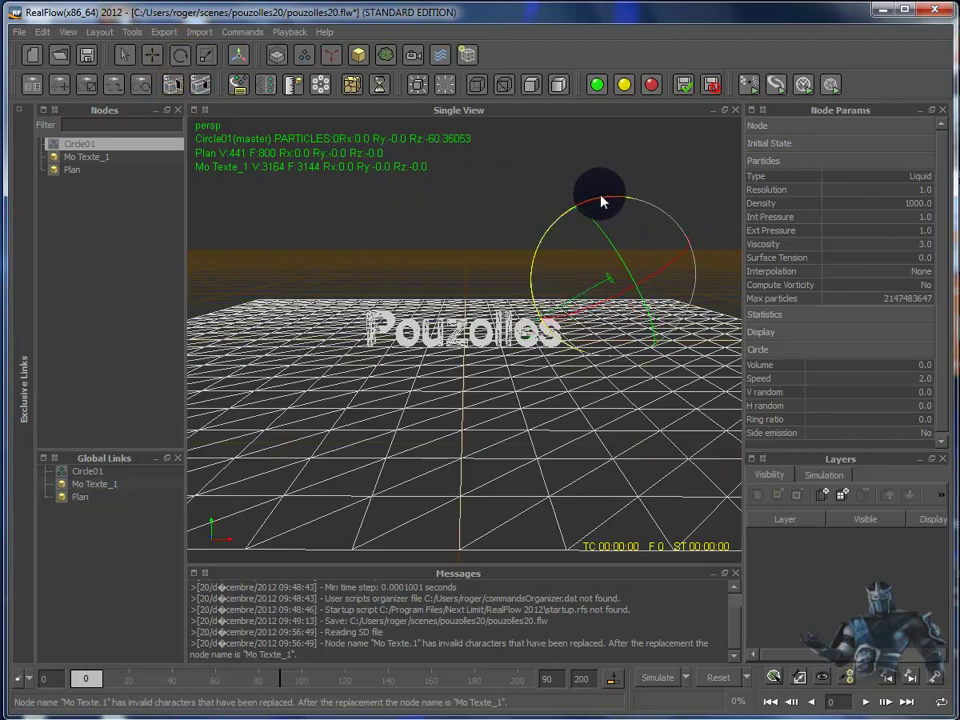
pyautogui.moveTo(601, 201); pyautogui.dragTo(606, 201)
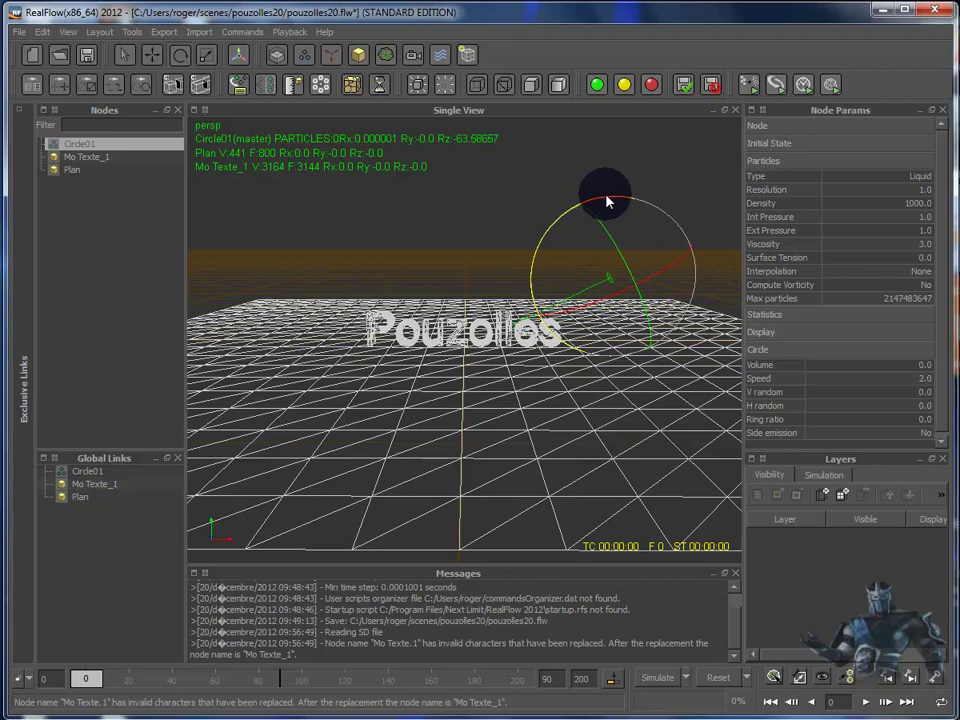
pyautogui.click(152, 55)
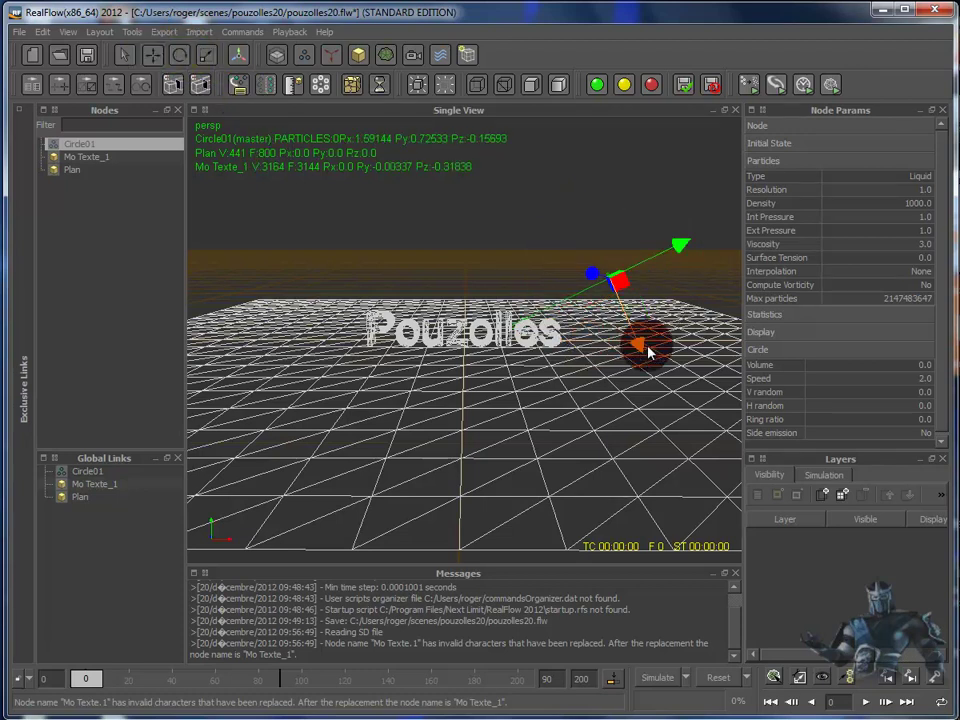
pyautogui.moveTo(647, 346); pyautogui.dragTo(655, 351)
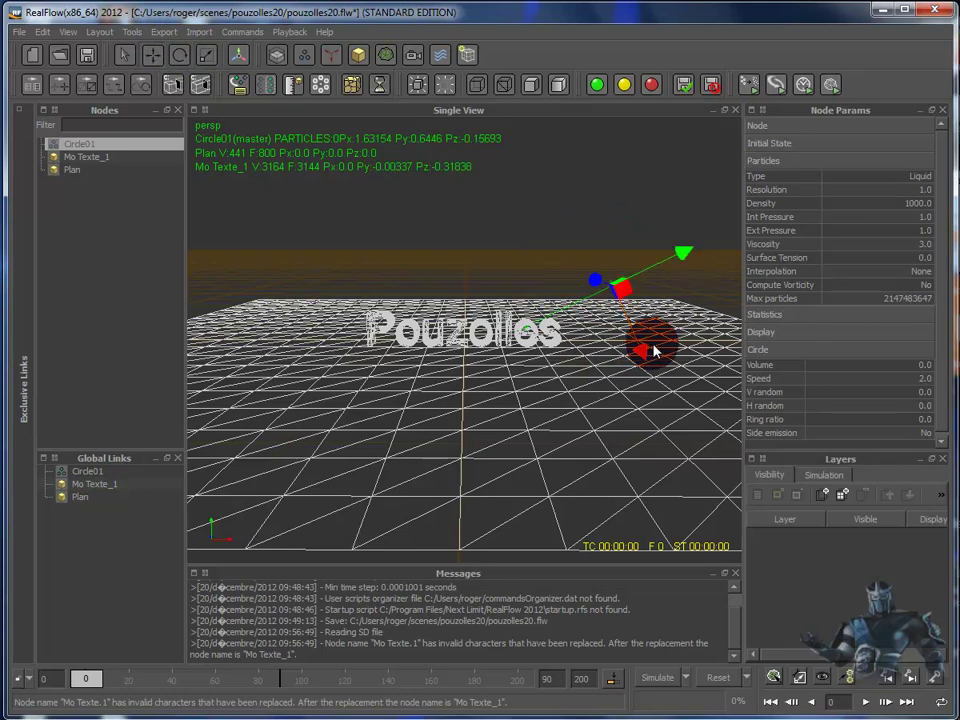
# - Run a test simulation to frame 46, then reset it to frame 0
pyautogui.click(660, 682)
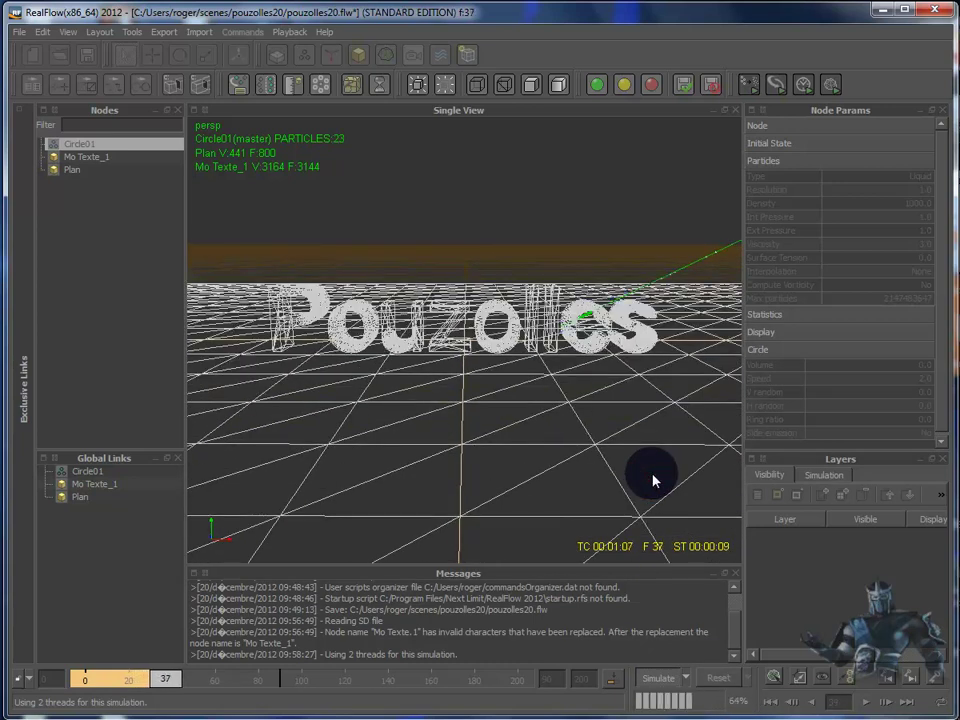
pyautogui.click(658, 680)
pyautogui.click(718, 679)
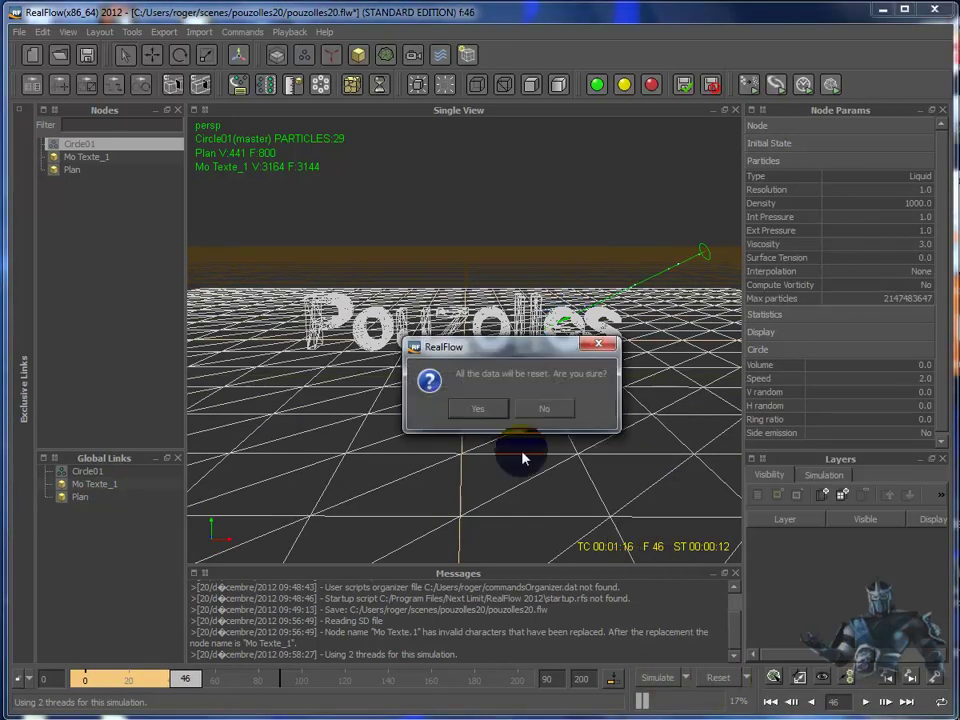
pyautogui.click(484, 418)
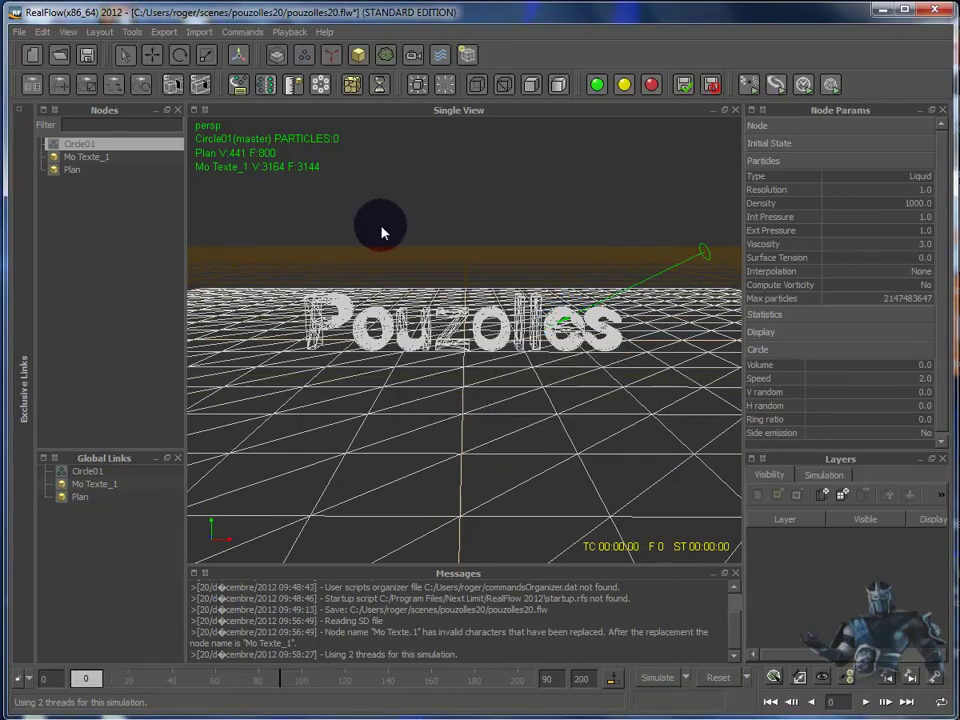
# - Add a standard particle mesh, ParticleMesh_ST01, to the liquid
pyautogui.click(386, 56)
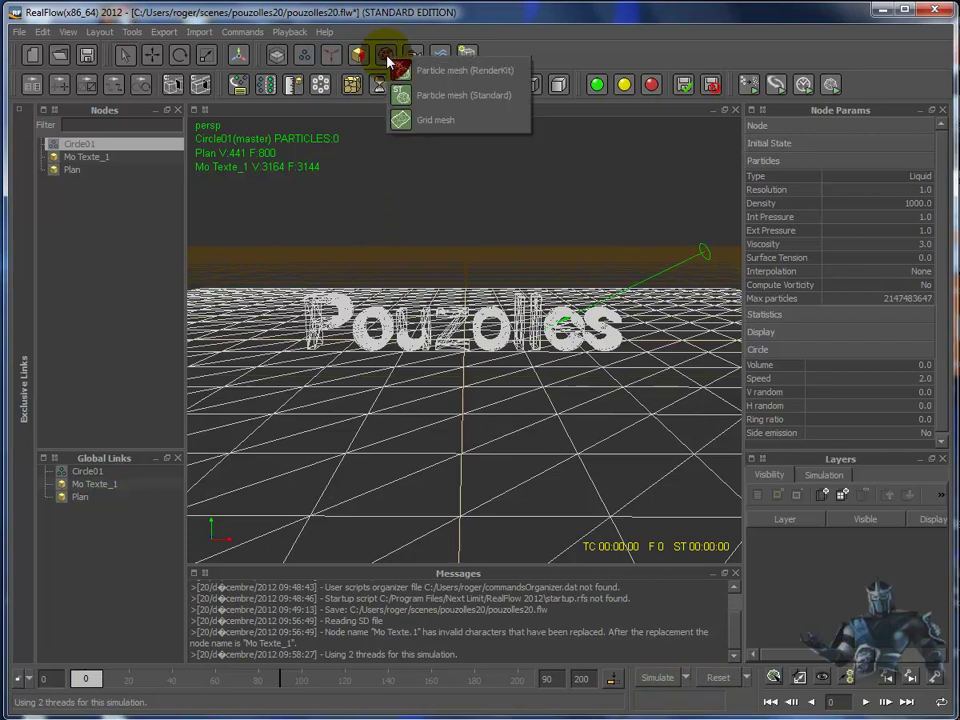
pyautogui.moveTo(388, 62); pyautogui.dragTo(441, 83)
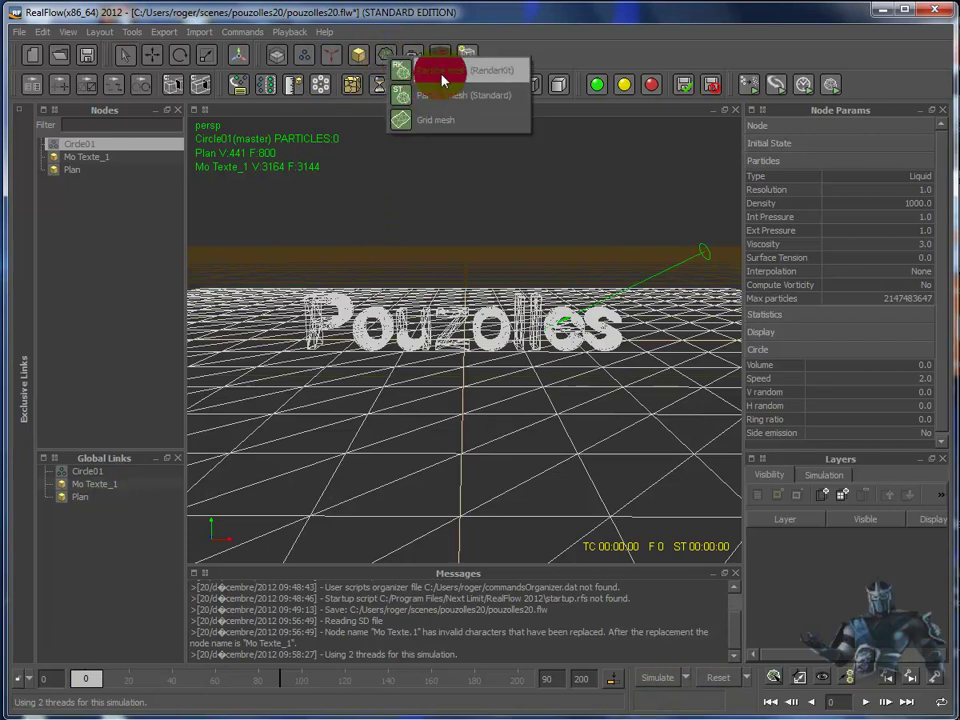
pyautogui.moveTo(443, 80); pyautogui.dragTo(447, 97)
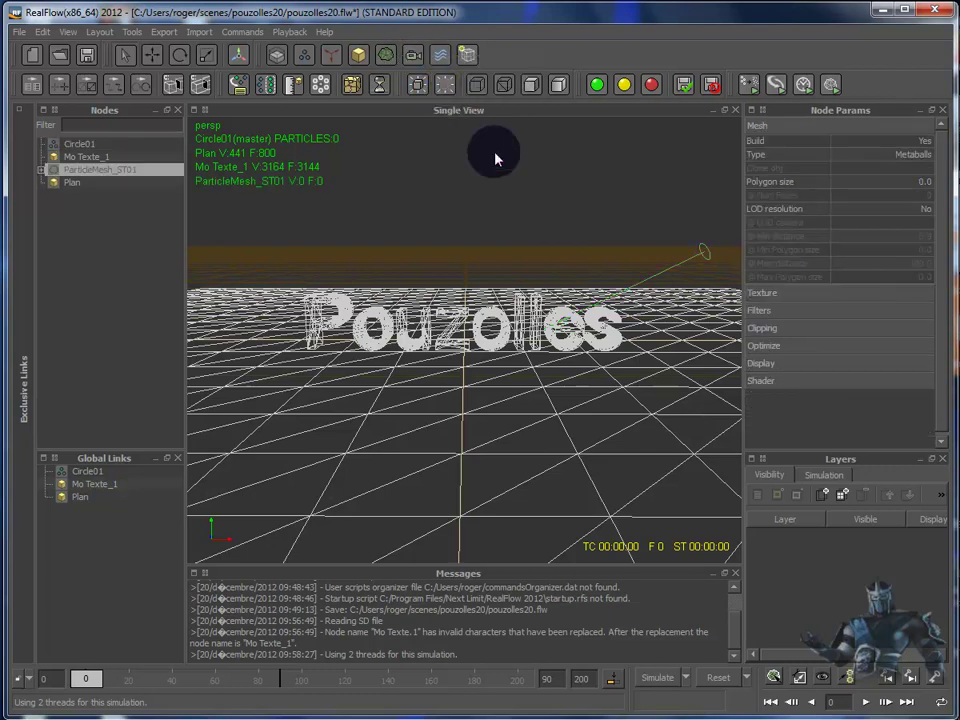
# - Test-simulate the mesh to frame 31, reset to frame 0, and select Circle01
pyautogui.click(657, 683)
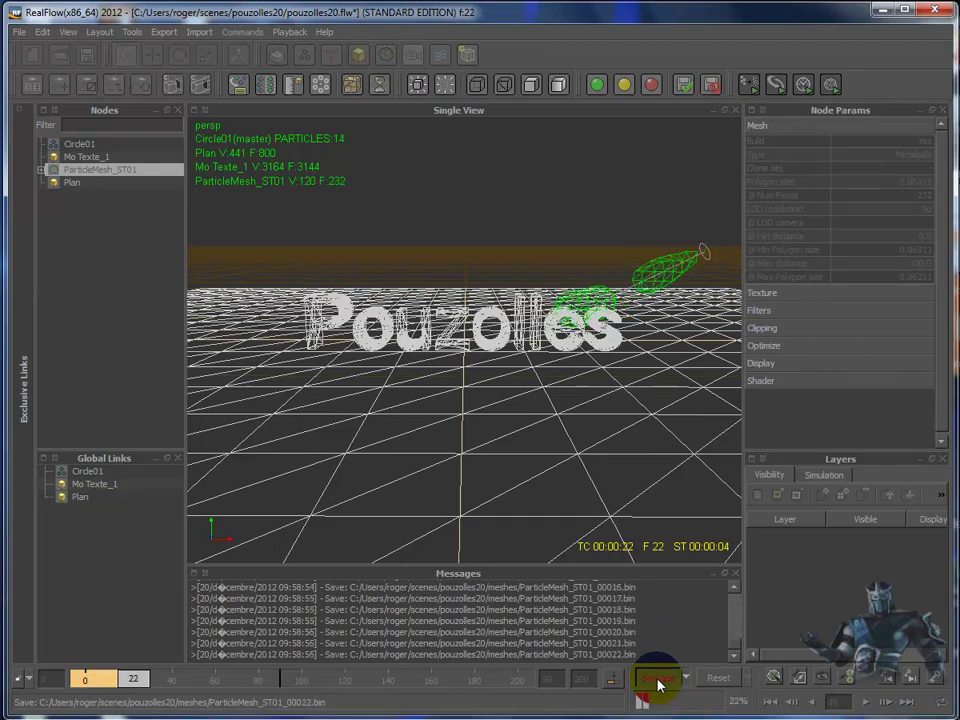
pyautogui.click(658, 684)
pyautogui.click(732, 680)
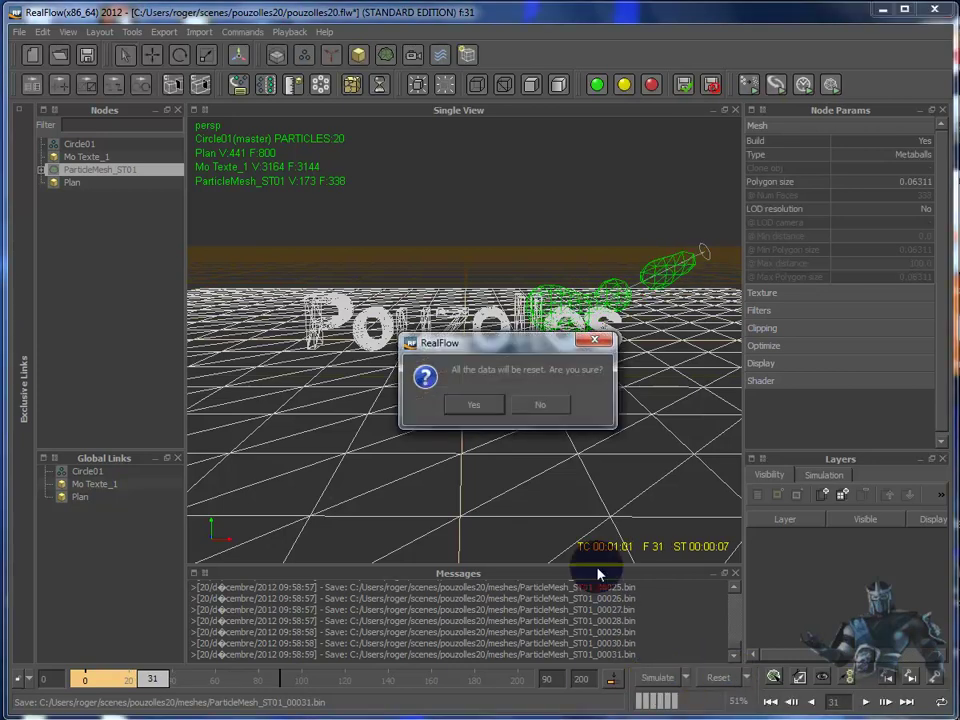
pyautogui.click(478, 408)
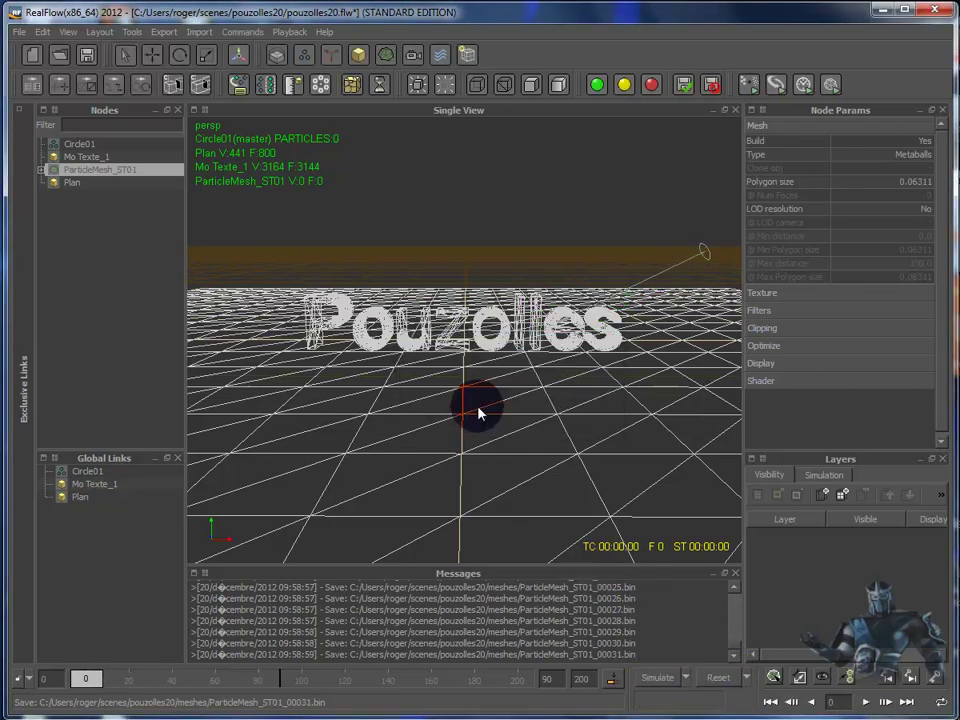
pyautogui.click(83, 147)
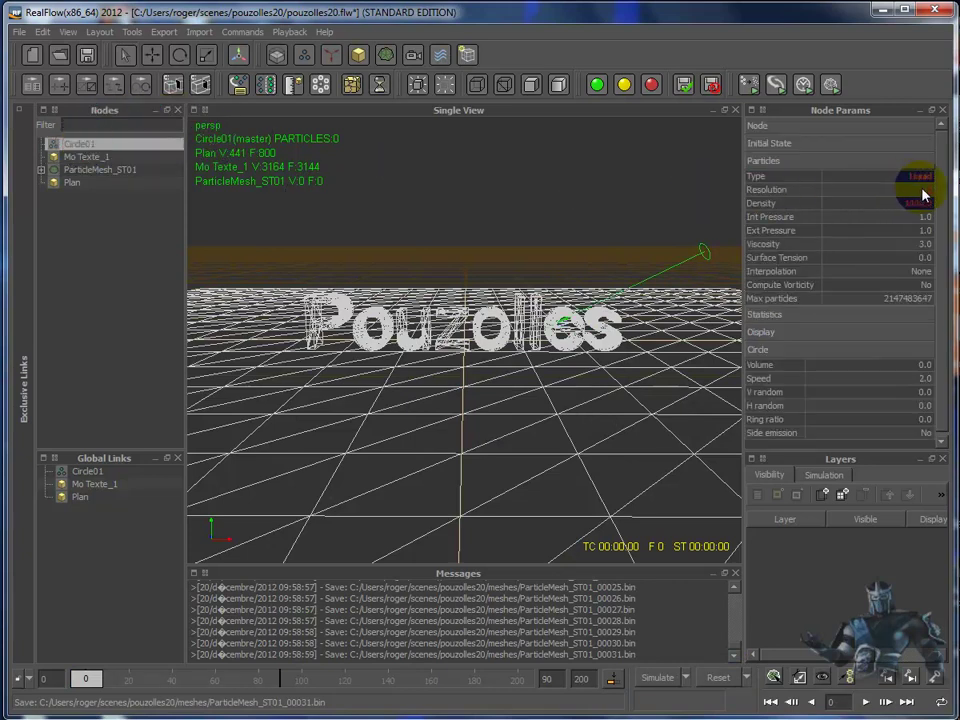
# - Set Circle01 to Resolution 300, Int/Ext Pressure 0.5, Viscosity 2.0, Speed 0.5, and test-simulate
pyautogui.click(924, 195)
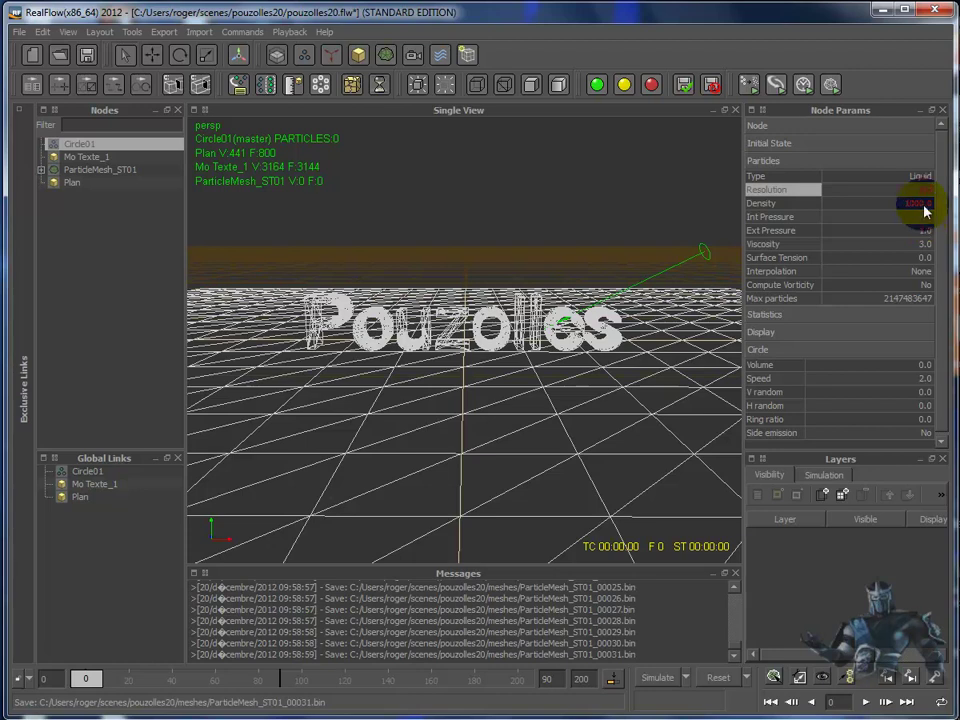
pyautogui.click(925, 218)
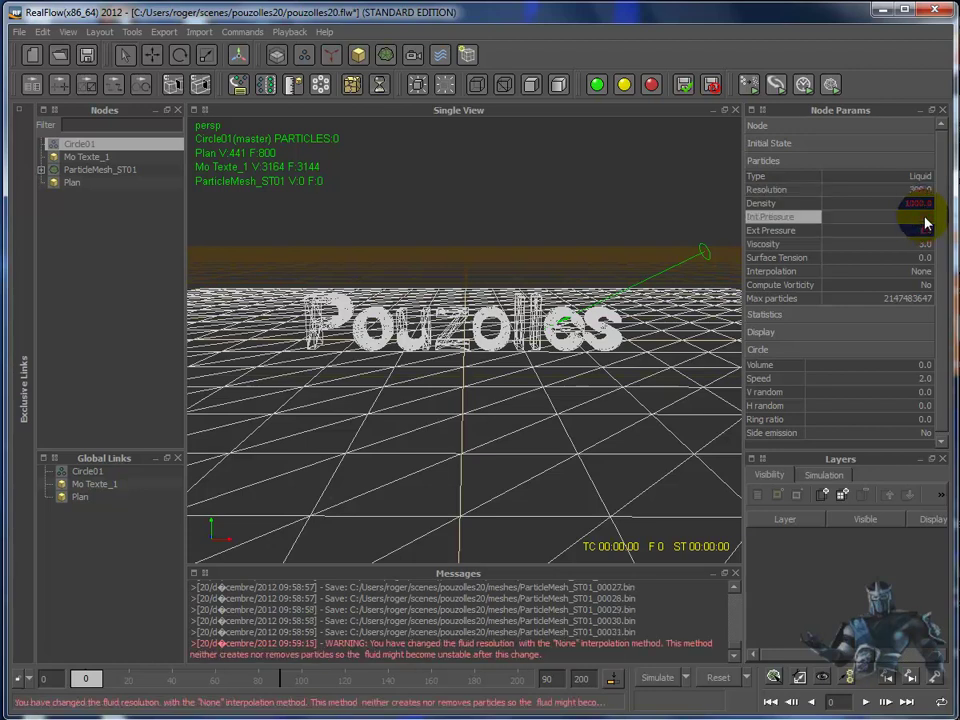
pyautogui.click(928, 232)
pyautogui.write('.5')
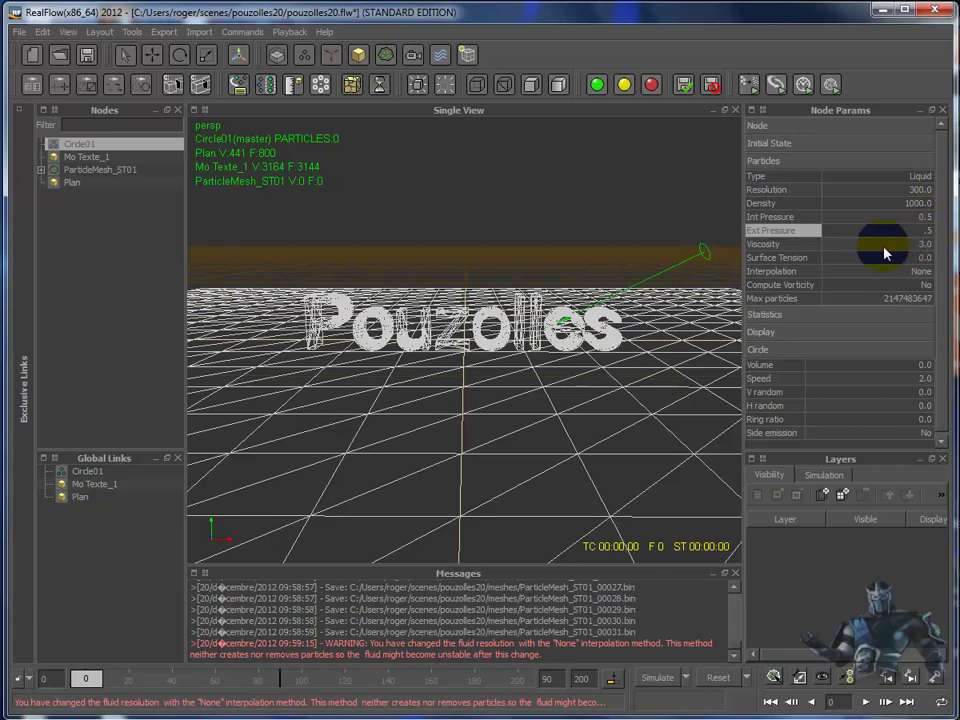
pyautogui.click(929, 247)
pyautogui.write('2')
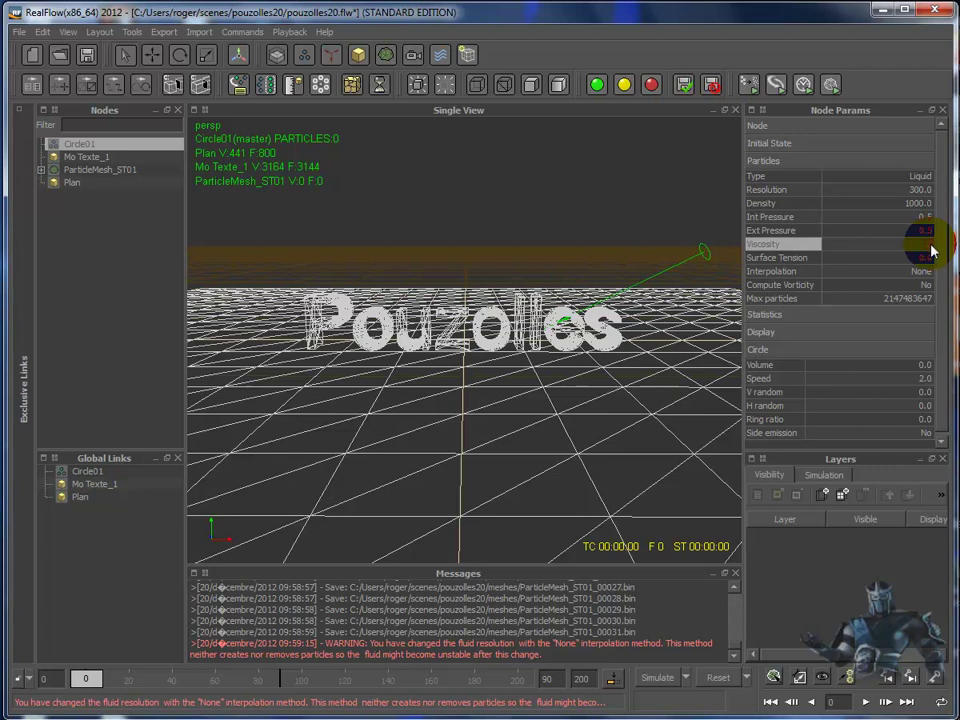
pyautogui.click(926, 380)
pyautogui.write('5')
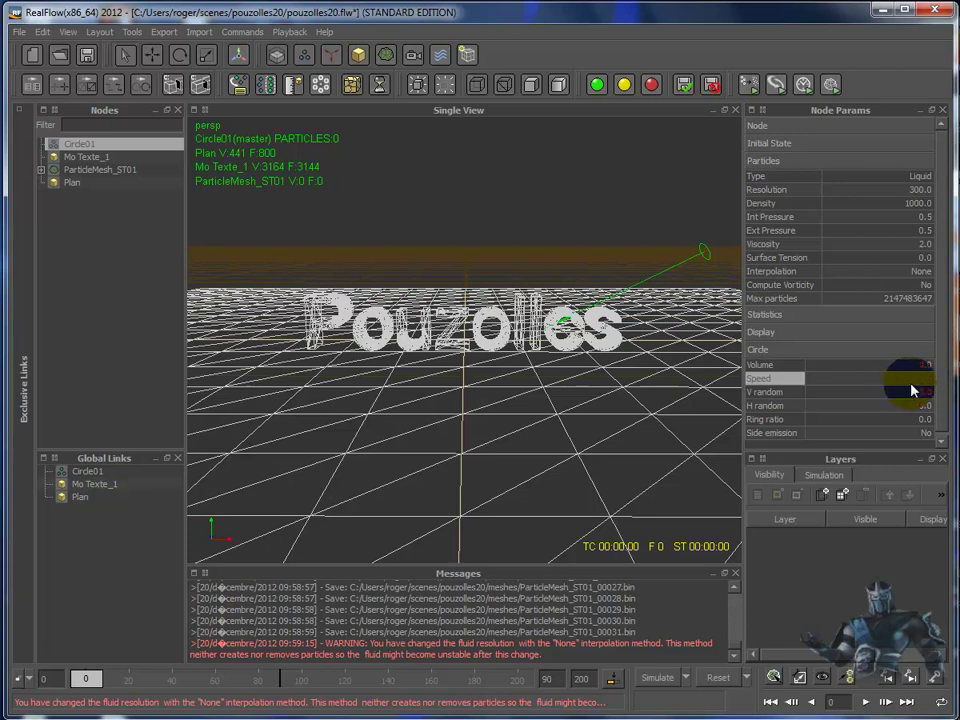
pyautogui.click(657, 678)
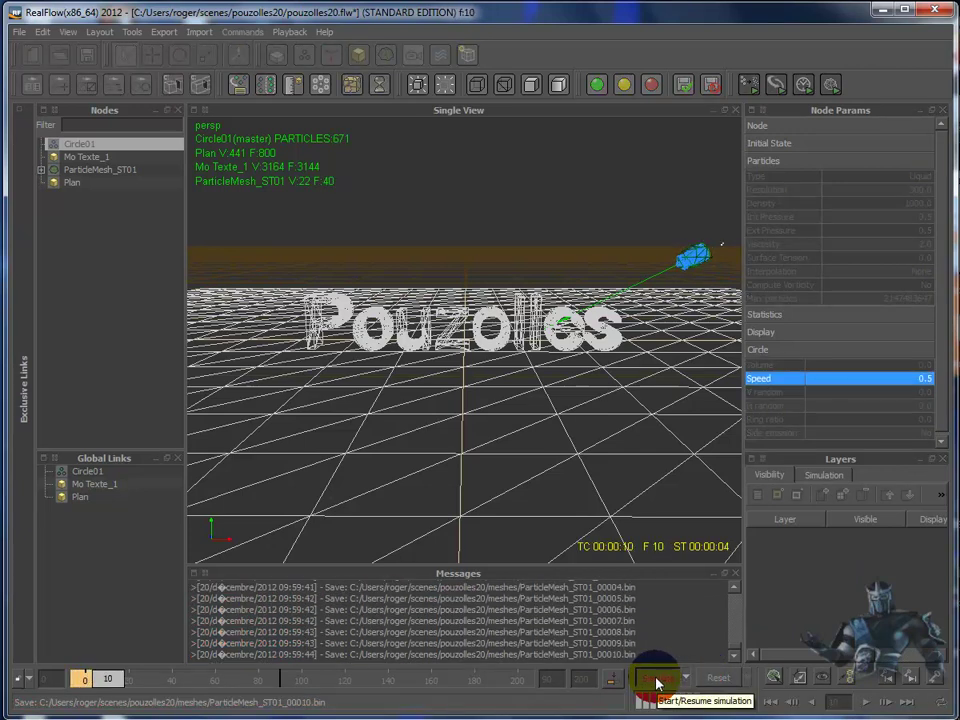
# - Stop the run at frame 11, reset it, and set Circle01's Speed back to 2.0
pyautogui.click(657, 680)
pyautogui.click(716, 679)
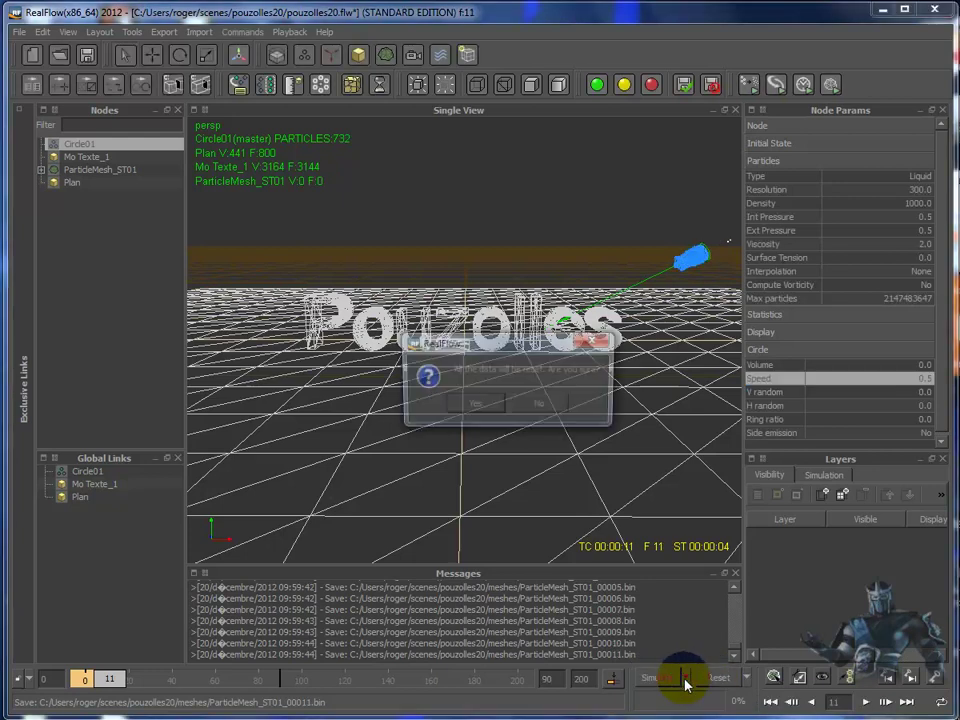
pyautogui.click(477, 405)
pyautogui.moveTo(921, 381); pyautogui.dragTo(926, 386)
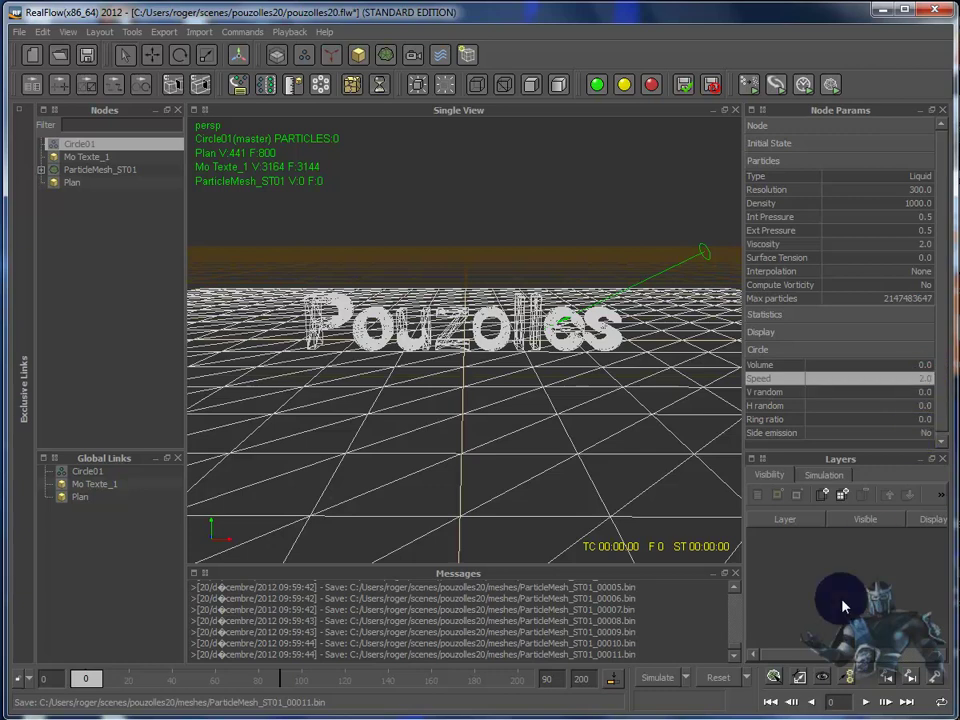
# - Rerun the test to frame 6 with 1525 particles, then reset to frame 0
pyautogui.click(657, 678)
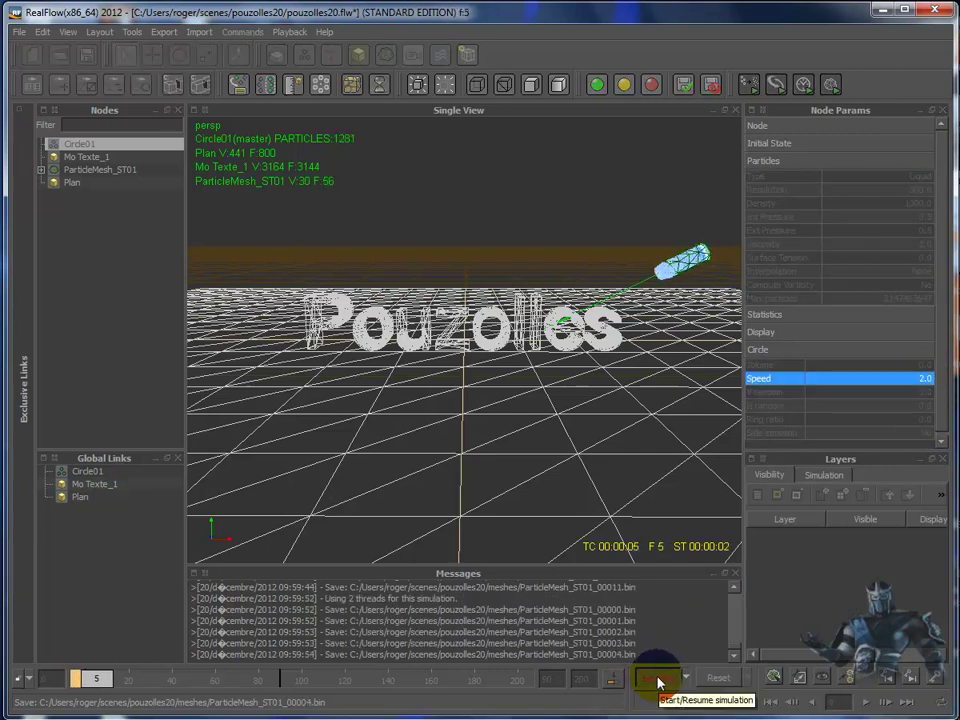
pyautogui.click(657, 681)
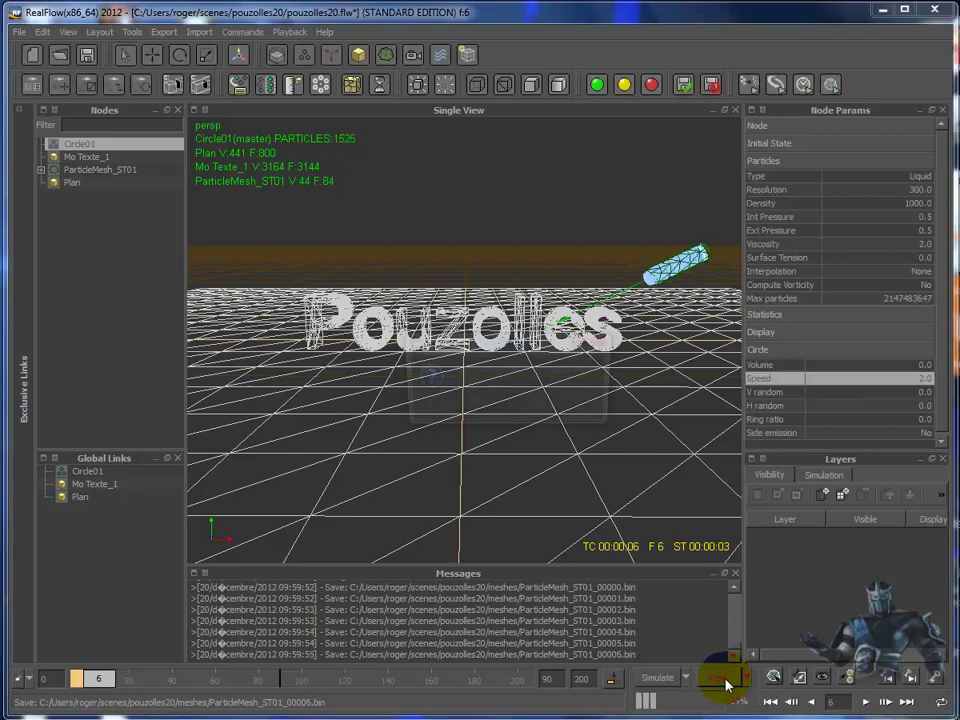
pyautogui.click(726, 680)
pyautogui.click(484, 404)
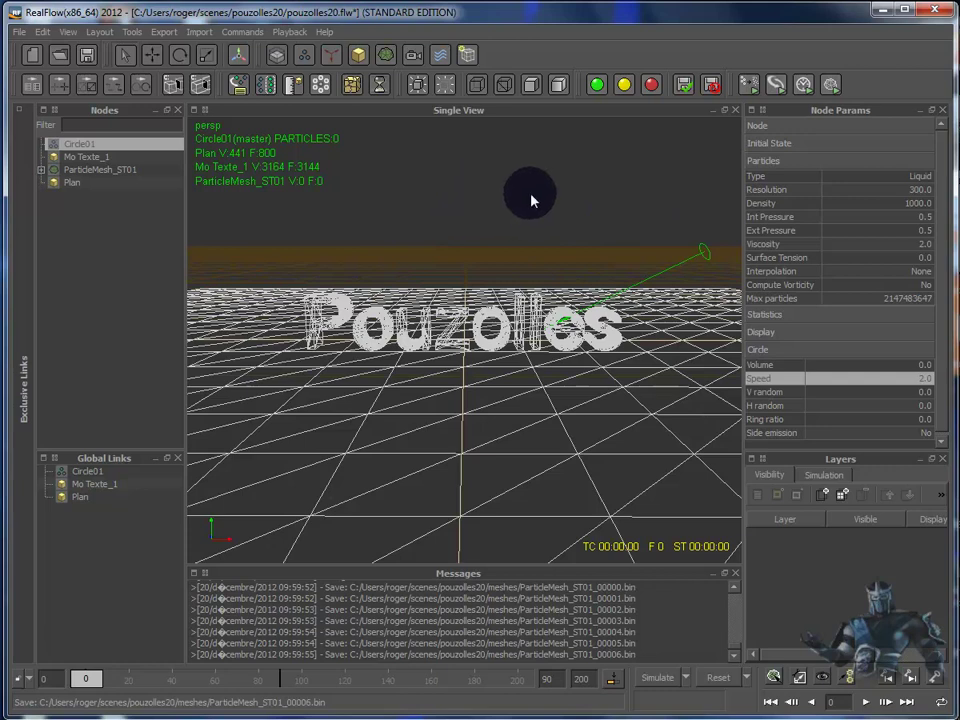
pyautogui.click(307, 60)
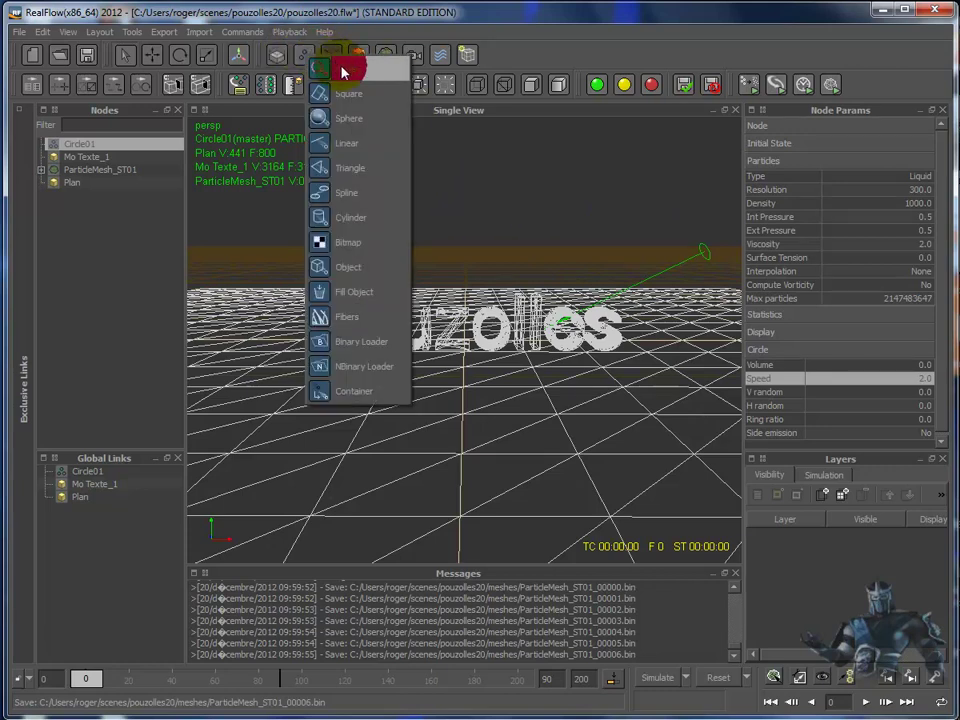
# - Add a second circle emitter, Circle02, and tilt it
pyautogui.click(335, 66)
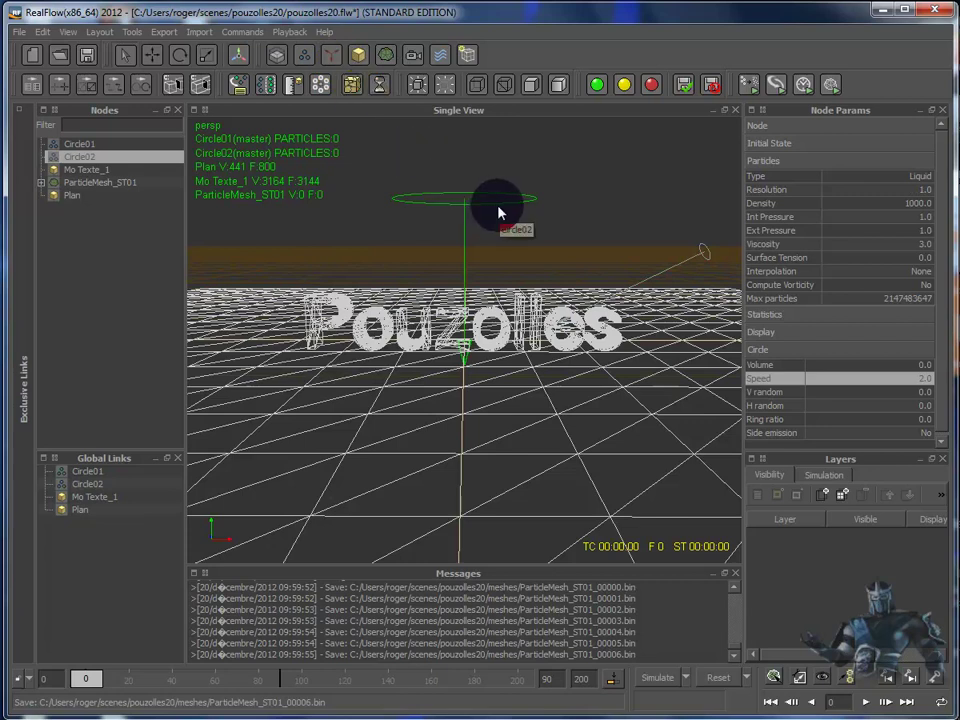
pyautogui.click(179, 57)
pyautogui.moveTo(398, 231)
pyautogui.mouseDown()
pyautogui.moveTo(415, 253)
pyautogui.moveTo(476, 261)
pyautogui.mouseUp()
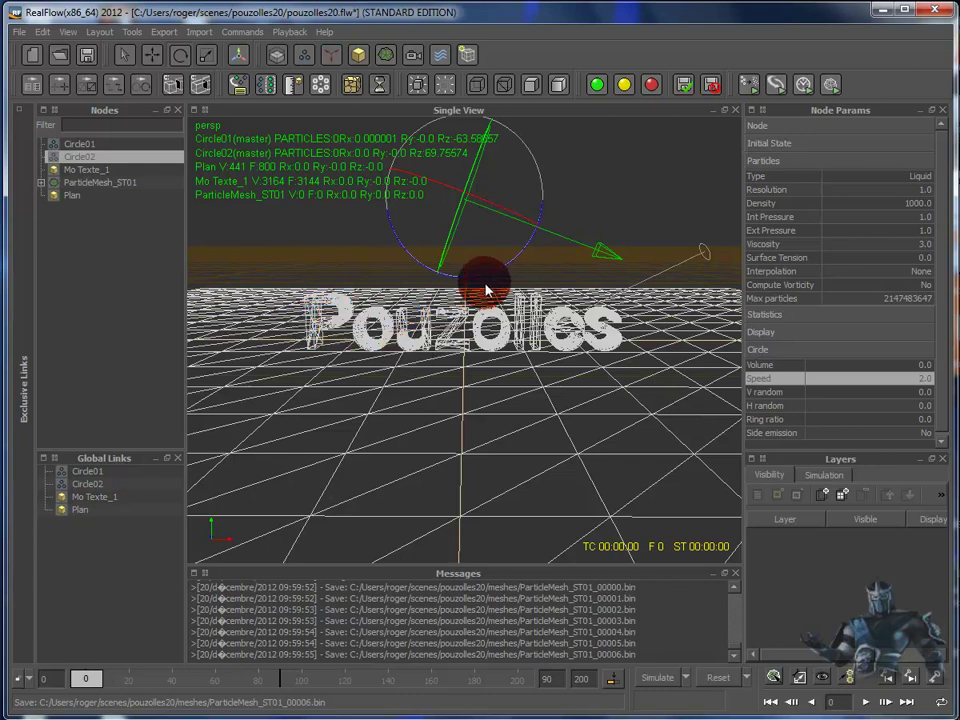
# - Move Circle02 to the left of the text and push it back along depth
pyautogui.click(147, 60)
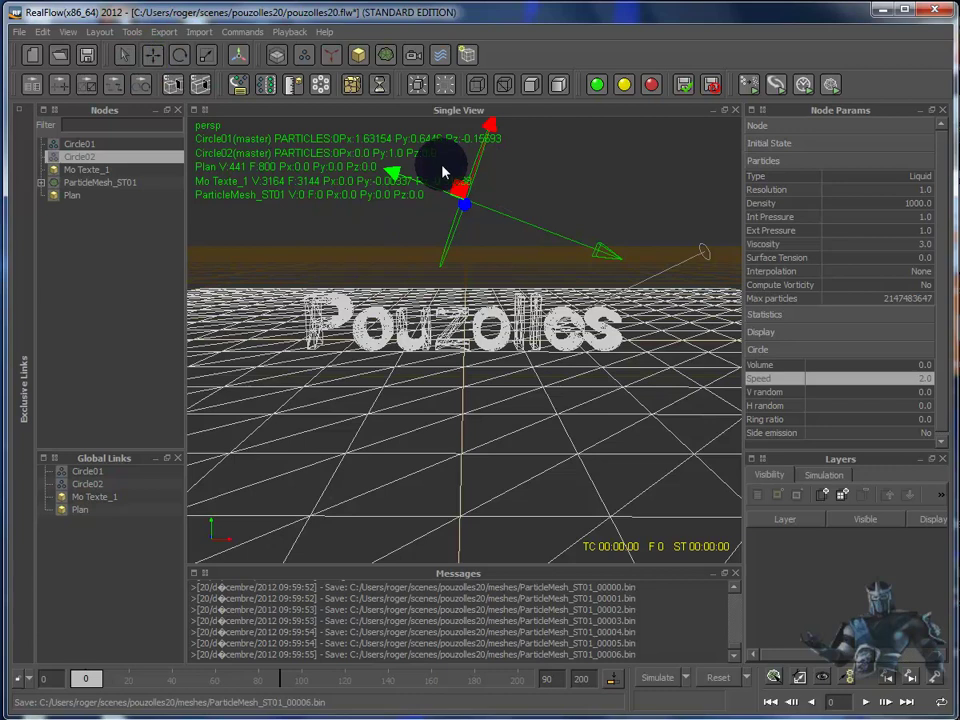
pyautogui.moveTo(396, 161); pyautogui.dragTo(193, 161)
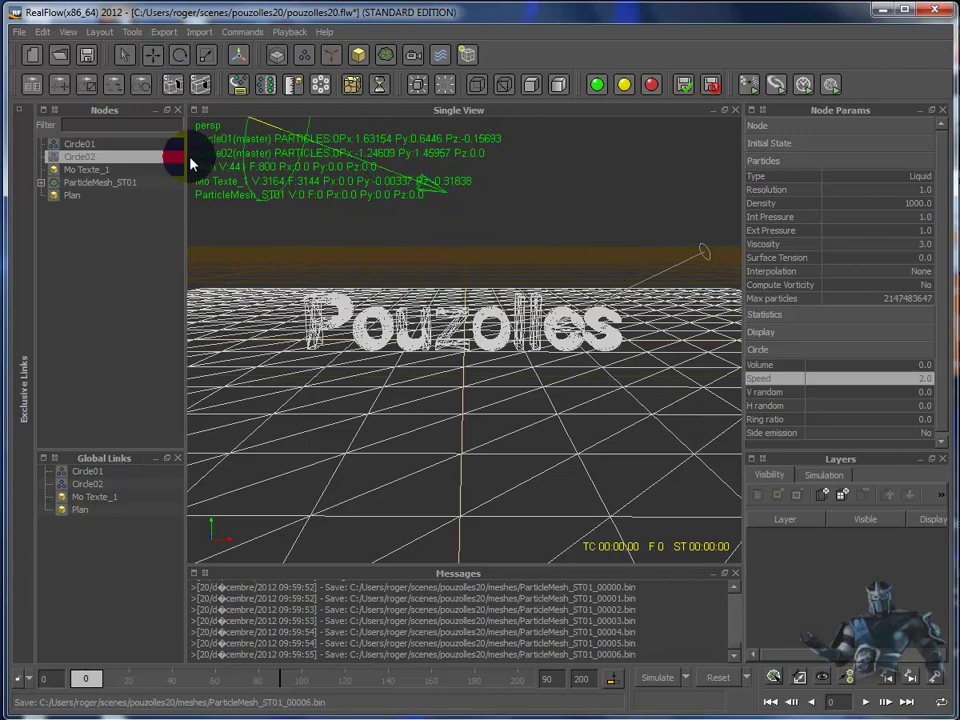
pyautogui.scroll(-5, 253, 300)
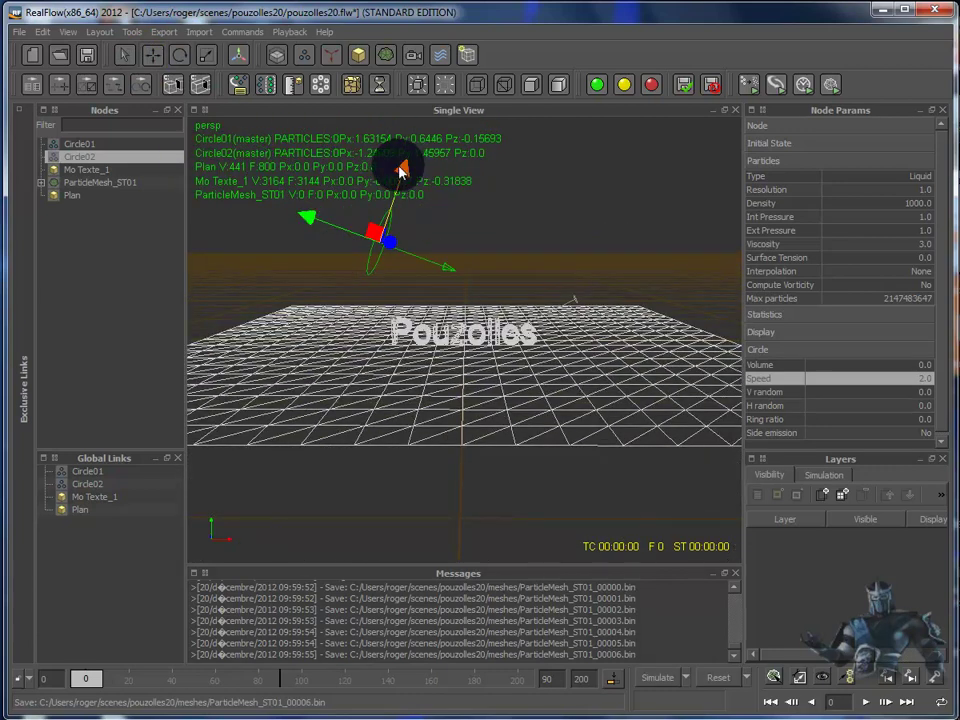
pyautogui.moveTo(400, 172); pyautogui.dragTo(369, 222)
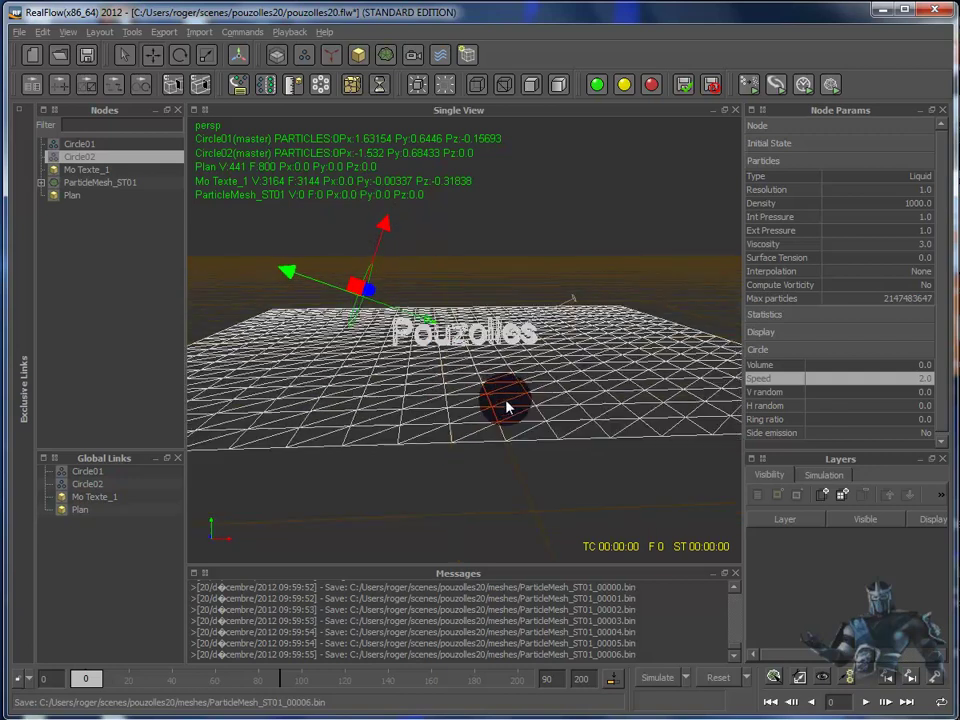
pyautogui.keyDown('alt'); pyautogui.moveTo(508, 401); pyautogui.dragTo(660, 404); pyautogui.keyUp('alt')
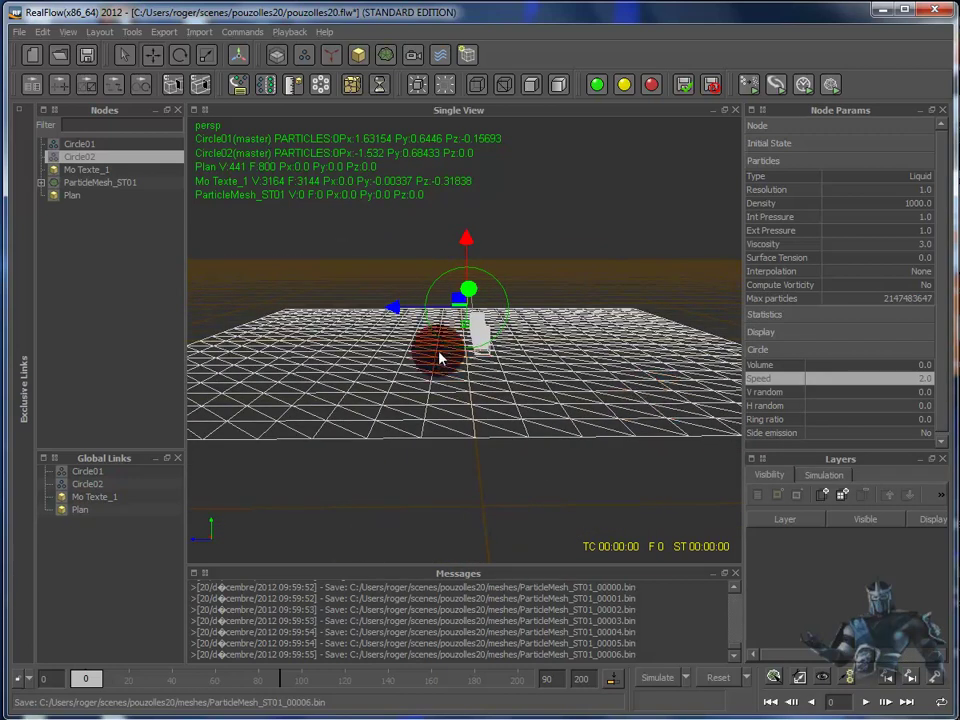
pyautogui.moveTo(396, 300); pyautogui.dragTo(416, 306)
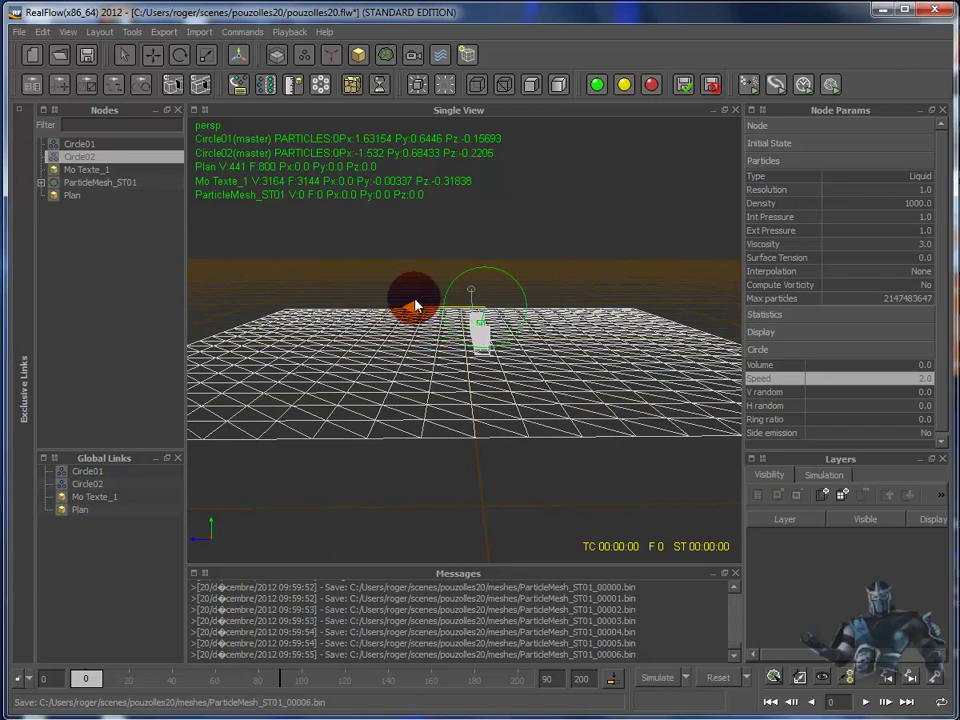
# - Reselect Circle02 and orbit the view around it
pyautogui.click(576, 396)
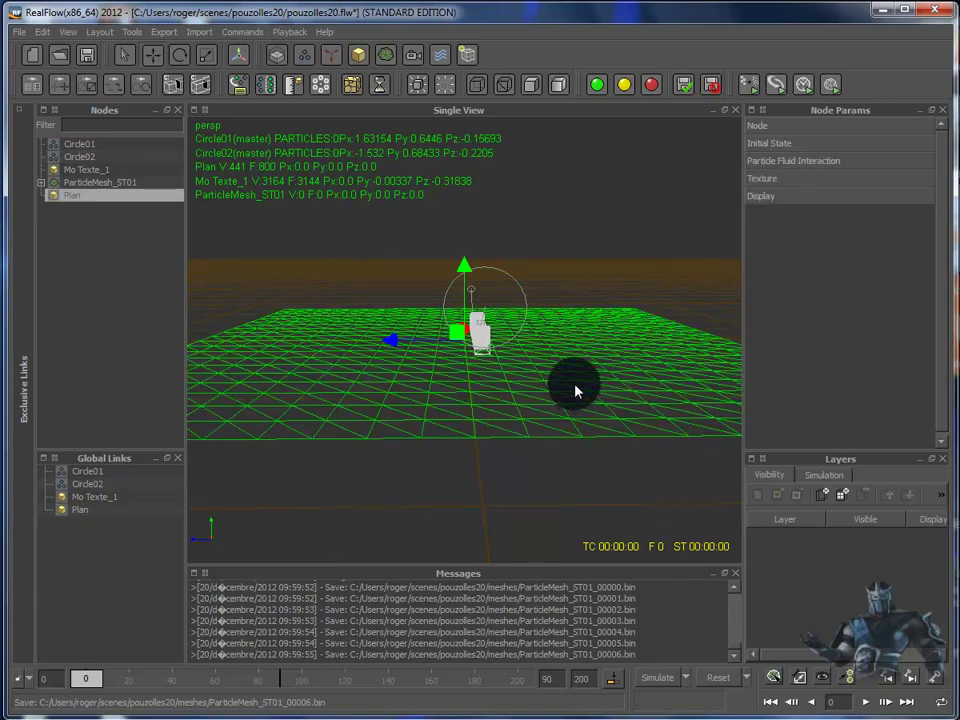
pyautogui.scroll(2, 550, 468)
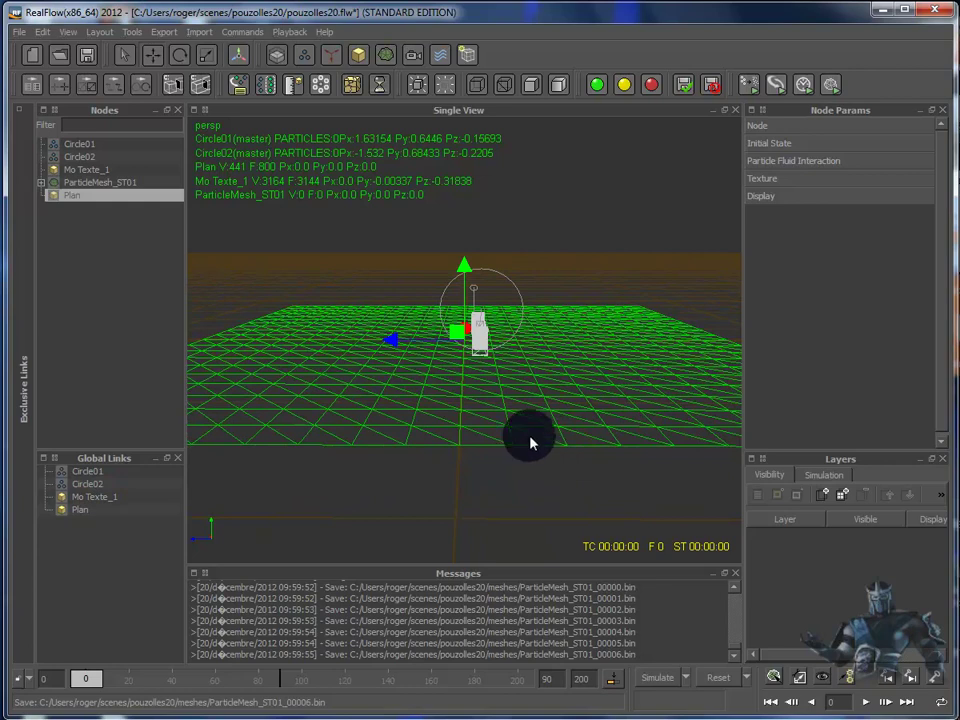
pyautogui.click(517, 328)
pyautogui.scroll(2, 517, 336)
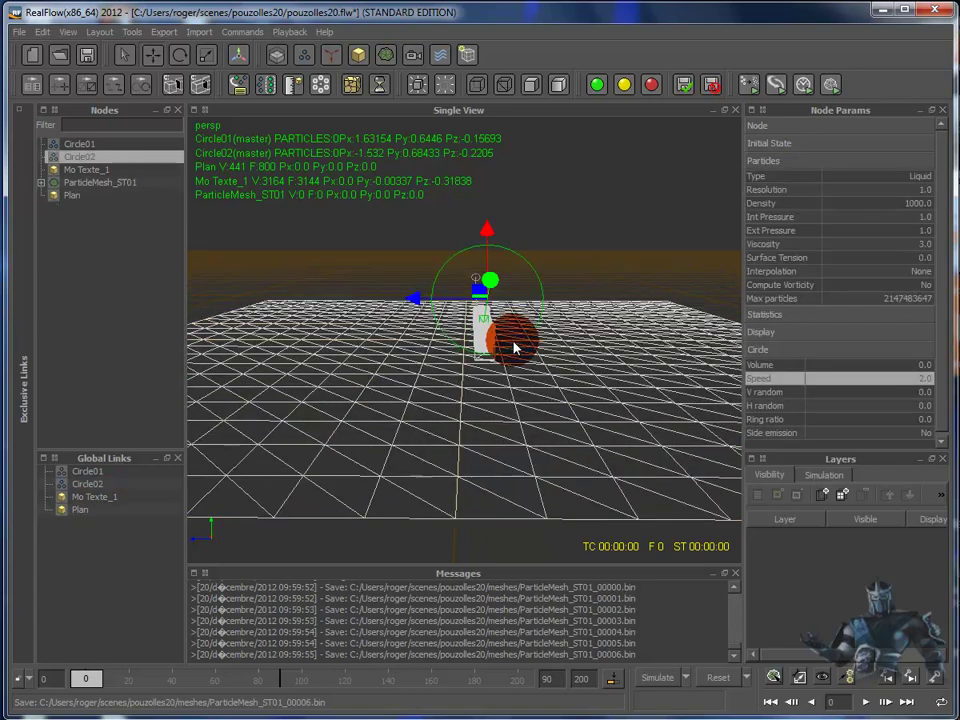
pyautogui.scroll(2, 518, 338)
pyautogui.scroll(-1, 522, 343)
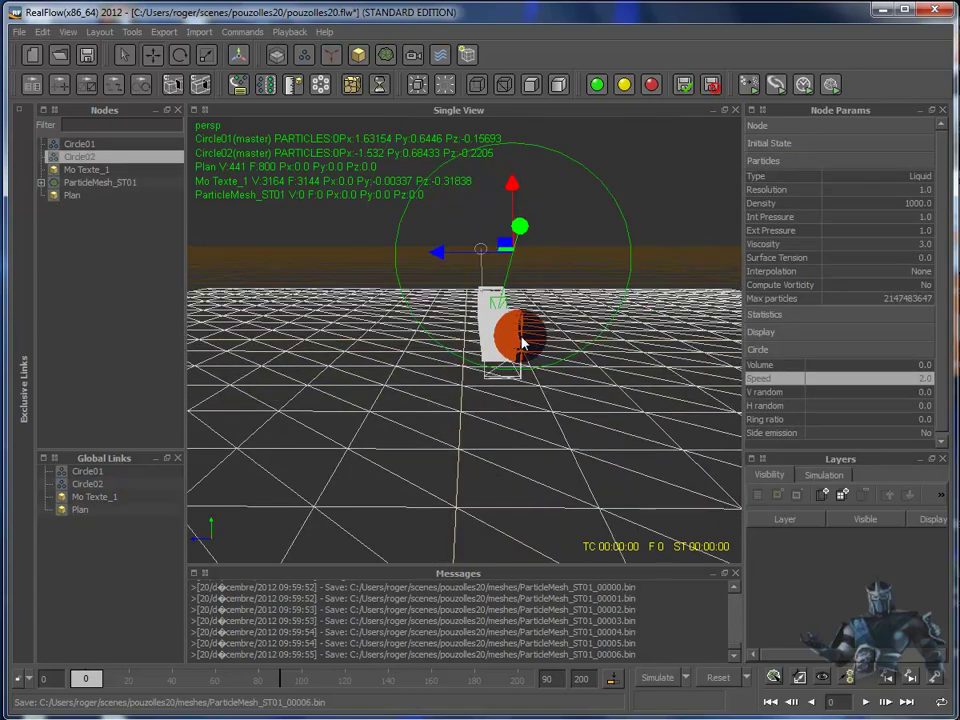
pyautogui.keyDown('alt'); pyautogui.moveTo(617, 471); pyautogui.dragTo(615, 469); pyautogui.keyUp('alt')
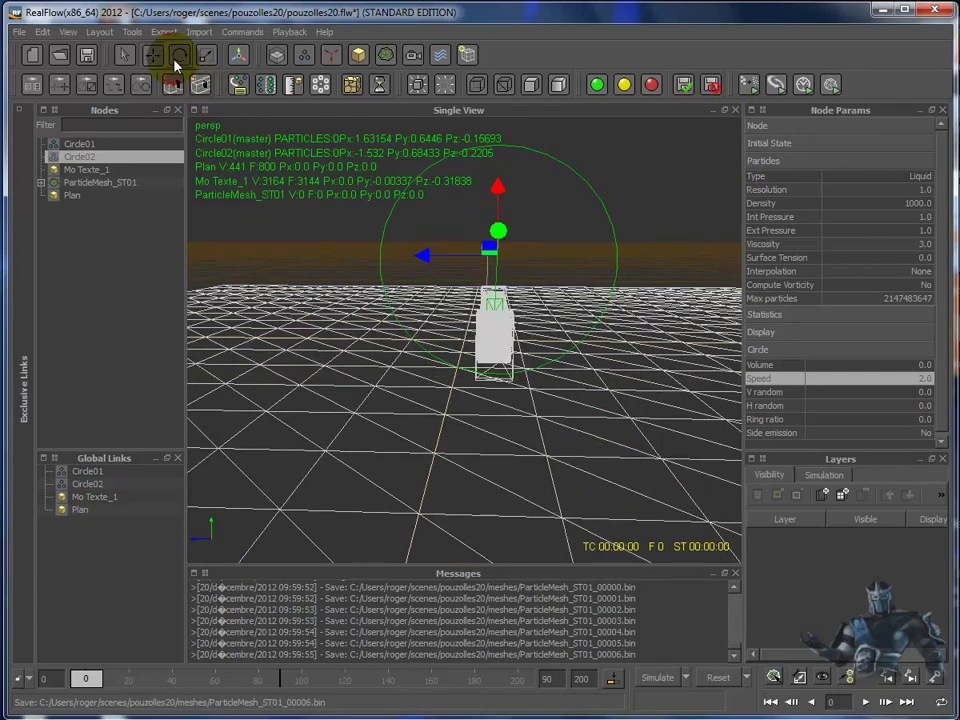
# - Scale Circle02 into a flat, thin disc
pyautogui.click(206, 55)
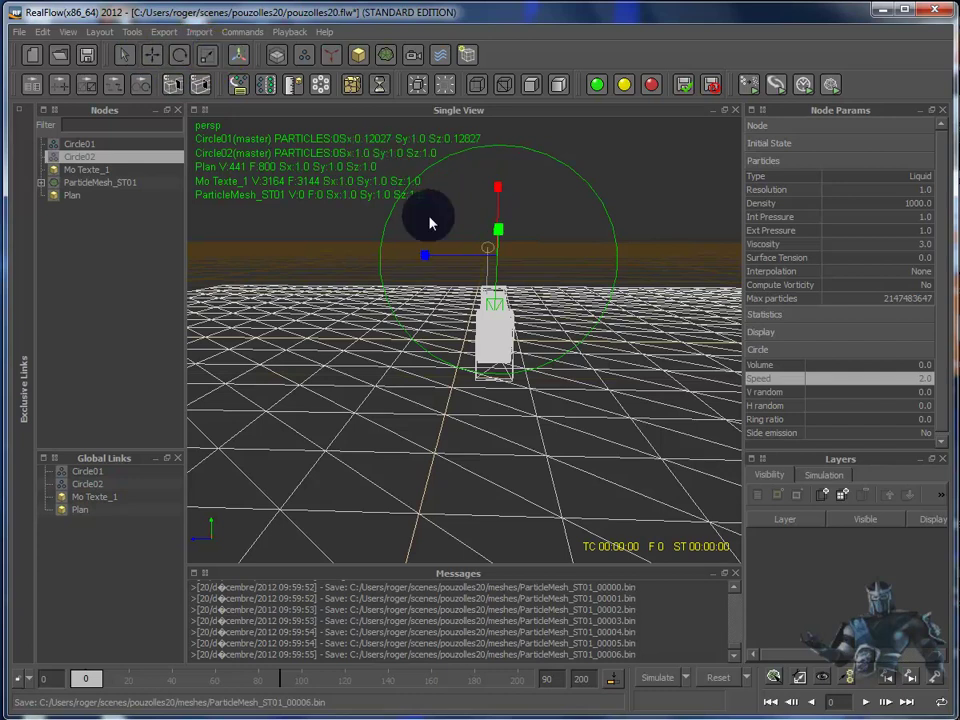
pyautogui.moveTo(425, 255)
pyautogui.mouseDown()
pyautogui.moveTo(630, 275)
pyautogui.moveTo(493, 208)
pyautogui.moveTo(501, 345)
pyautogui.moveTo(493, 407)
pyautogui.moveTo(496, 398)
pyautogui.mouseUp()
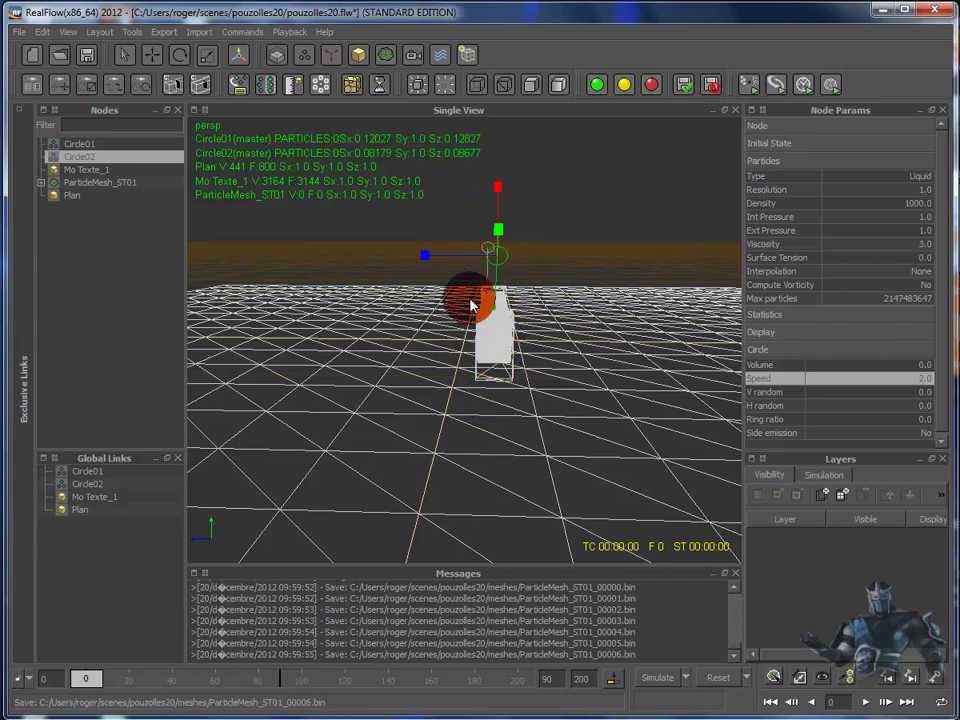
pyautogui.moveTo(427, 258); pyautogui.dragTo(432, 258)
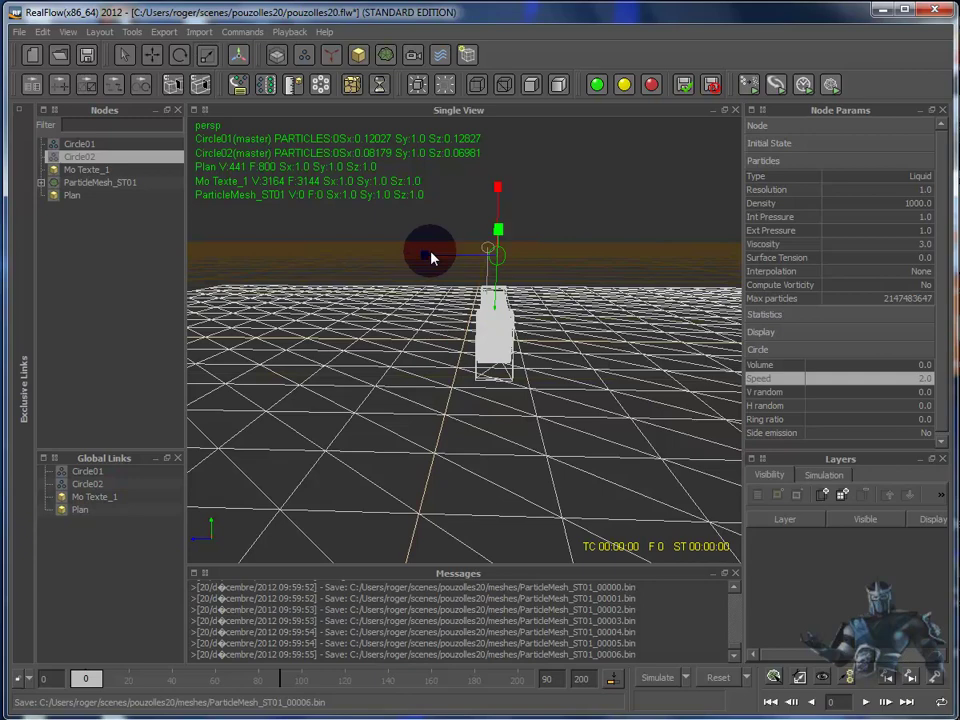
pyautogui.keyDown('alt'); pyautogui.moveTo(611, 364); pyautogui.dragTo(735, 360); pyautogui.keyUp('alt')
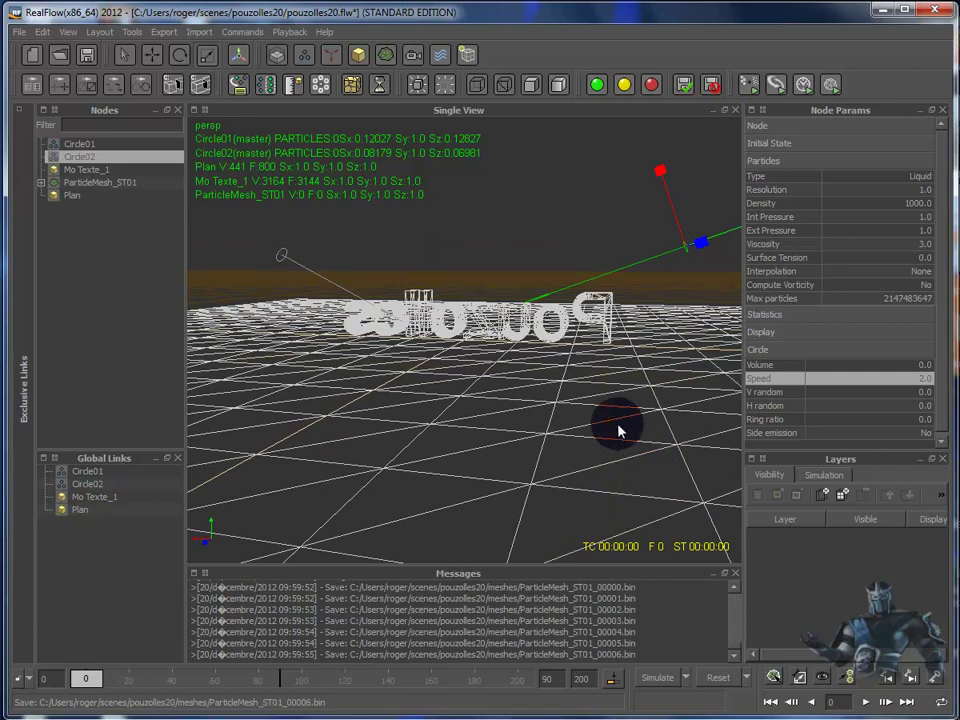
pyautogui.keyDown('alt'); pyautogui.moveTo(605, 427); pyautogui.dragTo(489, 420); pyautogui.keyUp('alt')
pyautogui.moveTo(615, 166)
pyautogui.mouseDown()
pyautogui.moveTo(619, 181)
pyautogui.moveTo(618, 171)
pyautogui.mouseUp()
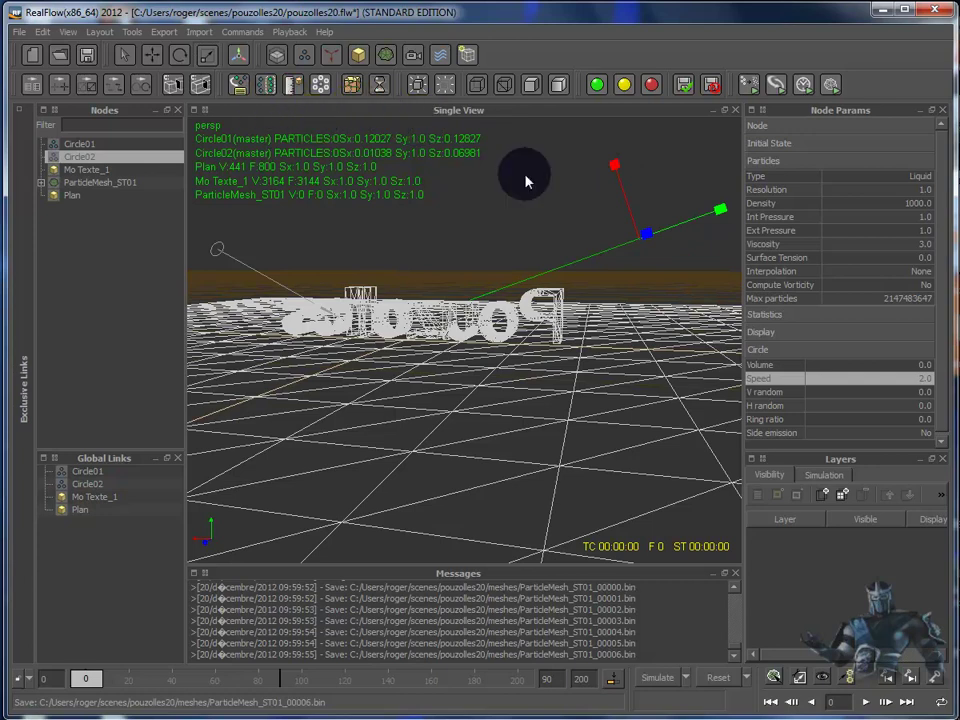
pyautogui.keyDown('alt'); pyautogui.moveTo(665, 350); pyautogui.dragTo(541, 357); pyautogui.keyUp('alt')
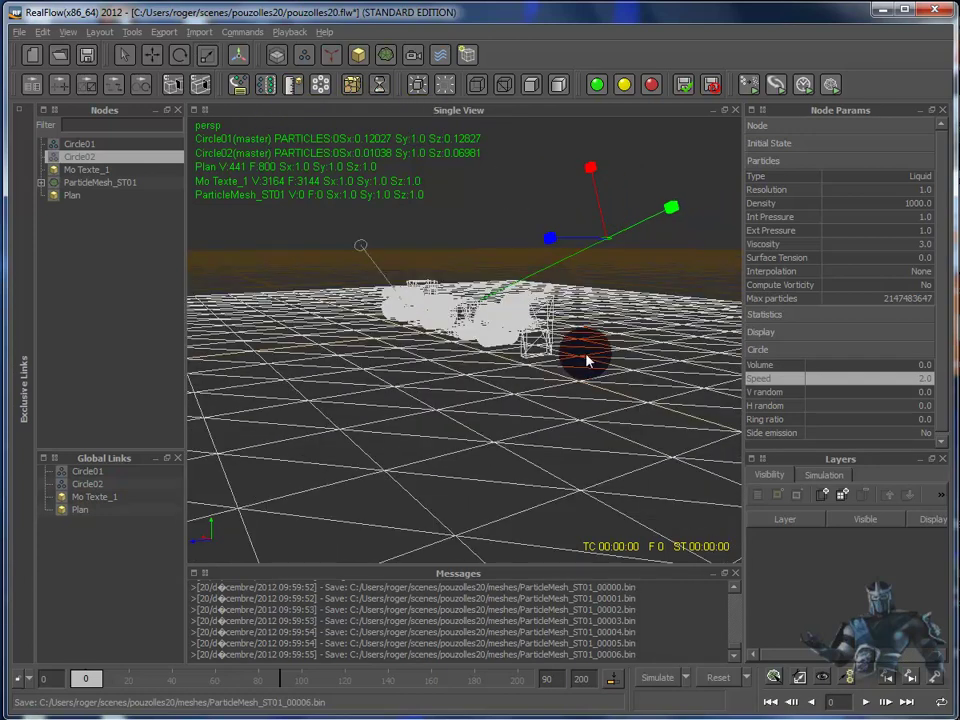
pyautogui.moveTo(504, 220)
pyautogui.mouseDown()
pyautogui.moveTo(553, 403)
pyautogui.moveTo(711, 392)
pyautogui.mouseUp()
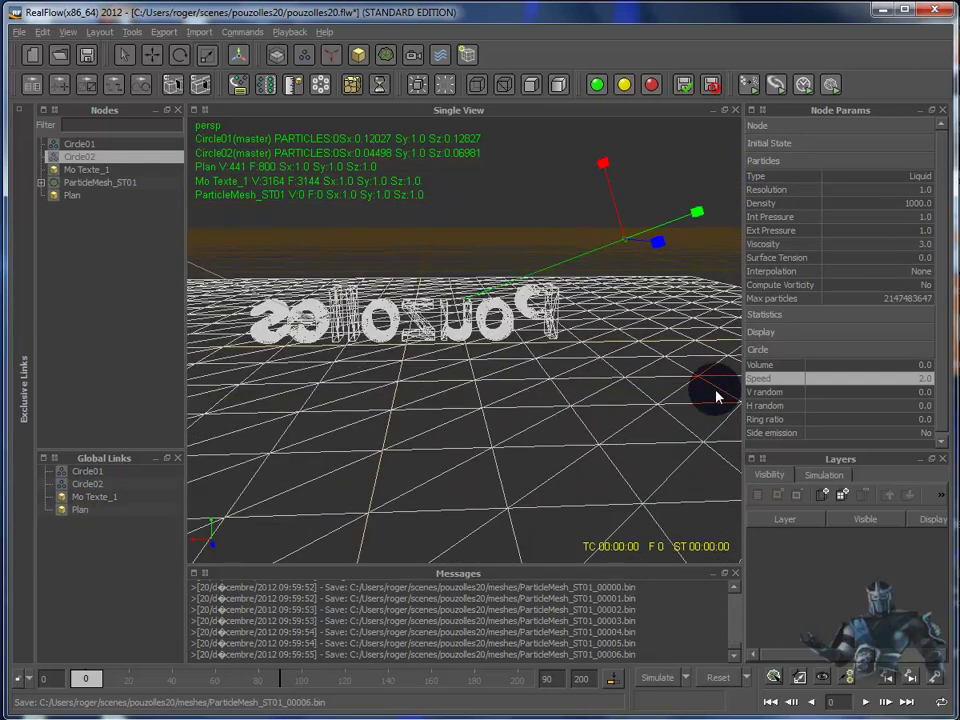
# - Lower Circle02 slightly to -1.56956, 0.68248, -0.2205 and link an emitter to the particle mesh
pyautogui.click(152, 55)
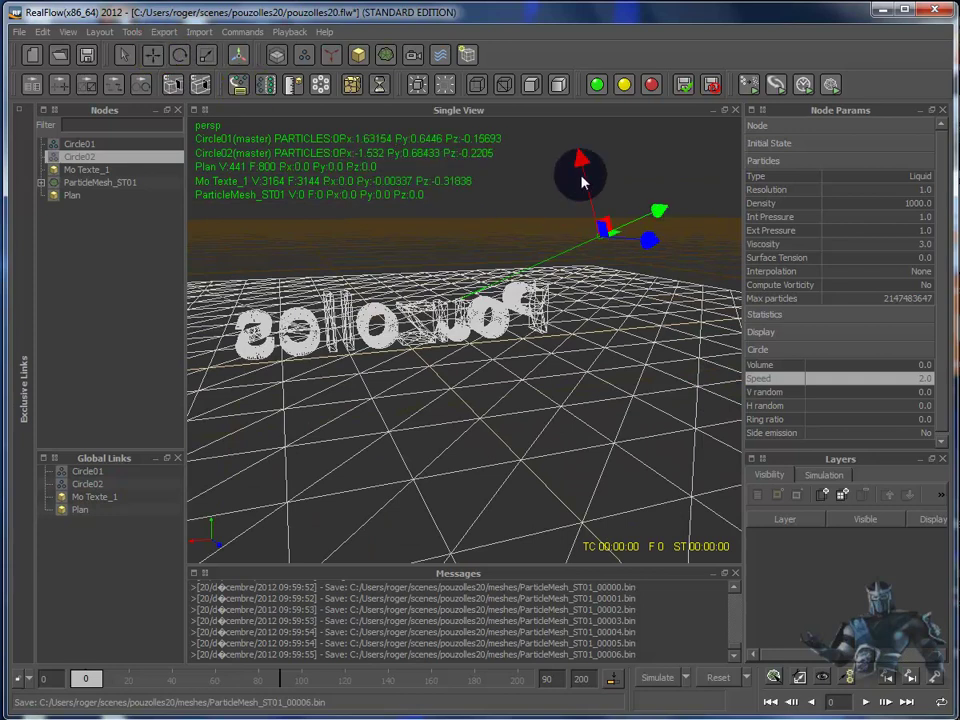
pyautogui.moveTo(593, 176); pyautogui.dragTo(592, 180)
pyautogui.moveTo(634, 357)
pyautogui.keyDown('alt'); pyautogui.mouseDown()
pyautogui.moveTo(627, 386)
pyautogui.moveTo(596, 388)
pyautogui.moveTo(589, 373)
pyautogui.mouseUp(); pyautogui.keyUp('alt')
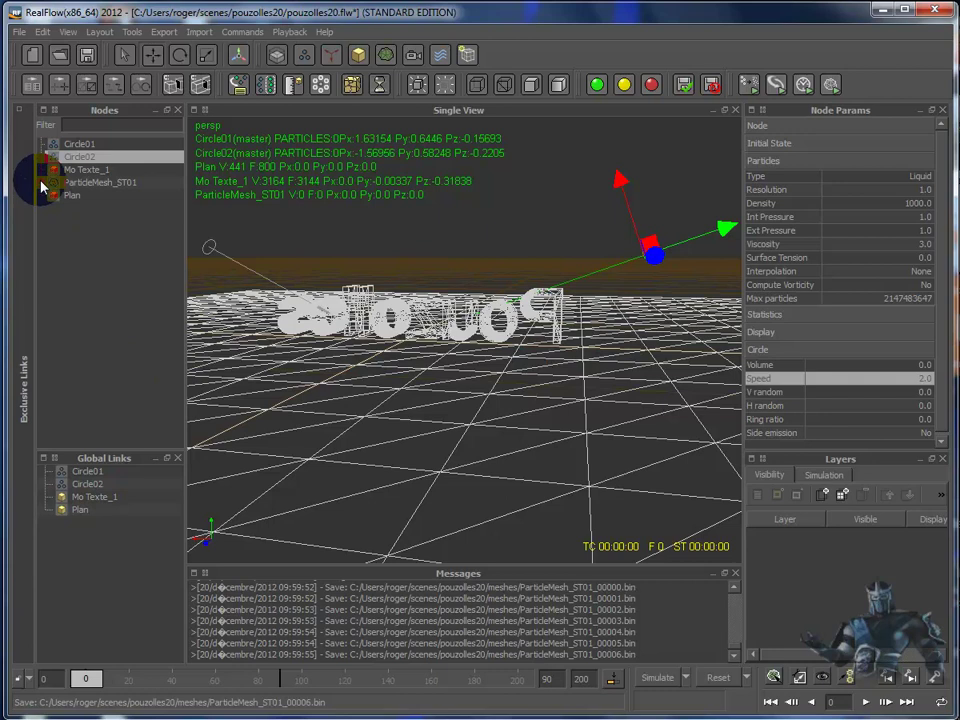
pyautogui.moveTo(72, 157)
pyautogui.mouseDown()
pyautogui.moveTo(86, 200)
pyautogui.moveTo(88, 183)
pyautogui.mouseUp()
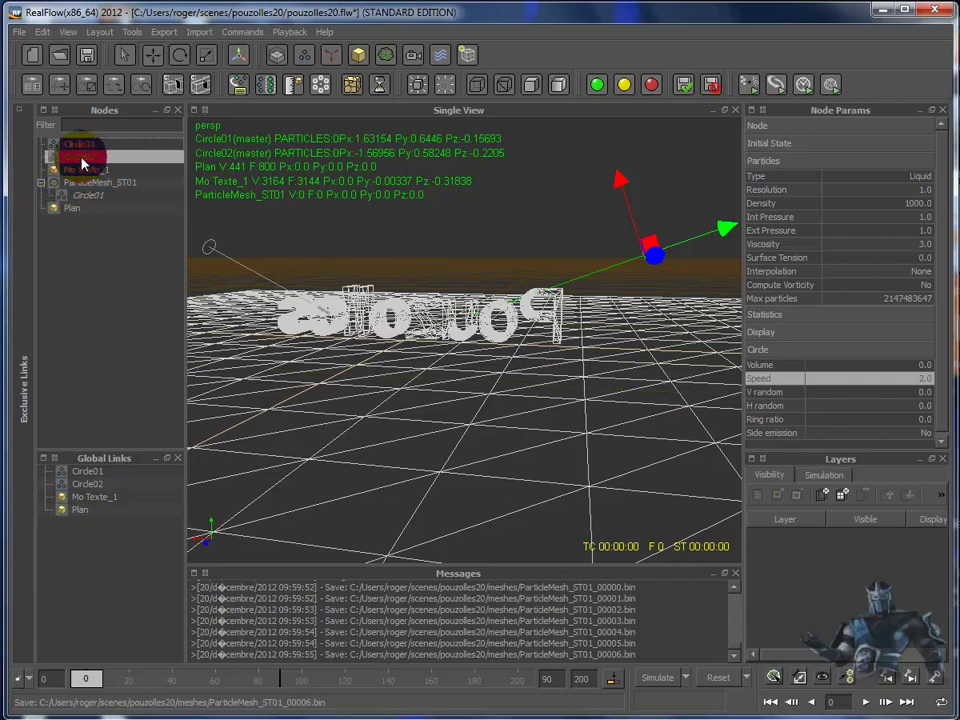
# - Set Circle02's Resolution to 300 and internal and external pressure to 0.5
pyautogui.click(922, 180)
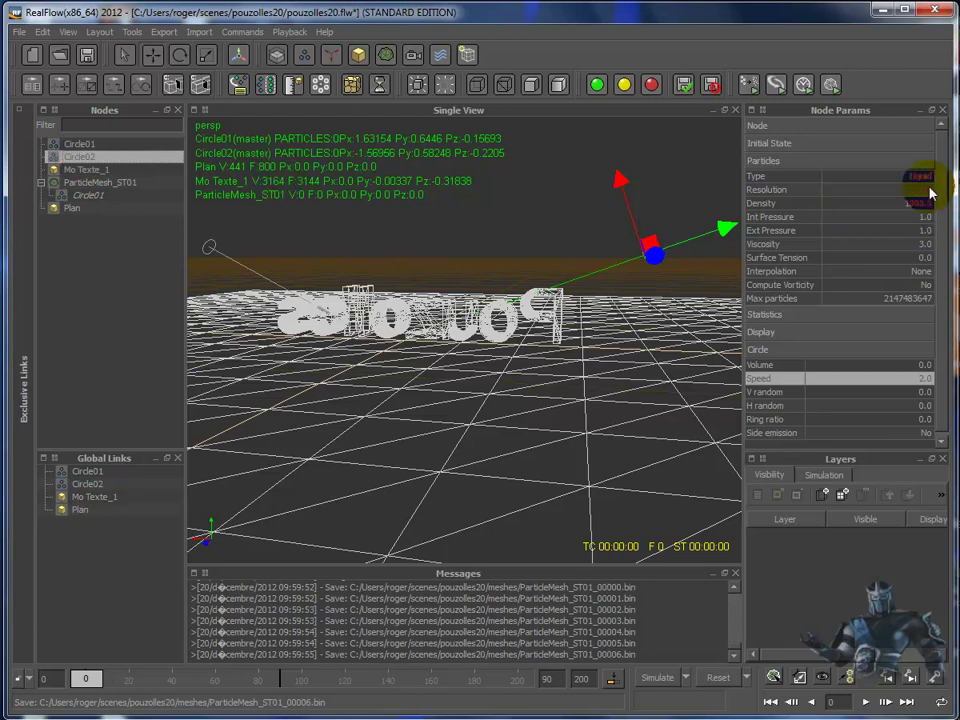
pyautogui.click(930, 192)
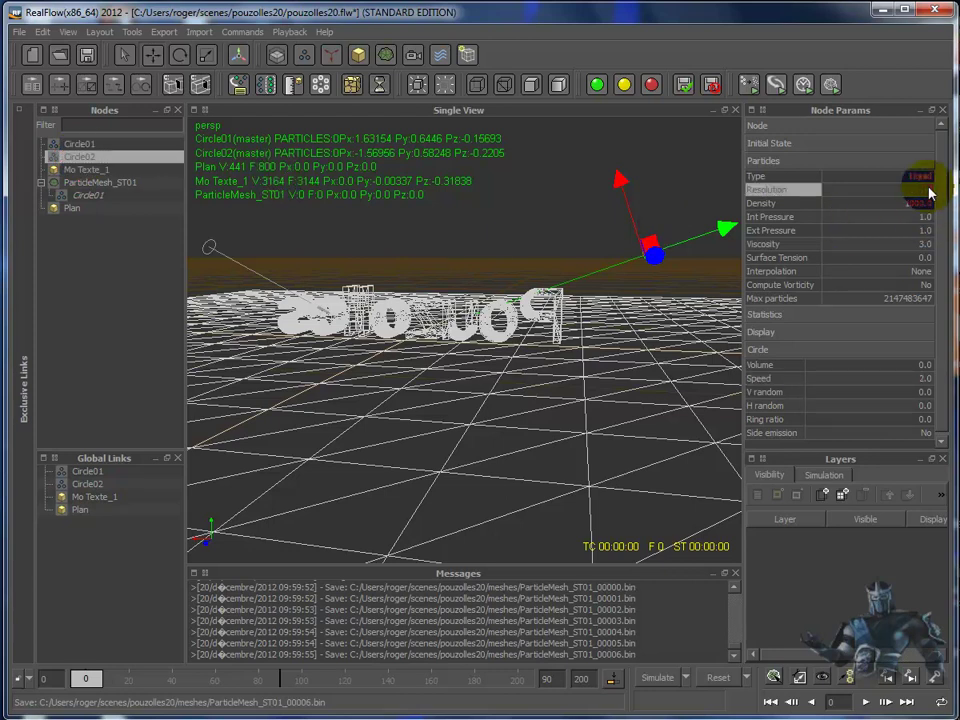
pyautogui.write('300')
pyautogui.click(927, 218)
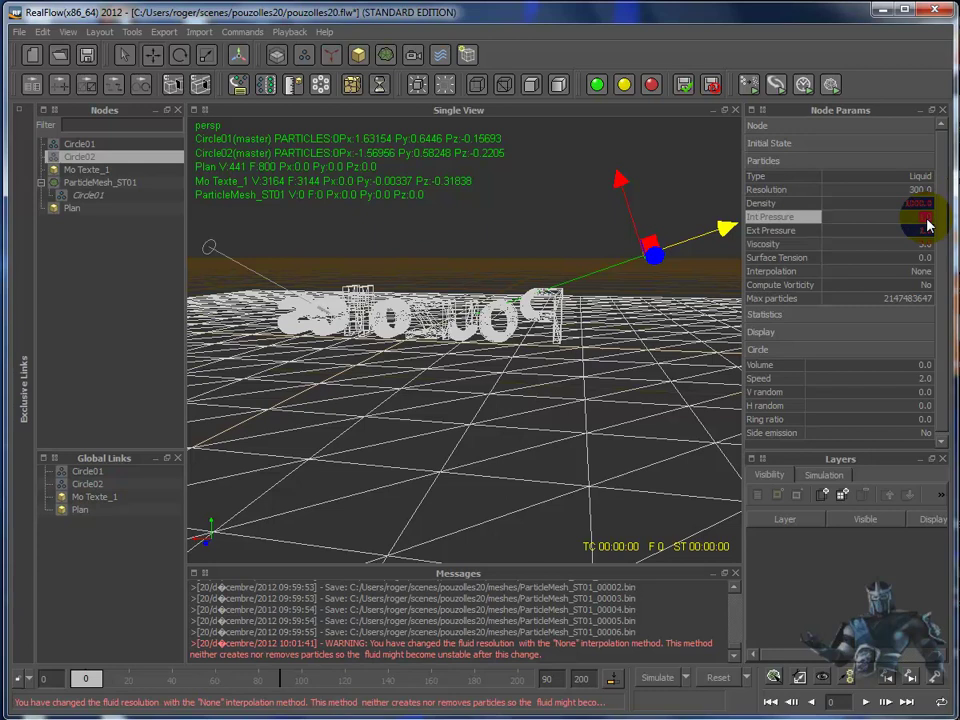
pyautogui.click(929, 231)
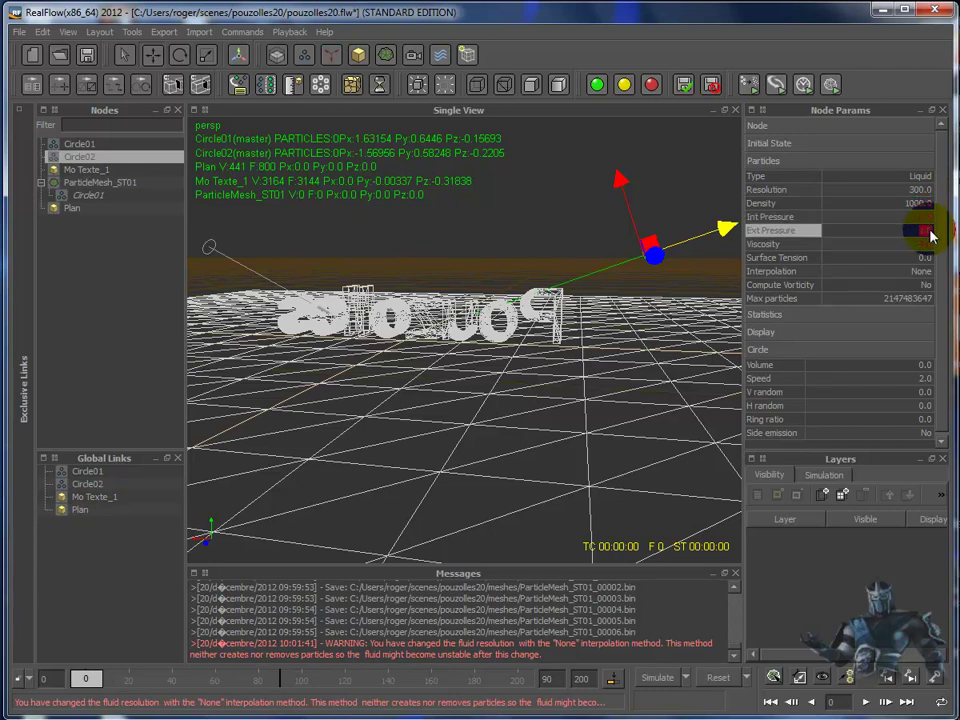
pyautogui.write('.5')
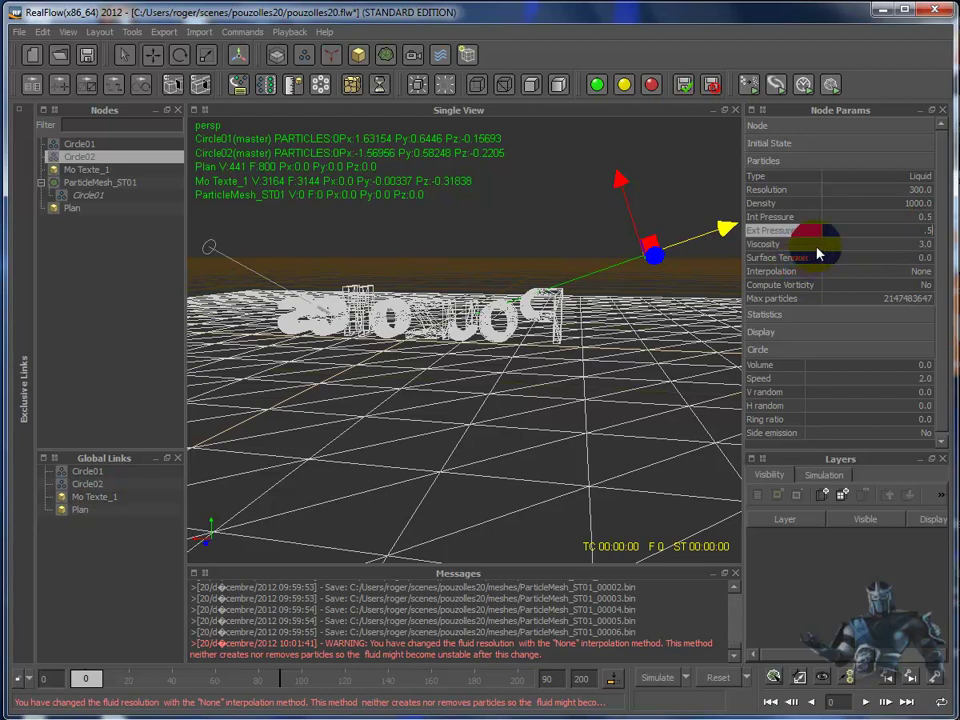
# - Set Circle02's Viscosity to 2.0 and attach it to the particle mesh
pyautogui.click(920, 252)
pyautogui.click(926, 245)
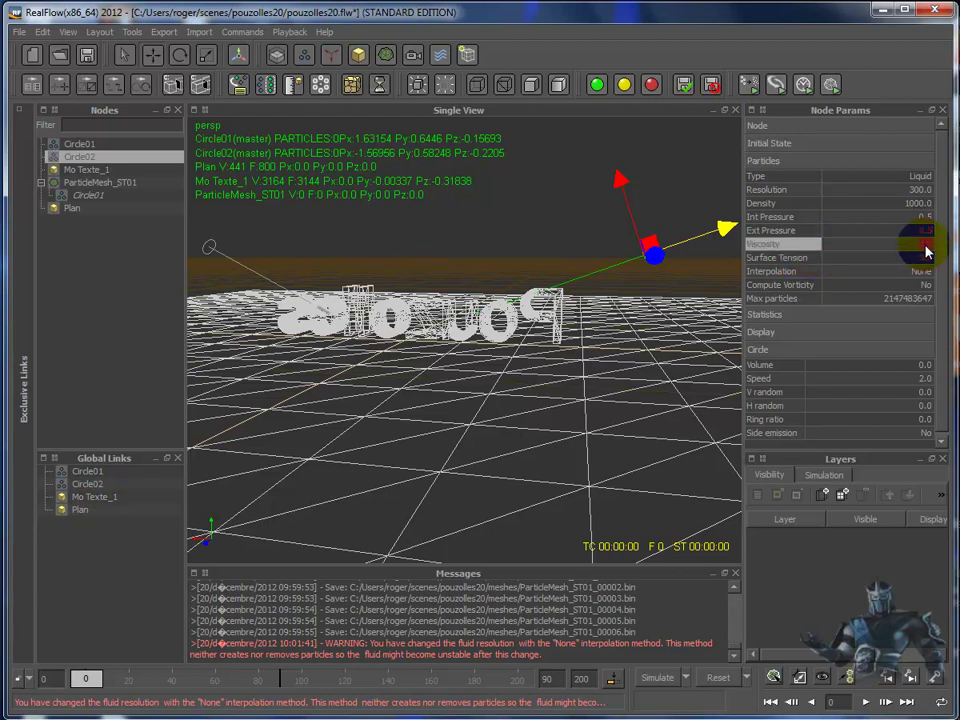
pyautogui.write('2')
pyautogui.press('Return')
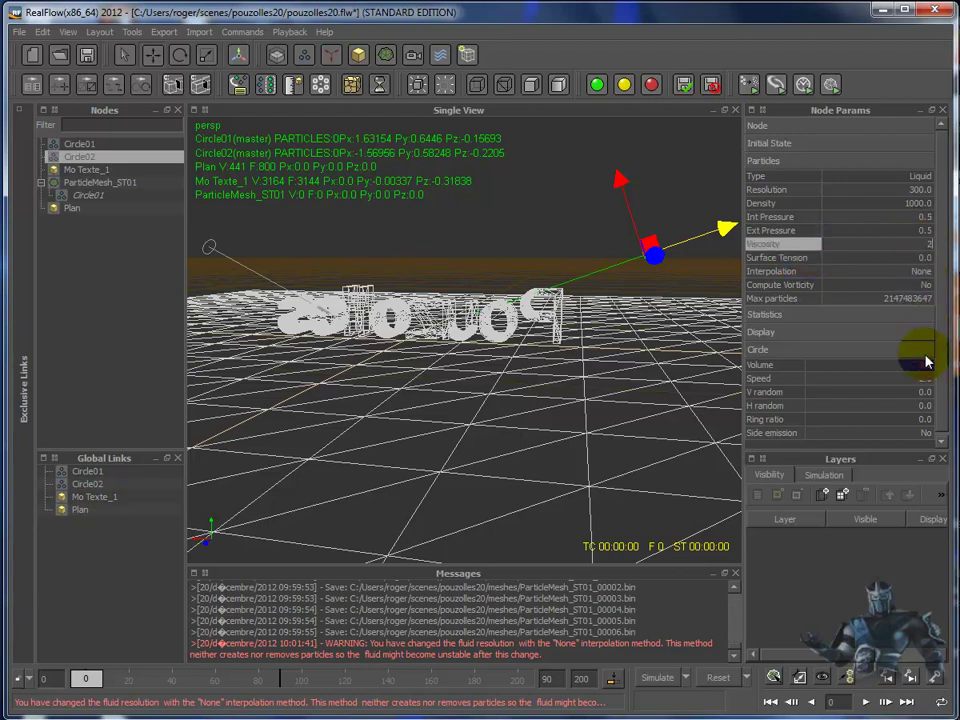
pyautogui.write('2')
pyautogui.press('Return')
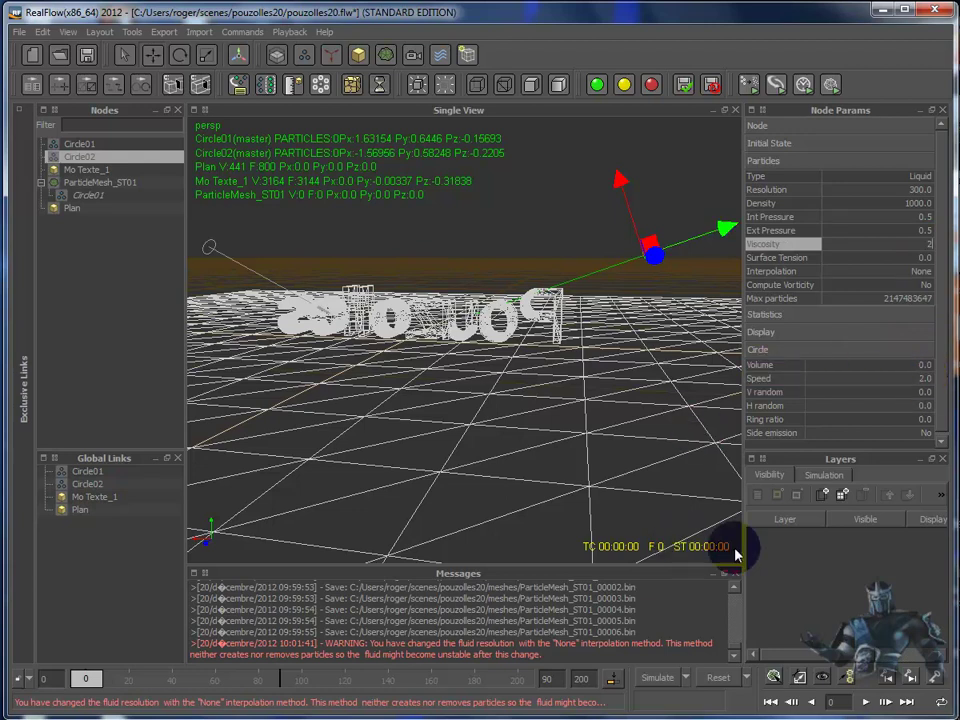
pyautogui.moveTo(72, 157); pyautogui.dragTo(43, 190)
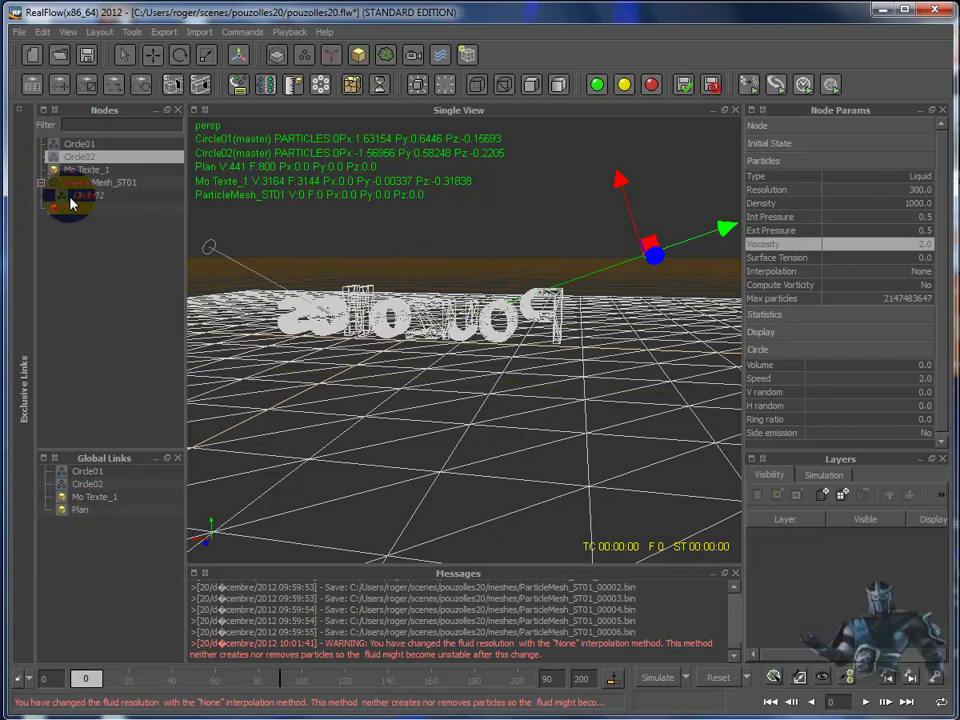
# - Insert both Circle01 and Circle02 as selected nodes into ParticleMesh_ST01
pyautogui.click(89, 199)
pyautogui.moveTo(89, 199)
pyautogui.mouseDown()
pyautogui.moveTo(93, 162)
pyautogui.moveTo(78, 185)
pyautogui.mouseUp()
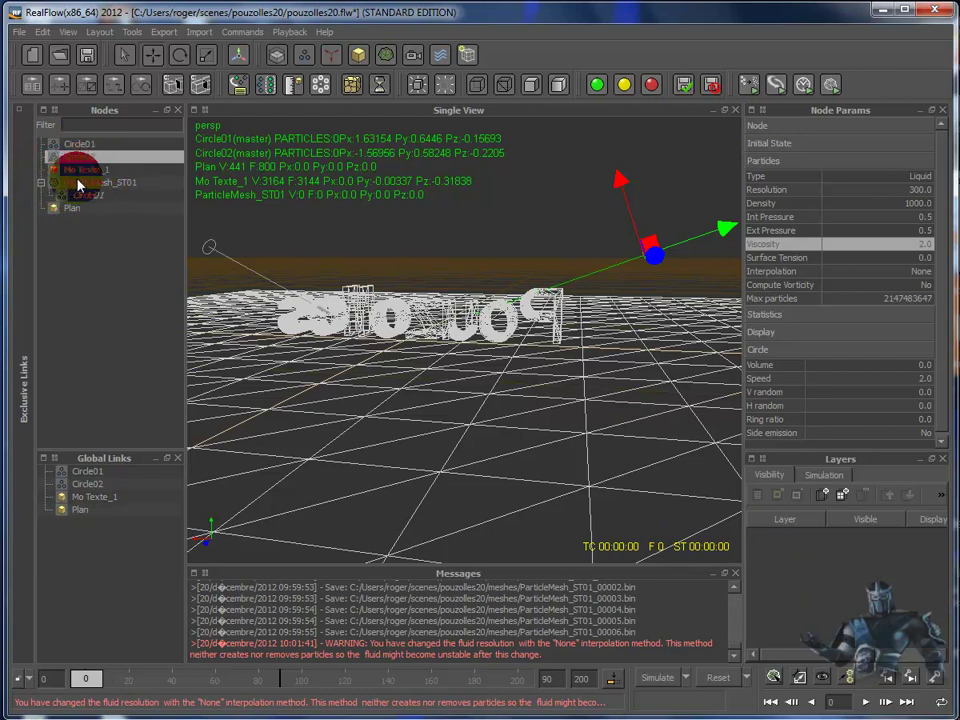
pyautogui.rightClick(80, 185)
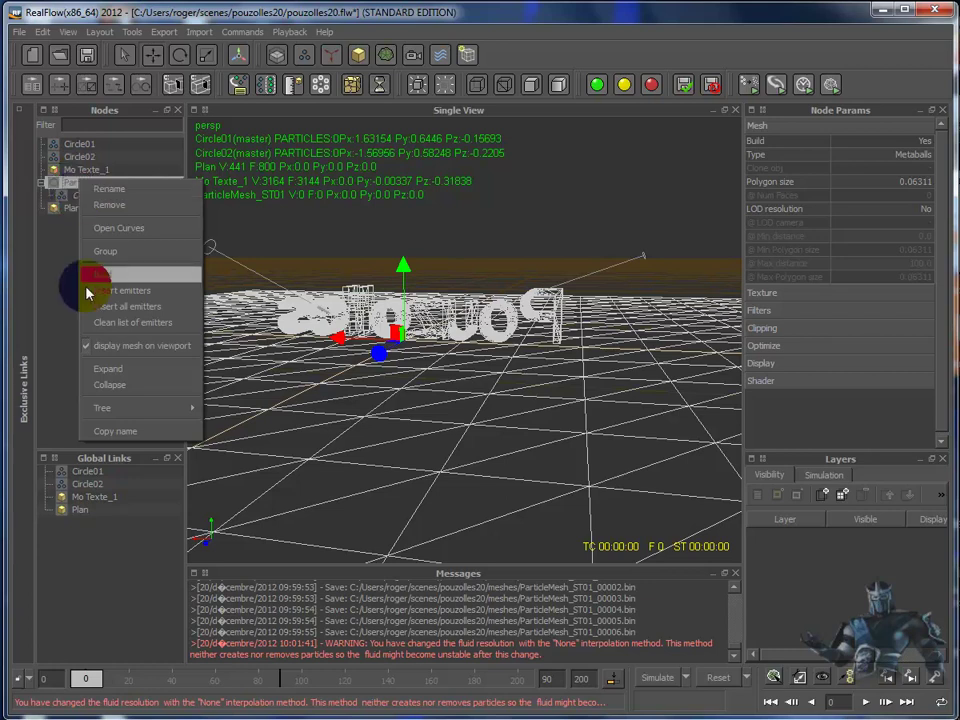
pyautogui.click(145, 308)
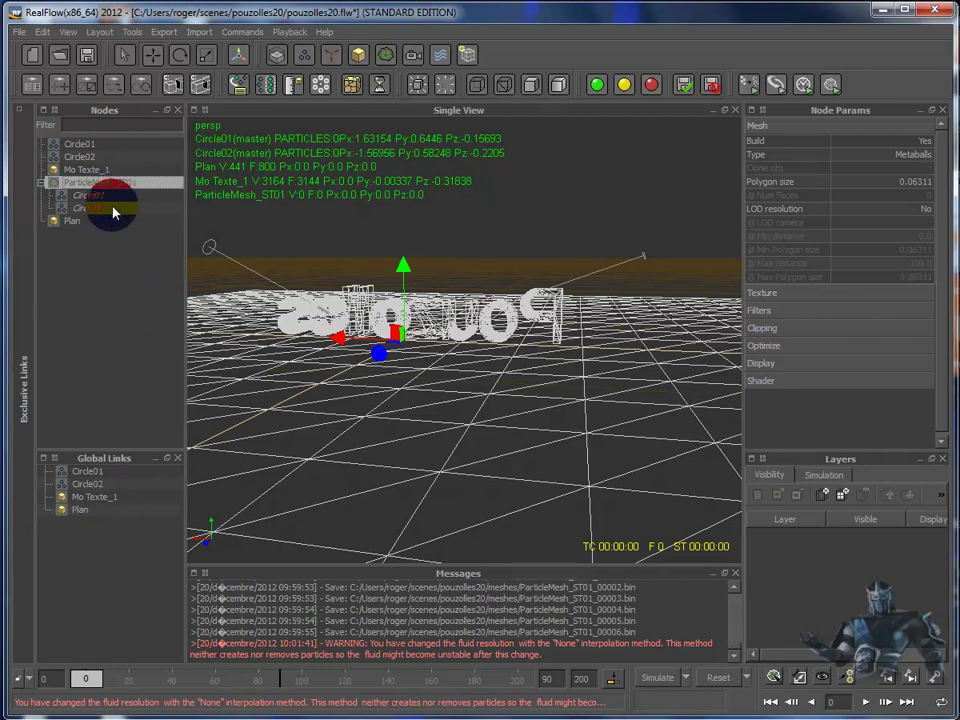
pyautogui.click(116, 210)
pyautogui.moveTo(116, 215); pyautogui.dragTo(22, 182)
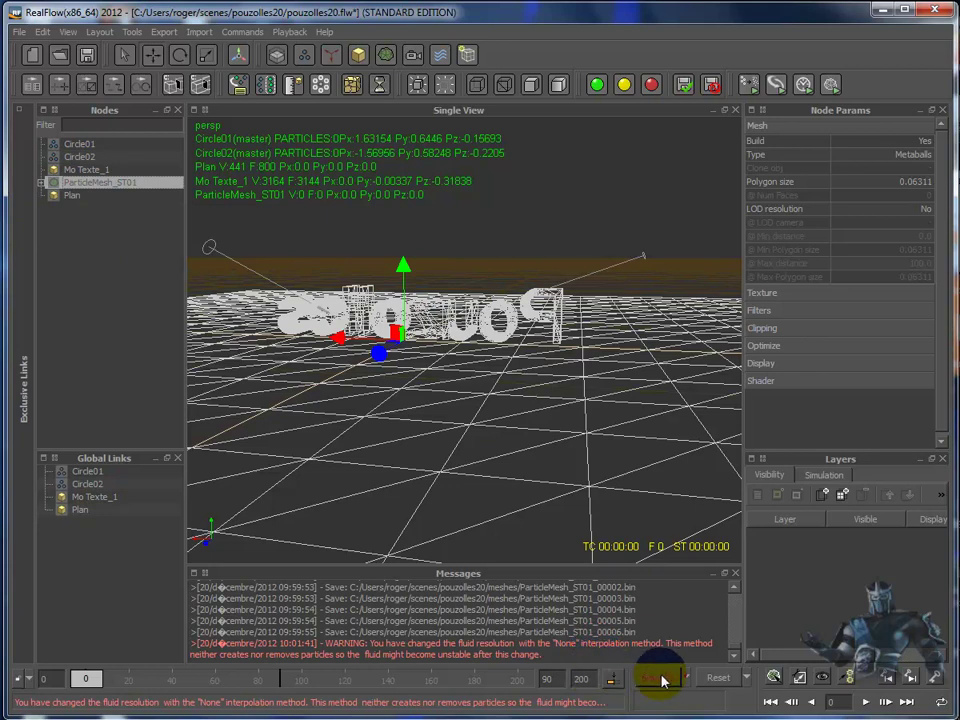
# - Start the simulation with Circle01 and Circle02 both feeding the mesh
pyautogui.click(655, 678)
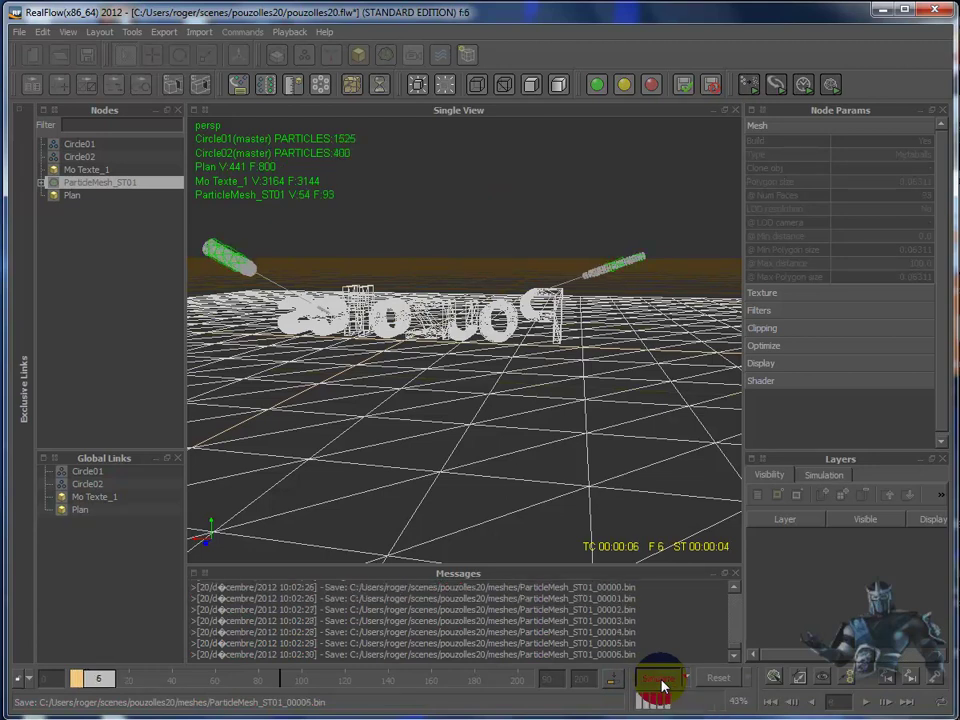
# - Stop the run at frame 9 and reset both emitters to zero particles
pyautogui.click(661, 681)
pyautogui.click(718, 677)
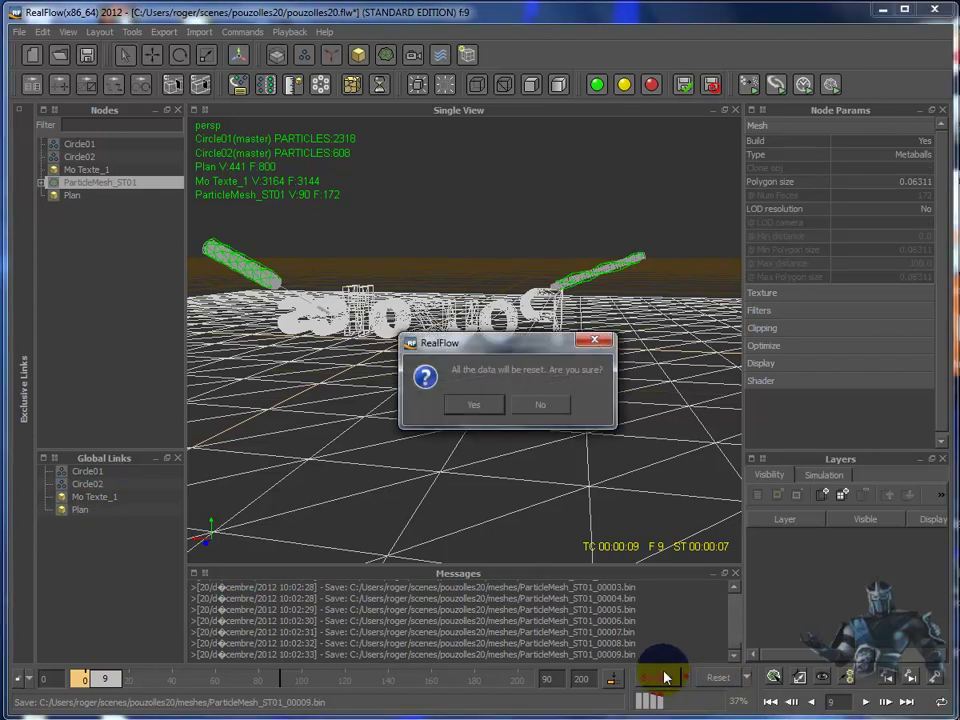
pyautogui.click(472, 405)
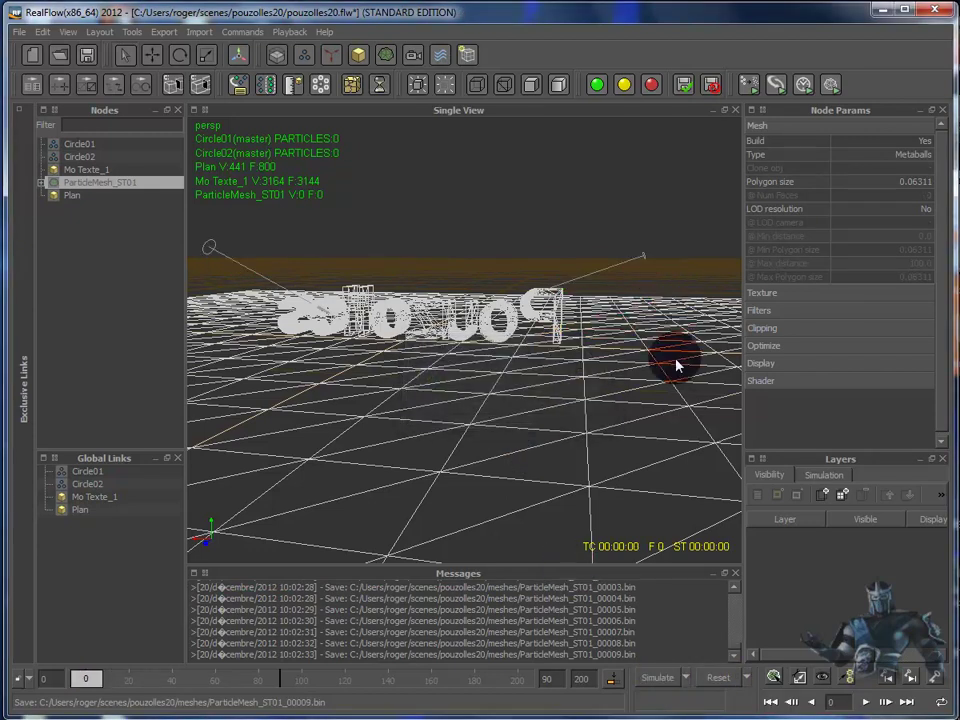
# - Select the Plan ground object and orbit to look down on the text
pyautogui.keyDown('alt'); pyautogui.moveTo(676, 366); pyautogui.dragTo(553, 381); pyautogui.keyUp('alt')
pyautogui.click(553, 381)
pyautogui.scroll(3, 553, 381)
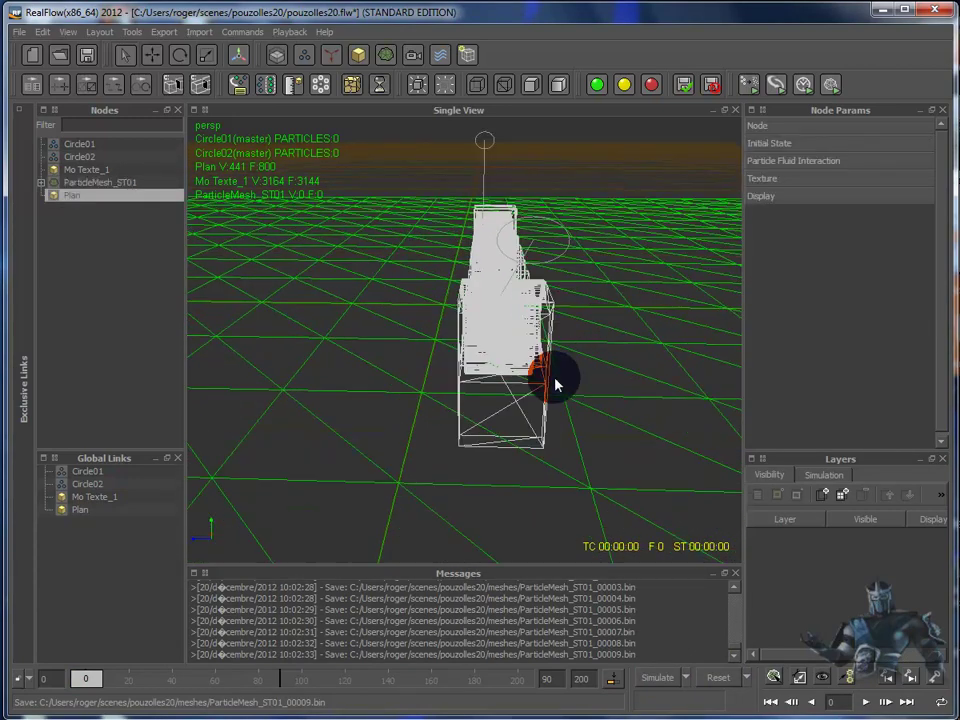
pyautogui.moveTo(615, 343)
pyautogui.keyDown('alt'); pyautogui.mouseDown()
pyautogui.moveTo(619, 369)
pyautogui.moveTo(617, 358)
pyautogui.mouseUp(); pyautogui.keyUp('alt')
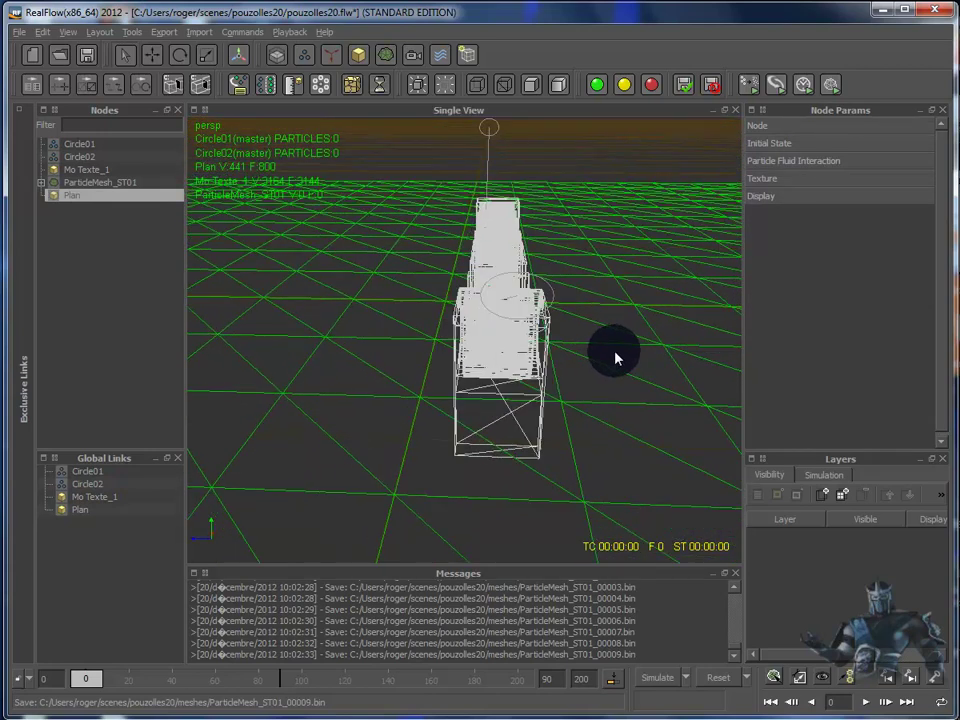
# - Enlarge the Circle02 emitter slightly and shift it to a new position
pyautogui.click(517, 280)
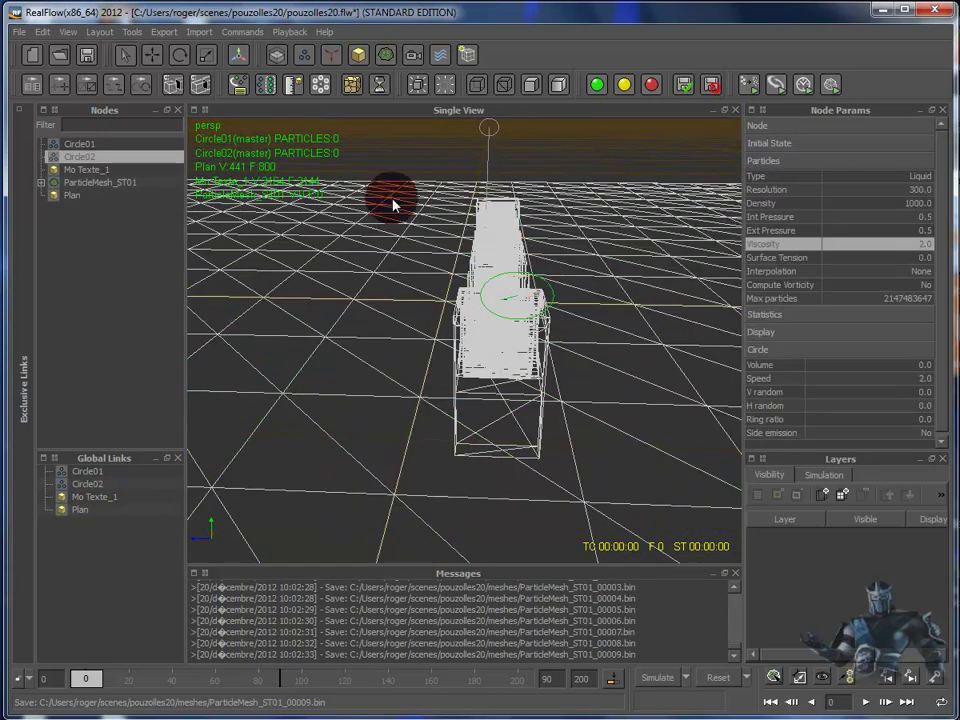
pyautogui.click(206, 55)
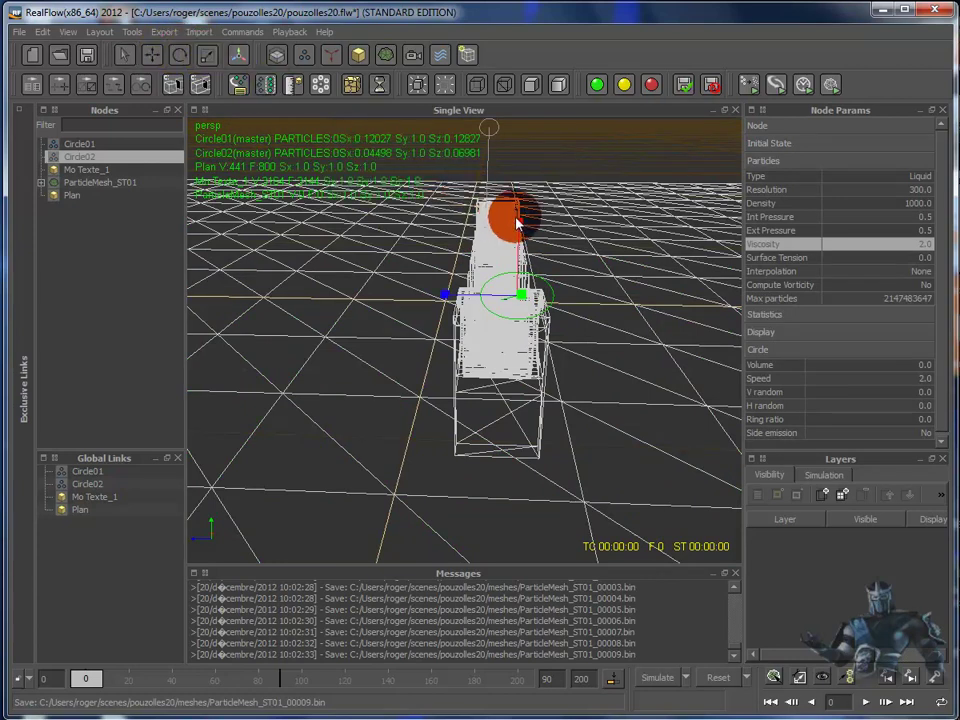
pyautogui.moveTo(521, 224); pyautogui.dragTo(439, 297)
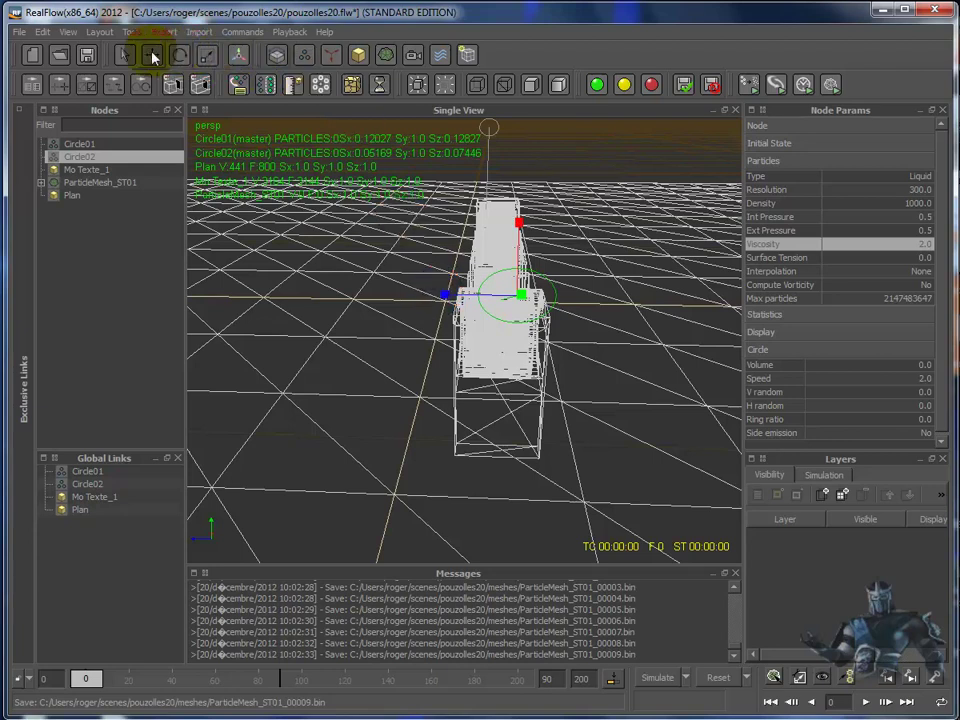
pyautogui.click(153, 57)
pyautogui.moveTo(441, 296); pyautogui.dragTo(426, 293)
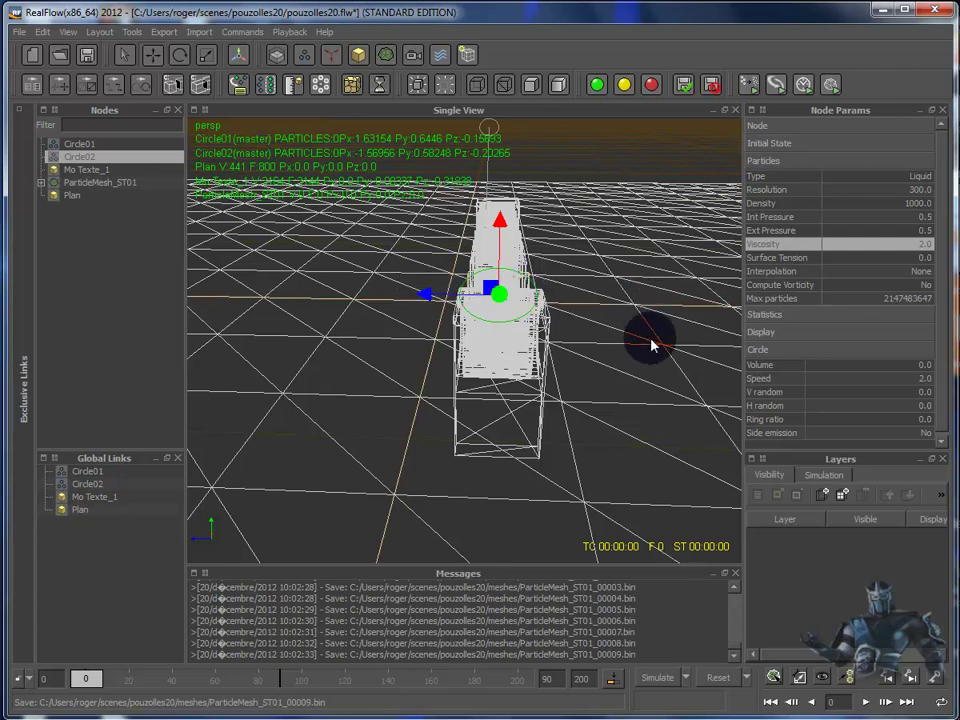
# - Orbit until the Pouzolles text reads correctly, then start the liquid simulation
pyautogui.moveTo(652, 346)
pyautogui.keyDown('alt'); pyautogui.mouseDown()
pyautogui.moveTo(754, 364)
pyautogui.moveTo(746, 321)
pyautogui.moveTo(644, 357)
pyautogui.moveTo(638, 372)
pyautogui.mouseUp(); pyautogui.keyUp('alt')
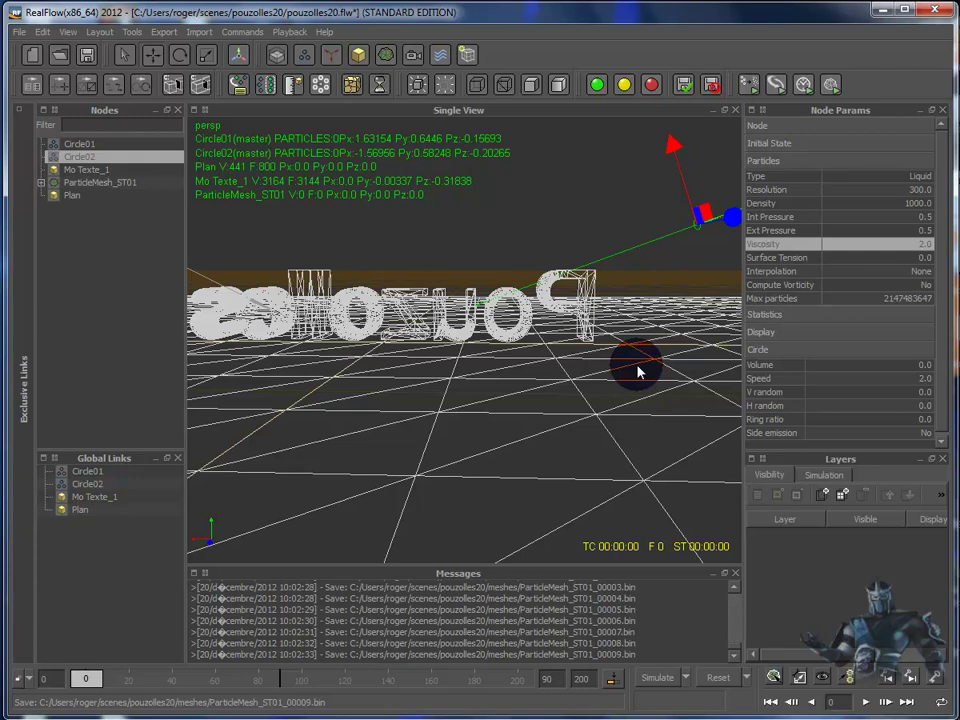
pyautogui.moveTo(650, 385)
pyautogui.keyDown('alt'); pyautogui.mouseDown()
pyautogui.moveTo(456, 396)
pyautogui.moveTo(386, 379)
pyautogui.moveTo(403, 399)
pyautogui.moveTo(415, 397)
pyautogui.moveTo(348, 396)
pyautogui.mouseUp(); pyautogui.keyUp('alt')
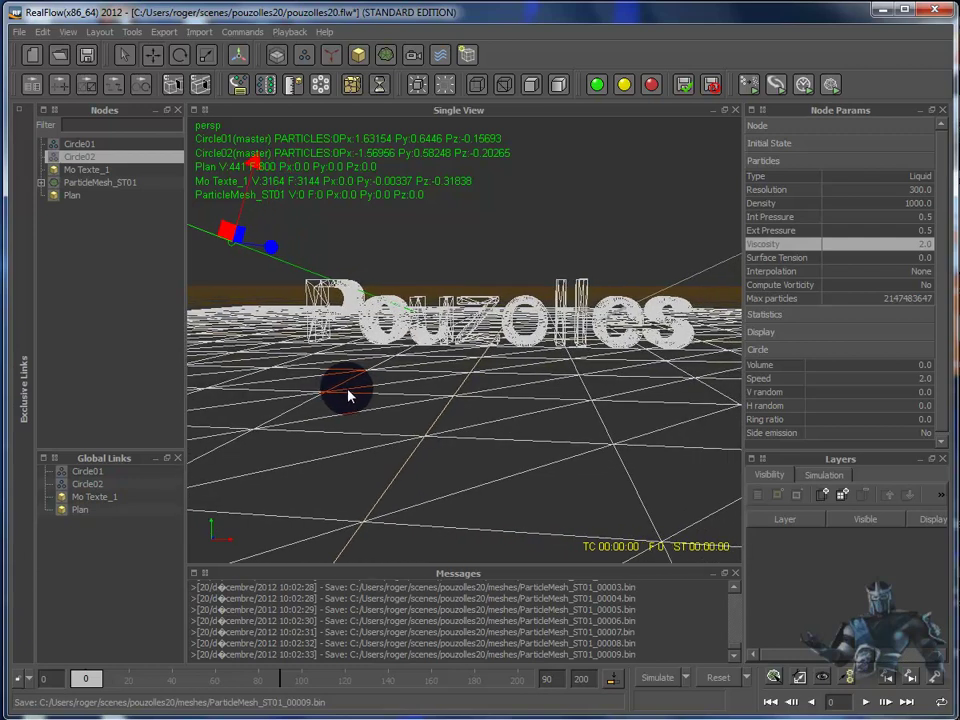
pyautogui.click(655, 680)
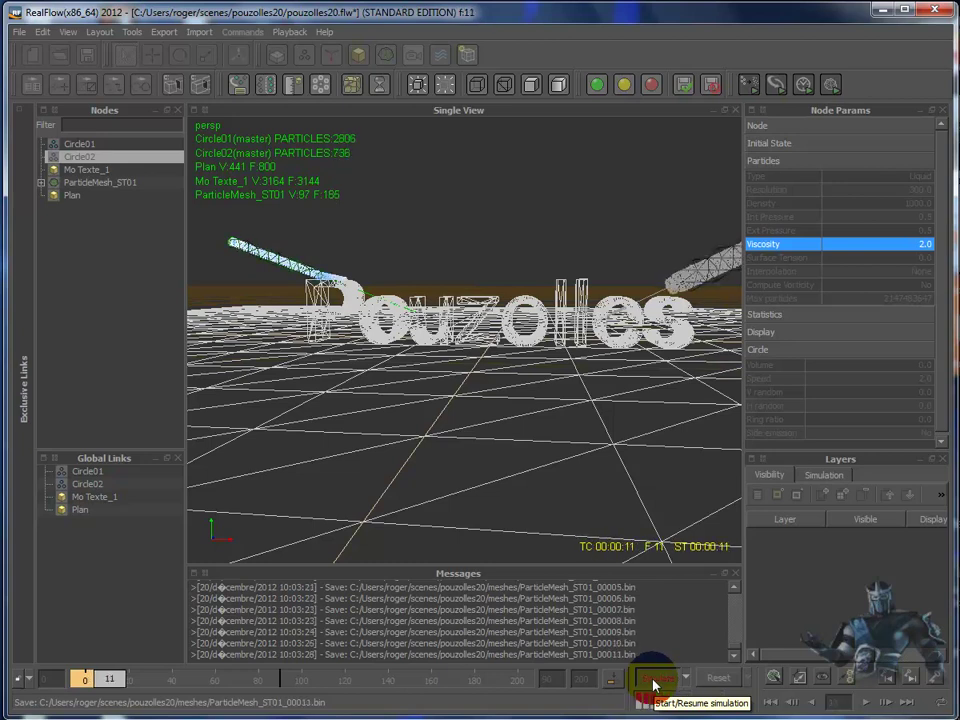
# - Let the simulation run while both emitters spray and ParticleMesh frames export
pyautogui.moveTo(713, 267)
pyautogui.mouseDown()
pyautogui.moveTo(480, 333)
pyautogui.moveTo(328, 233)
pyautogui.moveTo(385, 285)
pyautogui.moveTo(686, 285)
pyautogui.moveTo(643, 274)
pyautogui.moveTo(426, 295)
pyautogui.moveTo(279, 285)
pyautogui.moveTo(256, 250)
pyautogui.moveTo(463, 290)
pyautogui.moveTo(622, 290)
pyautogui.moveTo(636, 325)
pyautogui.moveTo(561, 288)
pyautogui.moveTo(407, 286)
pyautogui.moveTo(348, 298)
pyautogui.moveTo(236, 249)
pyautogui.moveTo(381, 279)
pyautogui.moveTo(557, 290)
pyautogui.moveTo(553, 279)
pyautogui.mouseUp()
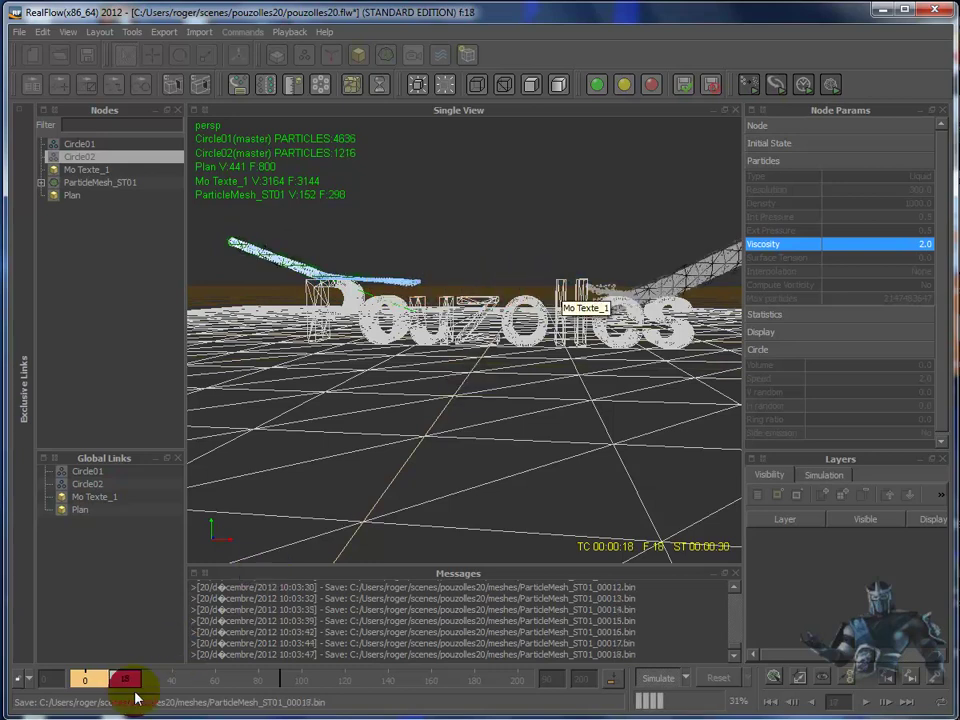
pyautogui.click(558, 681)
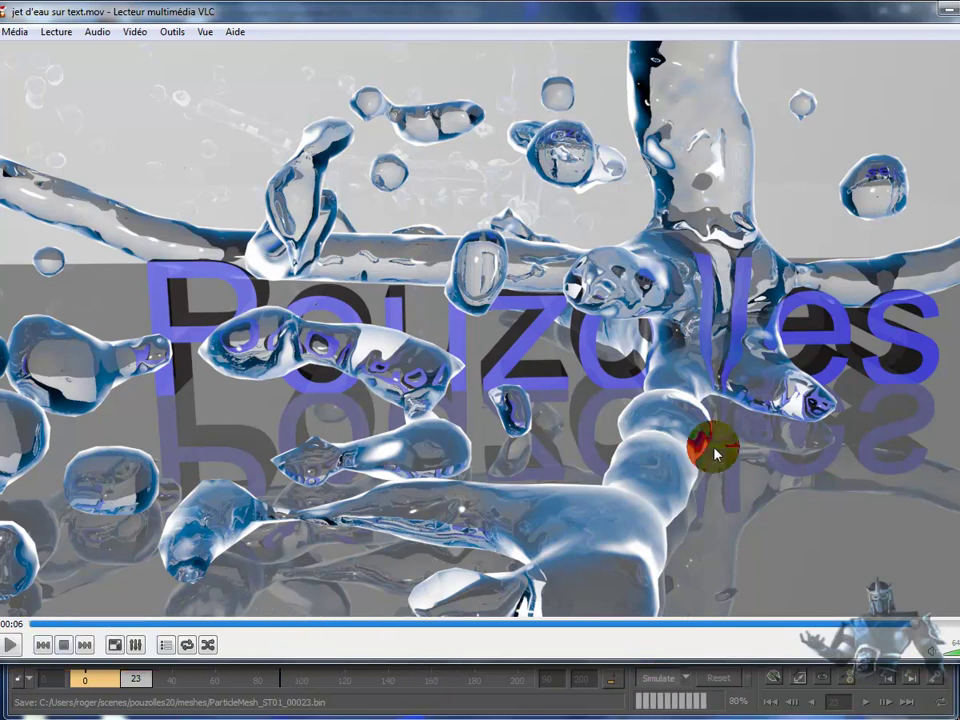
# - Close the VLC window playing 'jet d'eau sur text.mov'
pyautogui.click(950, 12)
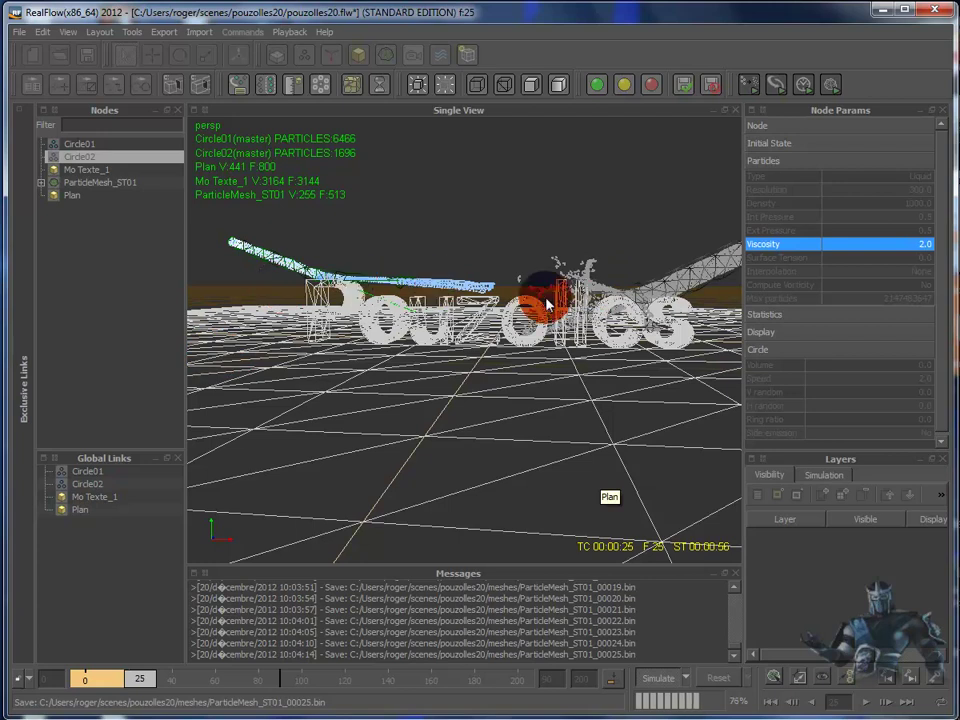
# - Stop the RealFlow simulation and confirm resetting all simulation data to frame 0
pyautogui.moveTo(556, 399); pyautogui.dragTo(545, 359)
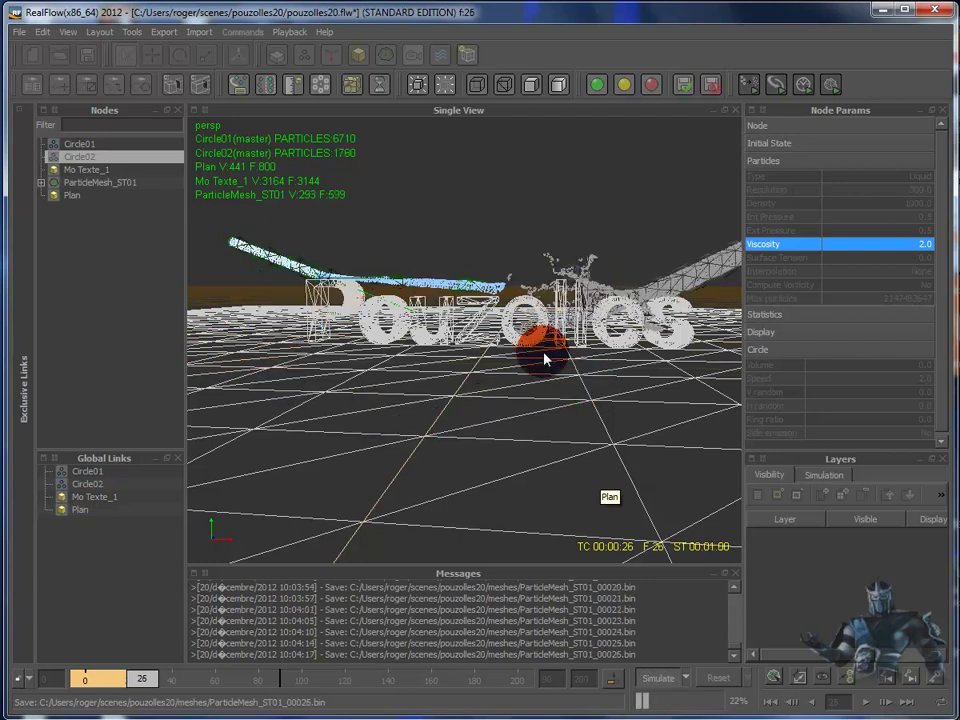
pyautogui.click(662, 680)
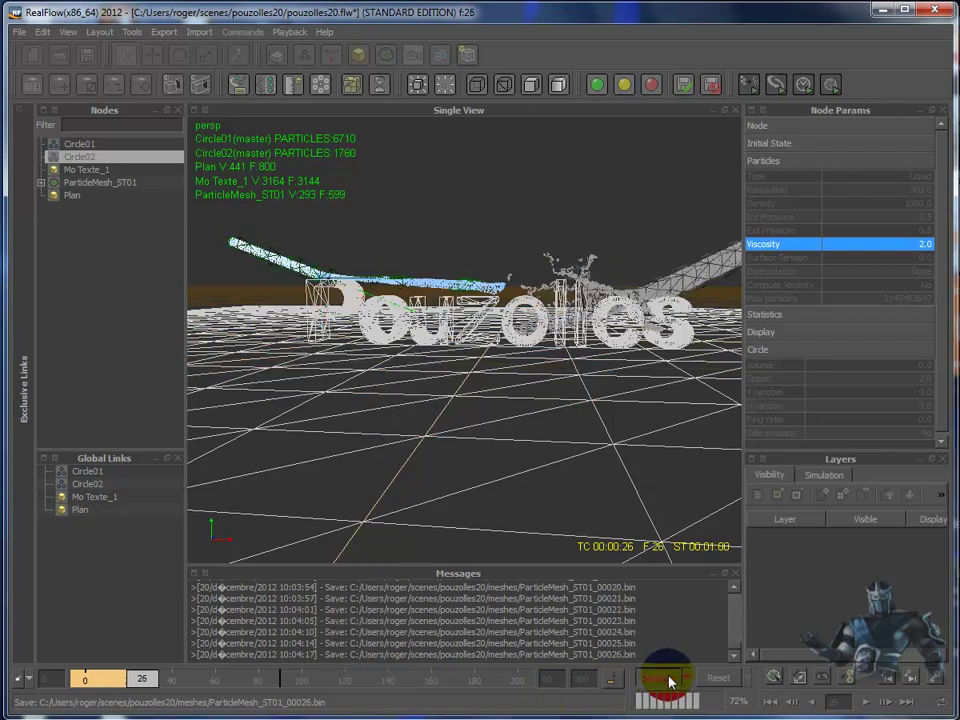
pyautogui.click(718, 680)
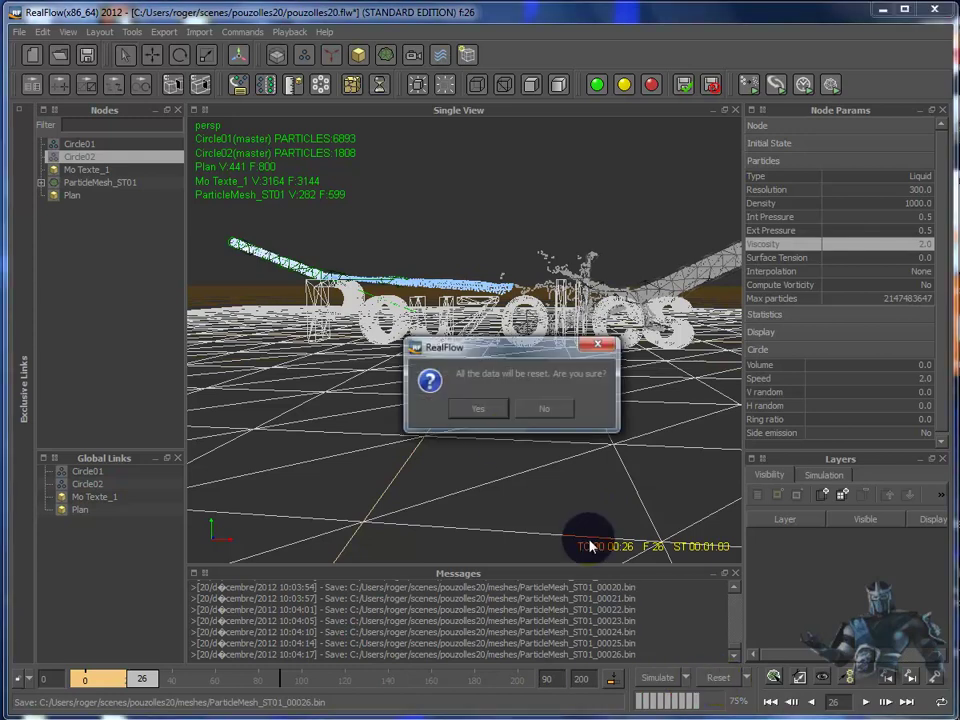
pyautogui.click(482, 411)
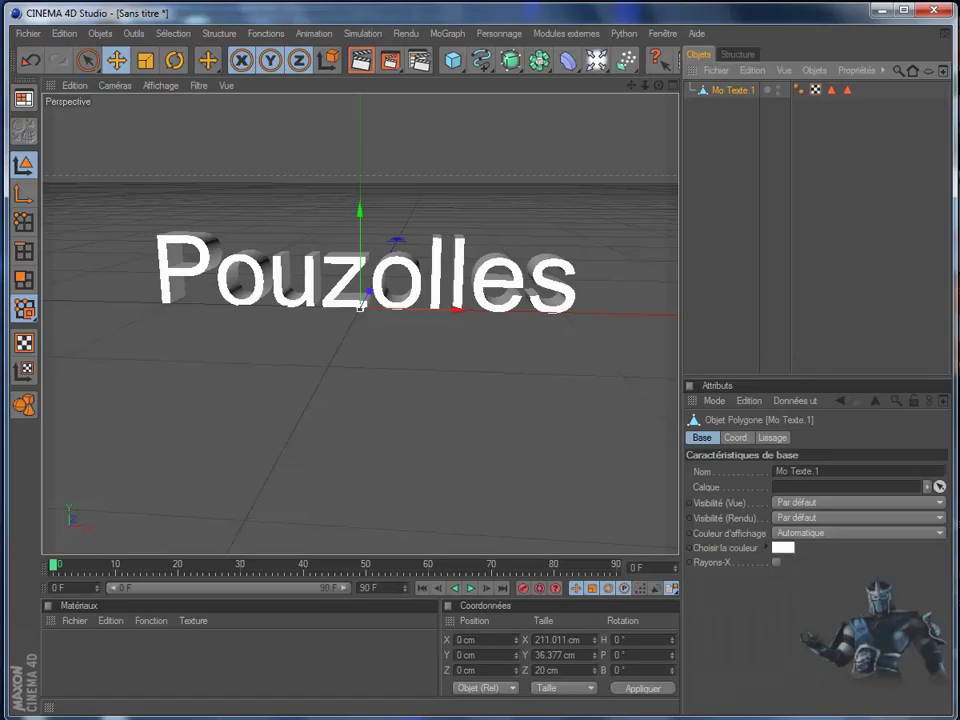
# - Add a RealFlow Mesh Importer loading the ParticleMesh_RK03 sequence from scenes/pouzolles/meshes
pyautogui.click(562, 35)
pyautogui.moveTo(575, 91)
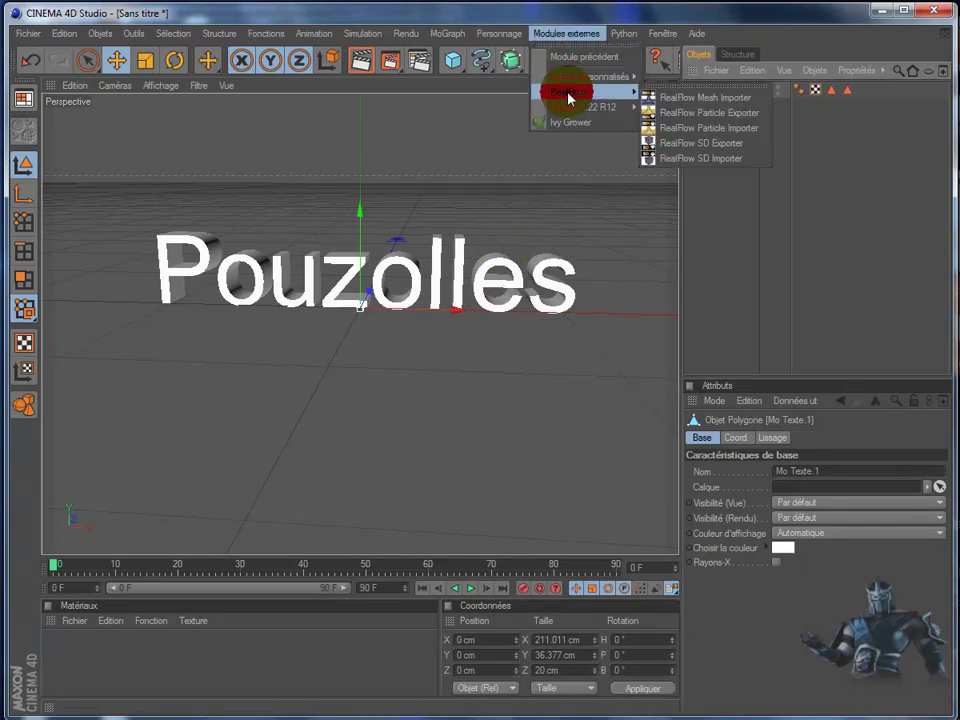
pyautogui.click(697, 98)
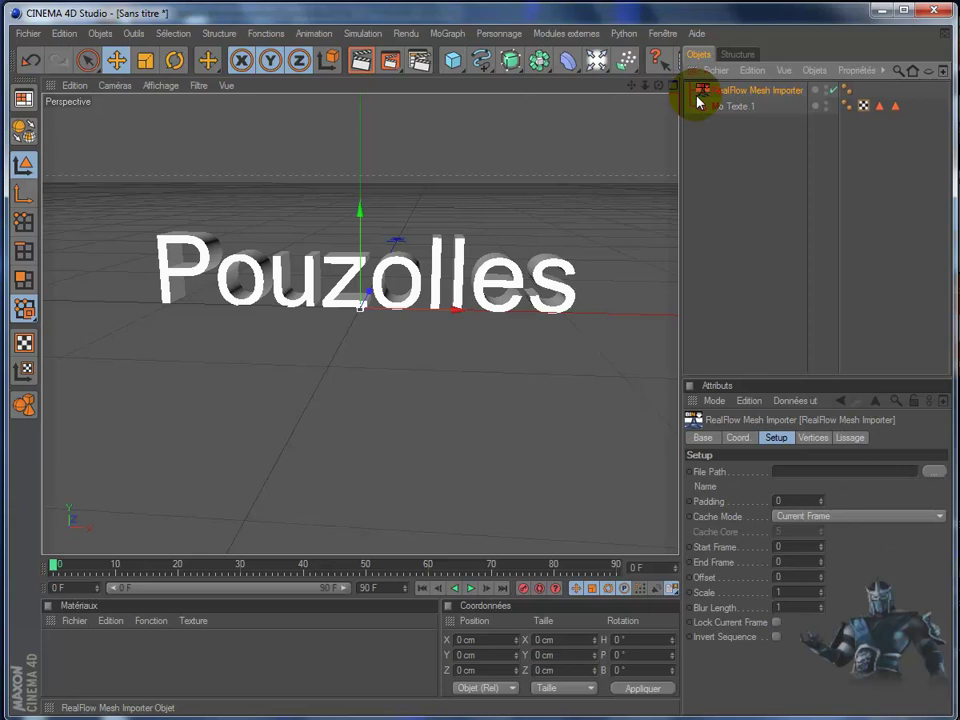
pyautogui.click(935, 473)
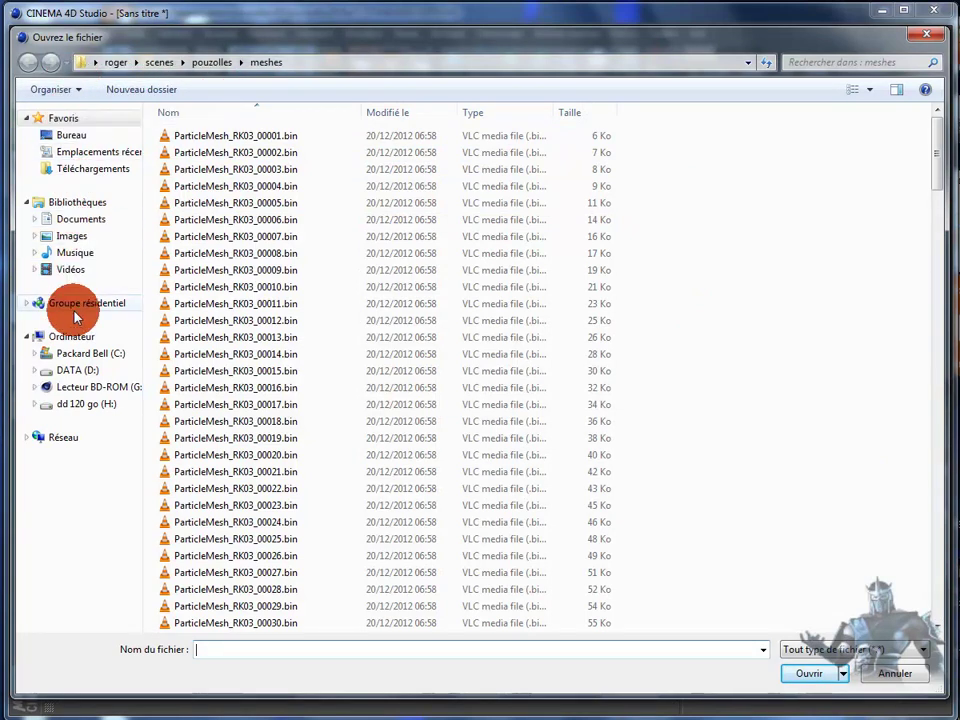
pyautogui.click(72, 355)
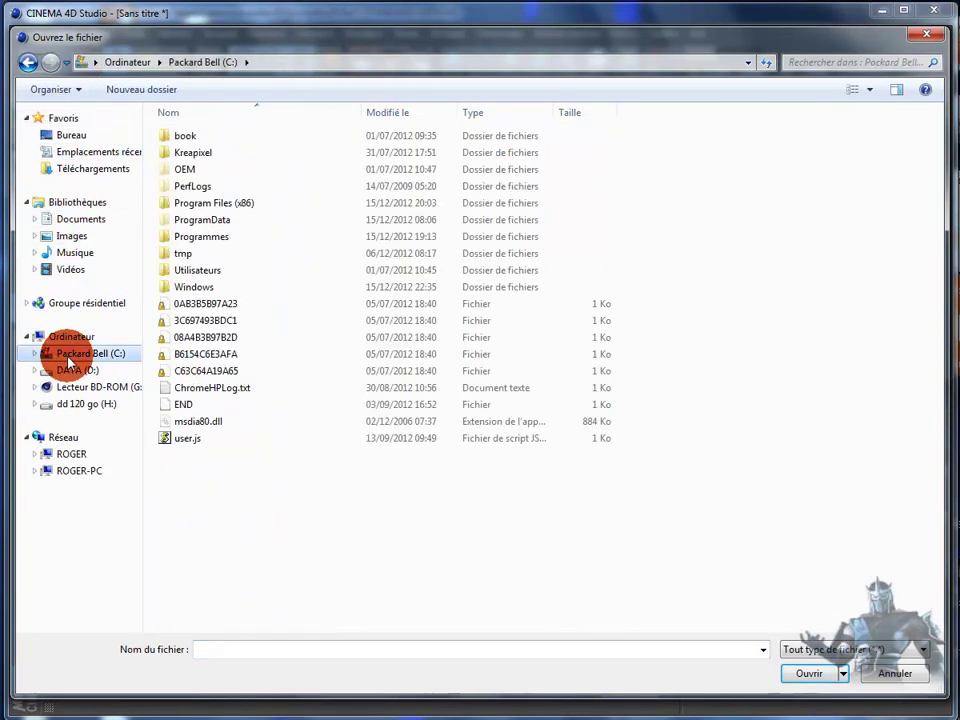
pyautogui.doubleClick(190, 272)
pyautogui.doubleClick(183, 172)
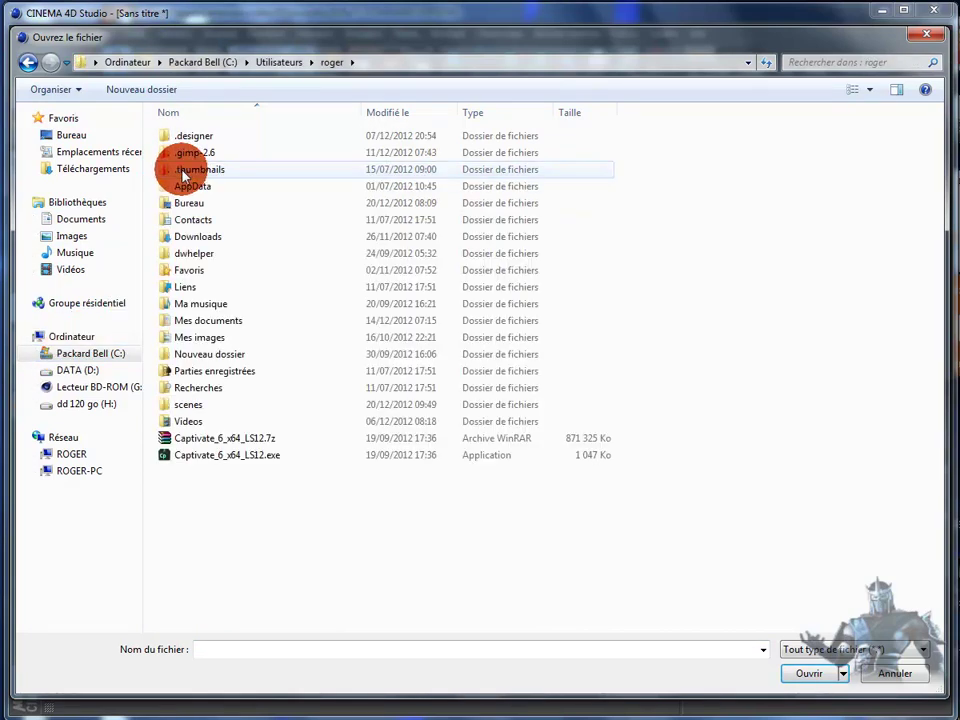
pyautogui.doubleClick(190, 404)
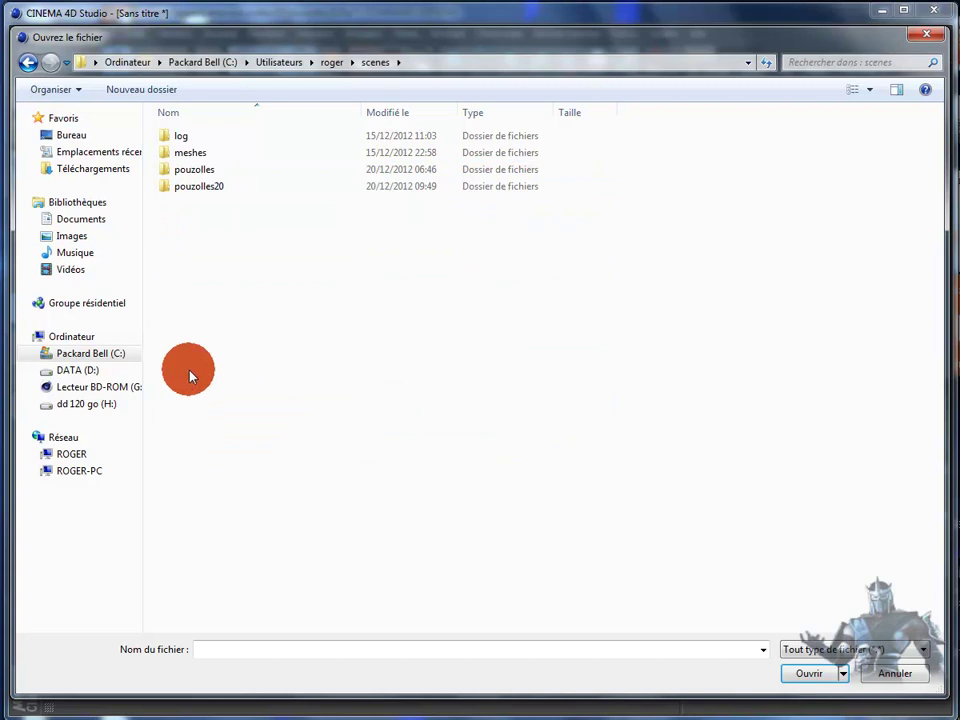
pyautogui.doubleClick(178, 172)
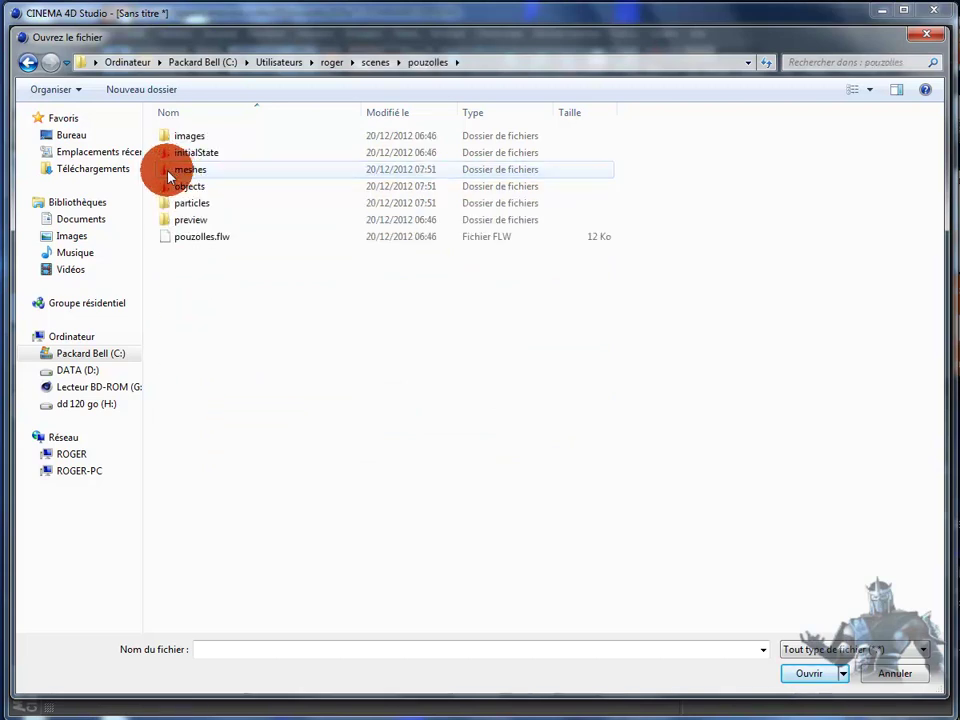
pyautogui.doubleClick(170, 172)
pyautogui.click(166, 132)
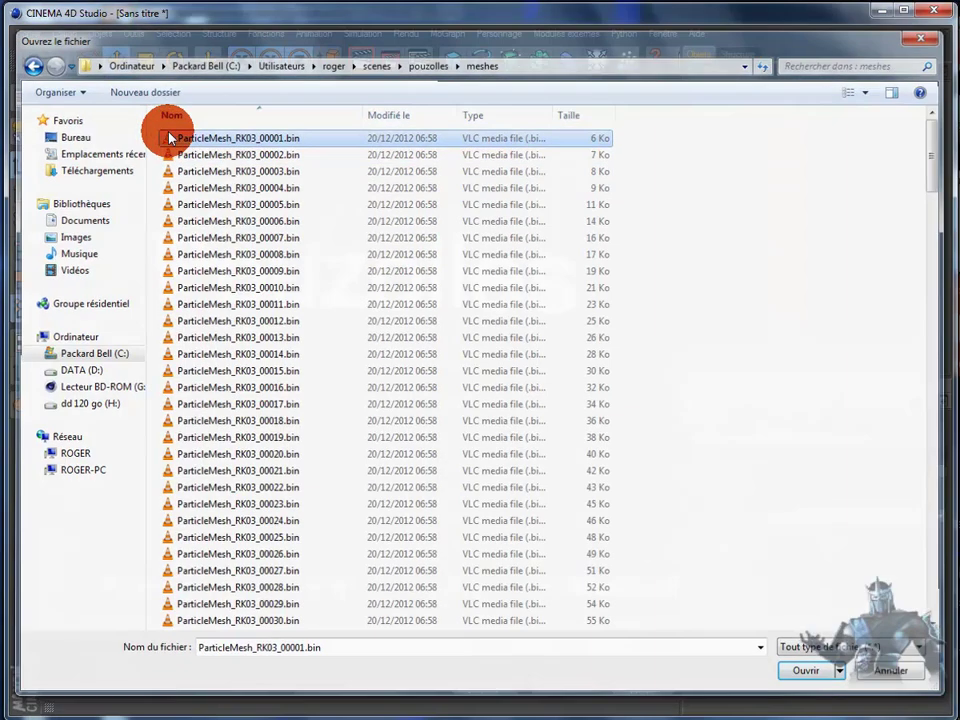
pyautogui.doubleClick(170, 138)
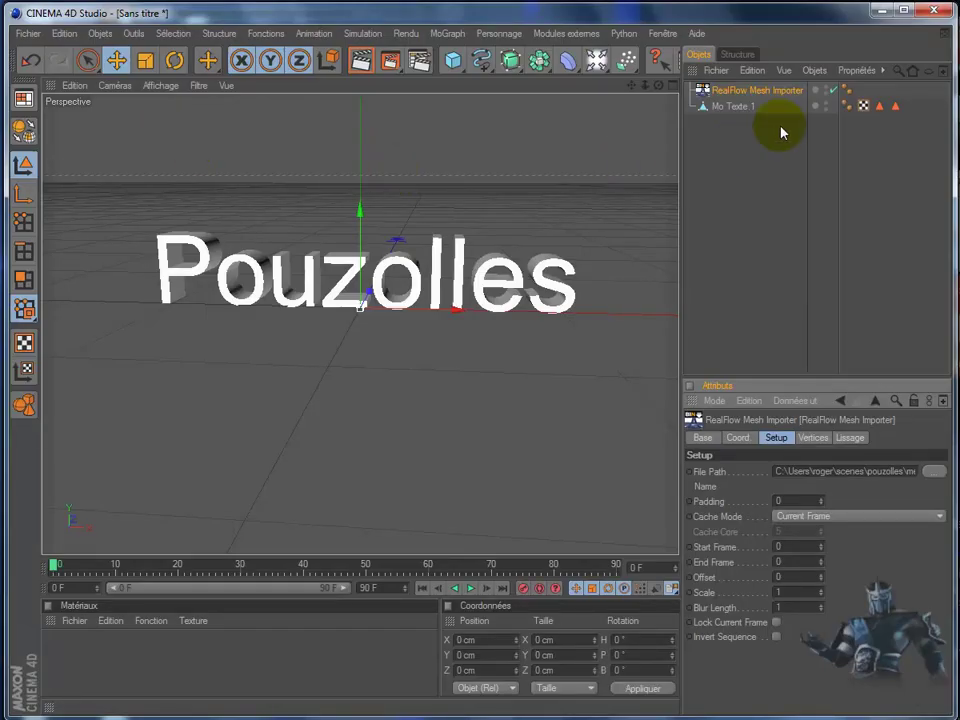
# - Stop playback, rewind to frame 0, and create a new material
pyautogui.click(472, 594)
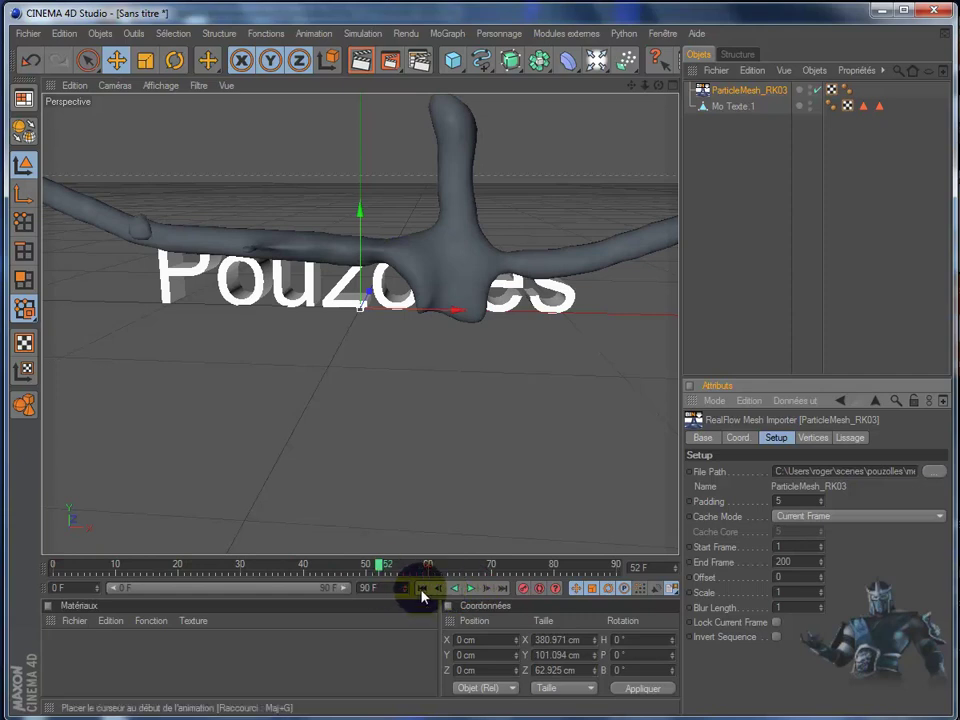
pyautogui.click(422, 588)
pyautogui.doubleClick(66, 660)
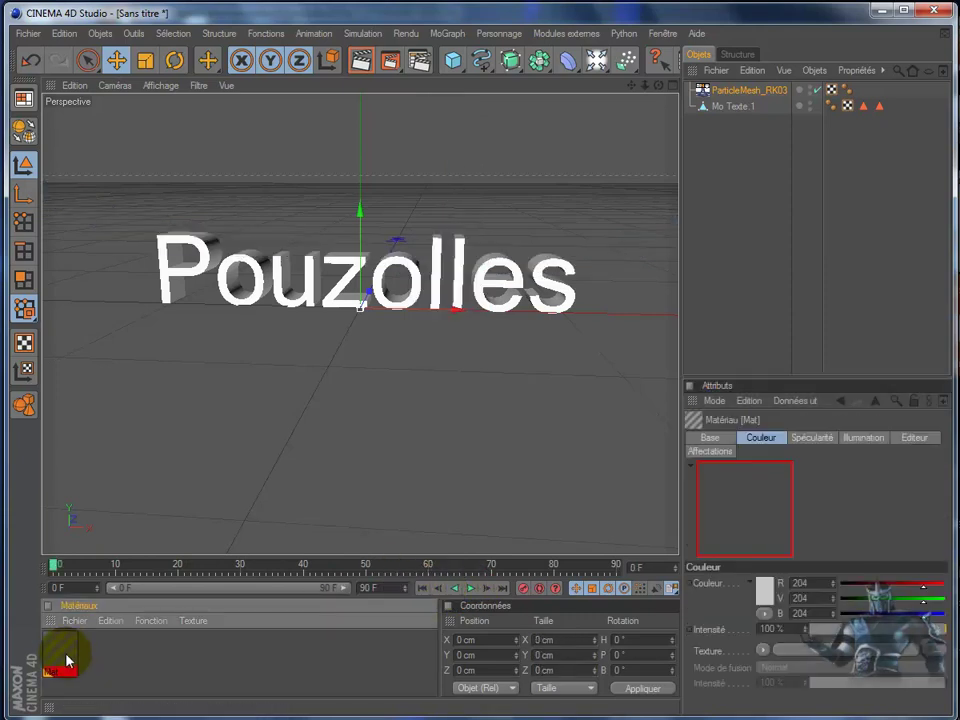
# - Make Mat bright blue with 50% transparency and apply it to the Pouzolles text
pyautogui.doubleClick(62, 656)
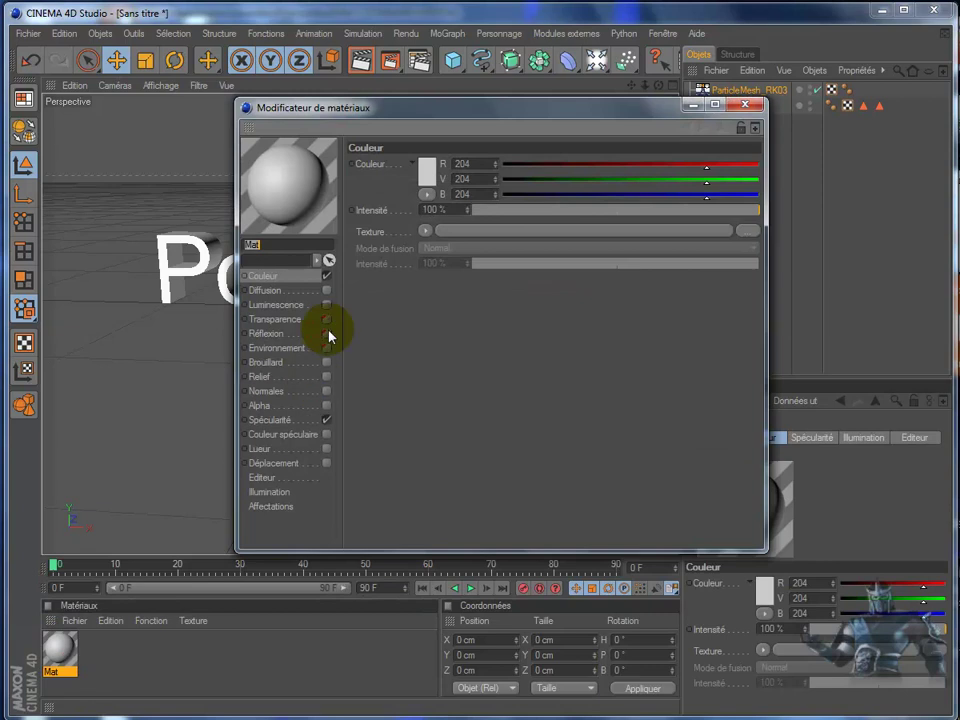
pyautogui.click(428, 172)
pyautogui.click(487, 112)
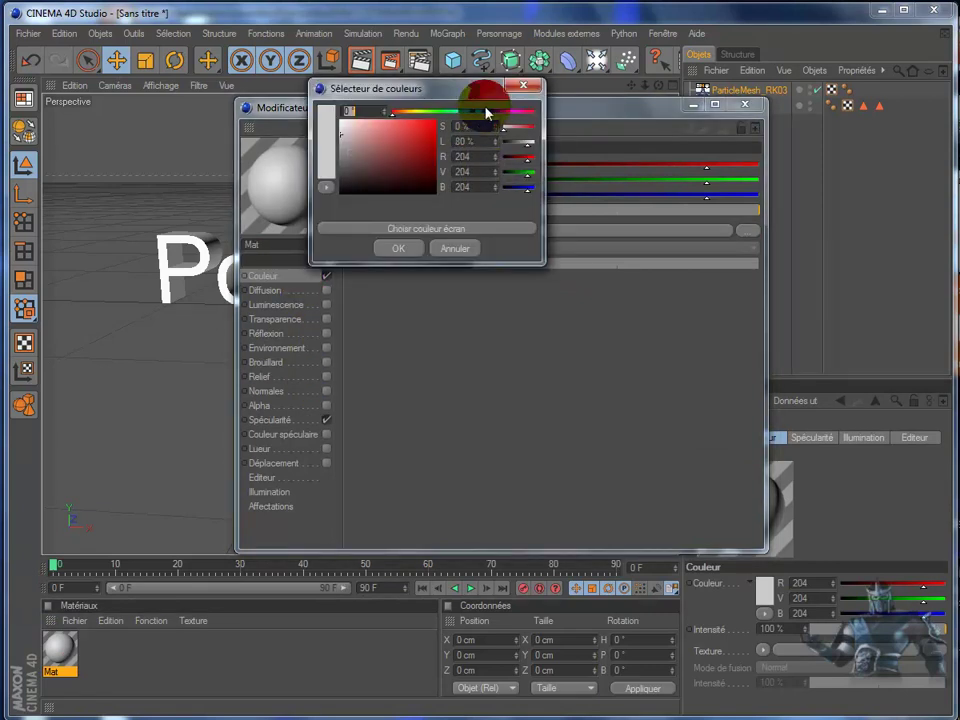
pyautogui.click(430, 125)
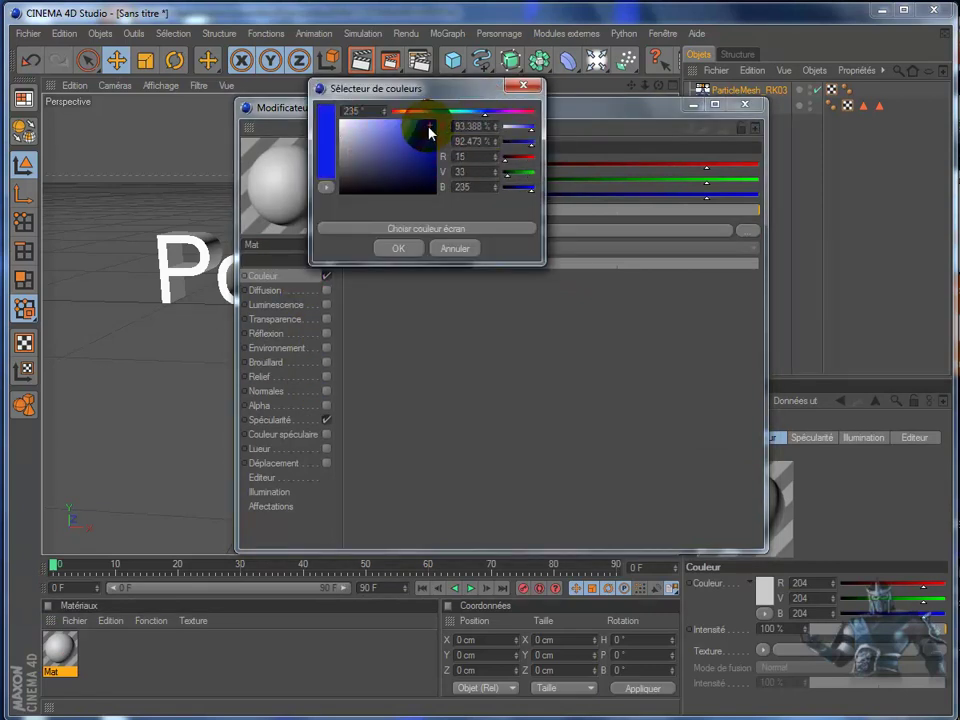
pyautogui.click(400, 249)
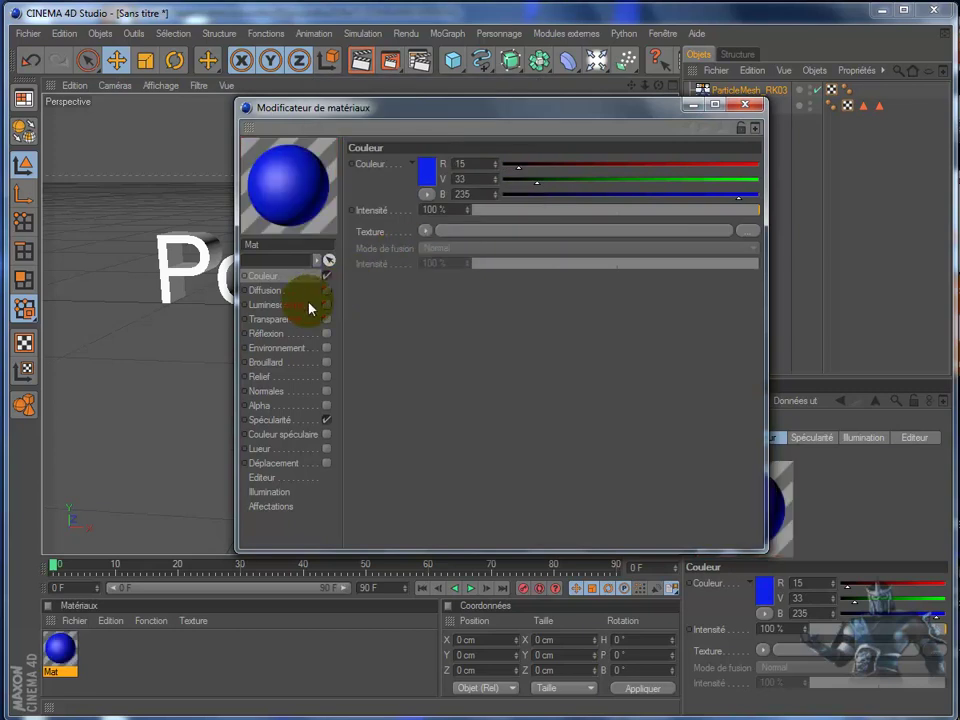
pyautogui.click(326, 319)
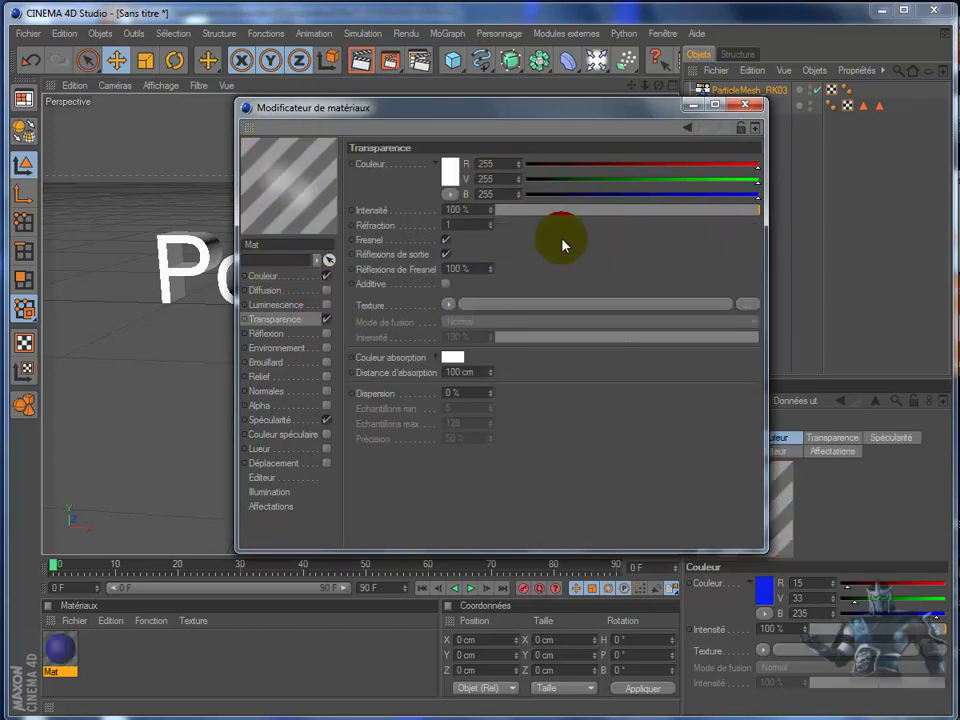
pyautogui.moveTo(620, 211); pyautogui.dragTo(630, 212)
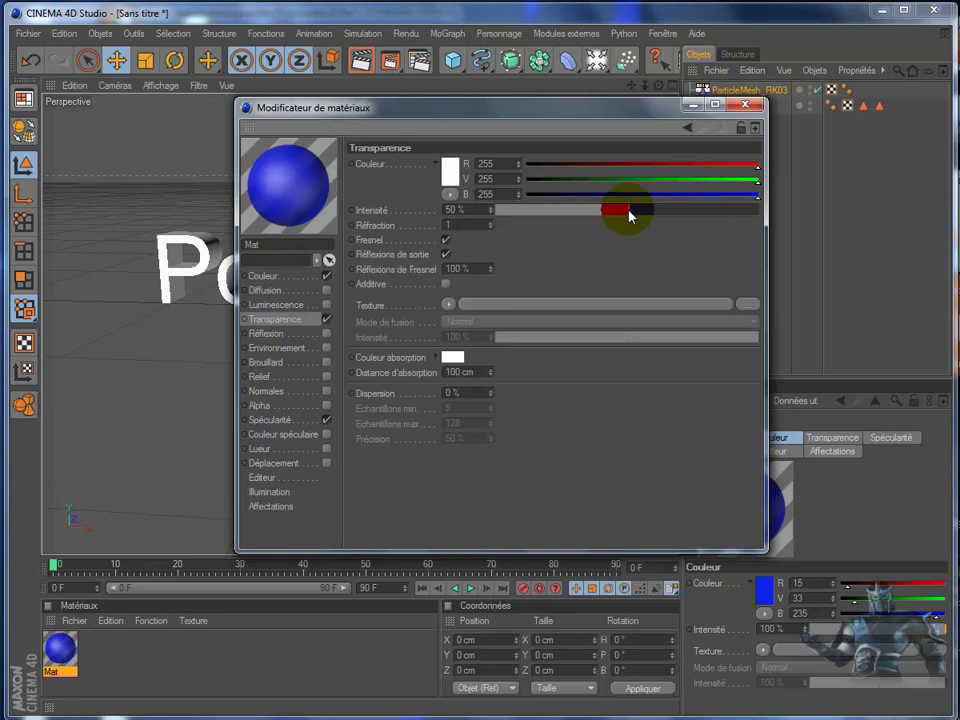
pyautogui.click(742, 105)
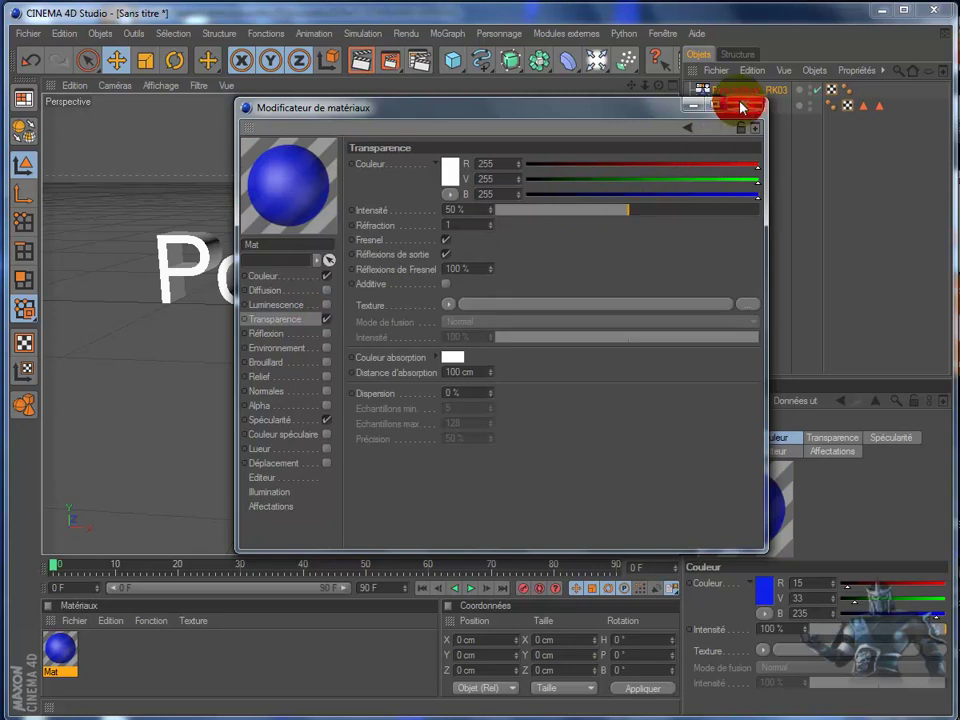
pyautogui.moveTo(566, 114); pyautogui.dragTo(712, 284)
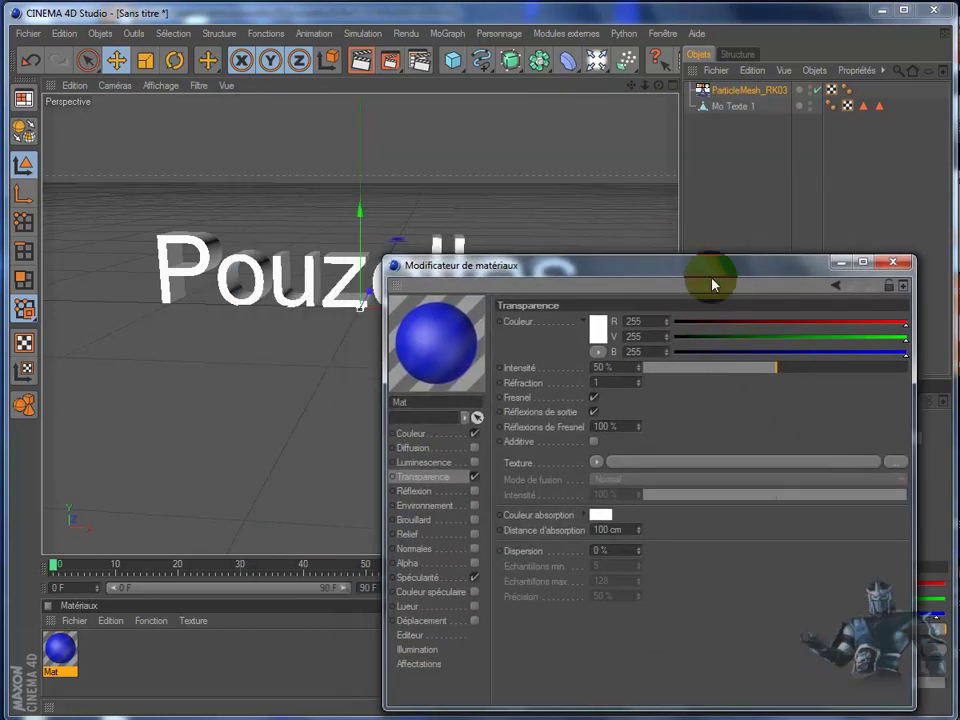
pyautogui.moveTo(62, 652)
pyautogui.mouseDown()
pyautogui.moveTo(270, 290)
pyautogui.moveTo(264, 274)
pyautogui.mouseUp()
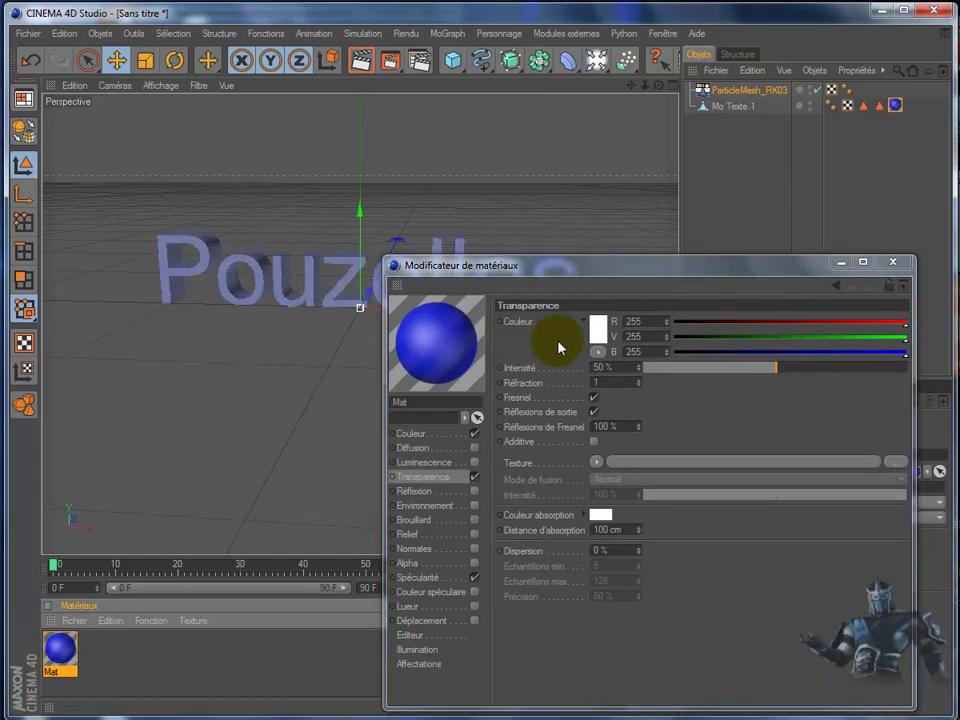
# - Create Mat.1 with a near-black colour and 50% transparency
pyautogui.doubleClick(113, 666)
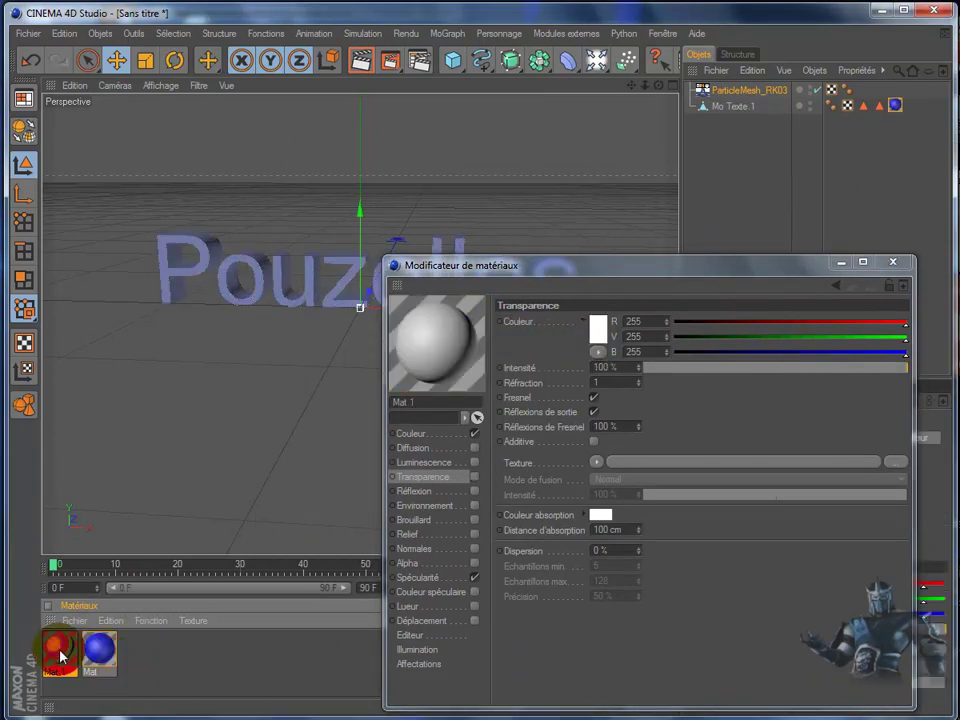
pyautogui.click(423, 436)
pyautogui.click(595, 330)
pyautogui.click(489, 343)
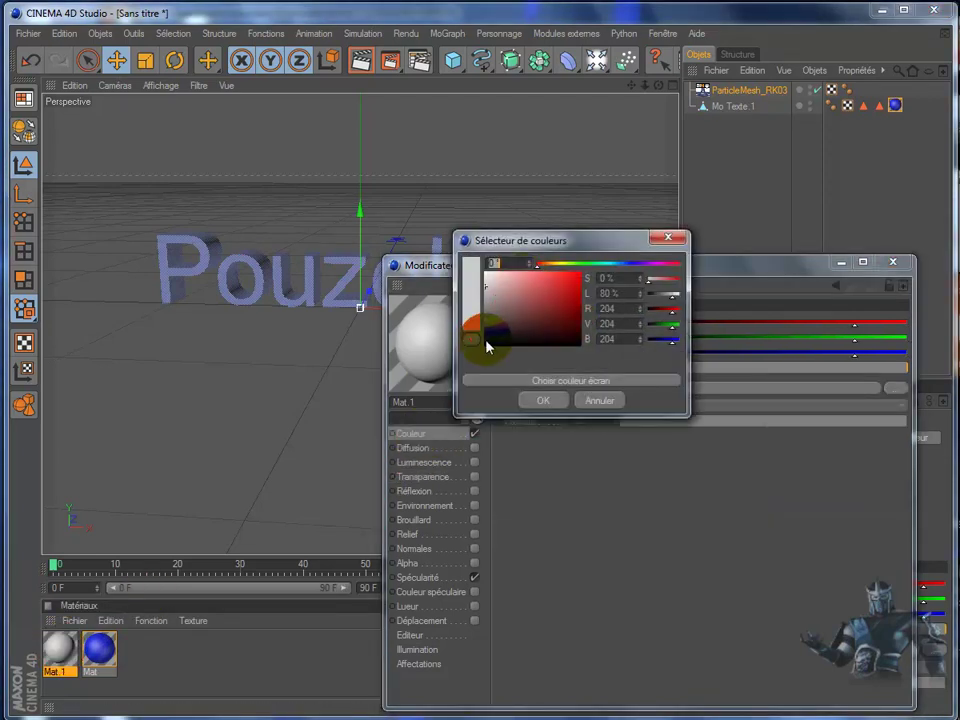
pyautogui.click(533, 400)
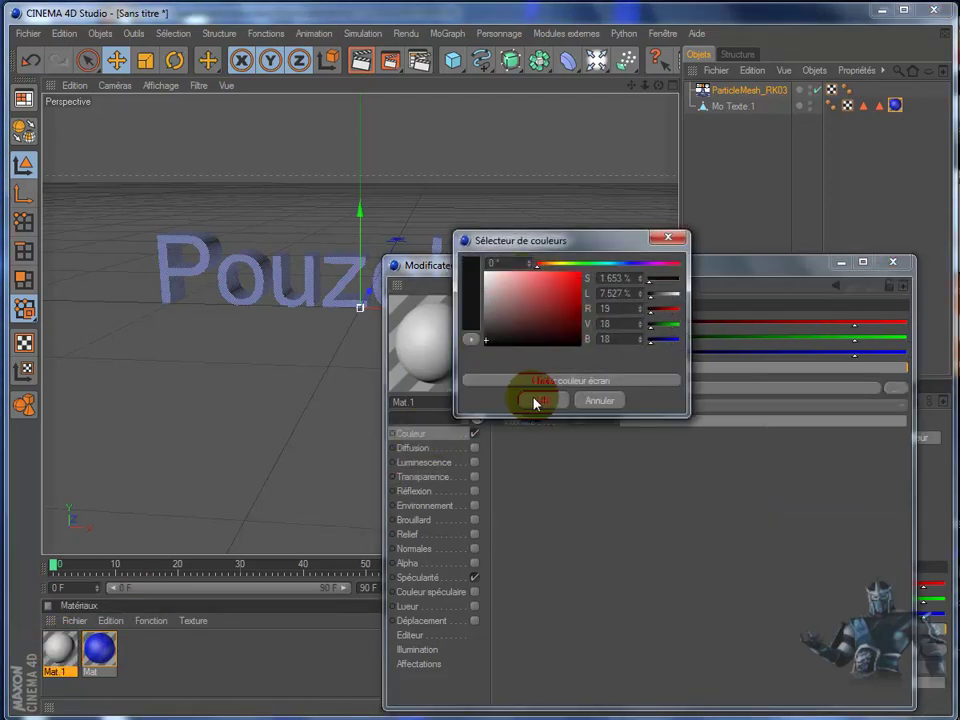
pyautogui.click(431, 478)
pyautogui.click(476, 478)
pyautogui.moveTo(750, 379); pyautogui.dragTo(777, 377)
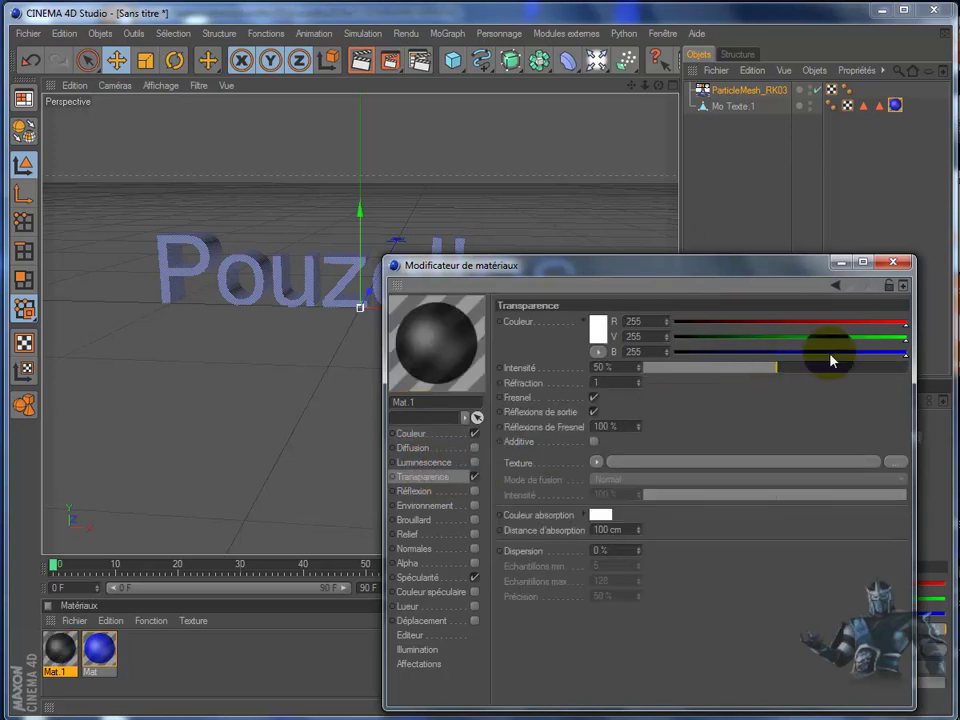
# - Apply Mat.1 to the Pouzolles text and reorder its material tags
pyautogui.click(899, 264)
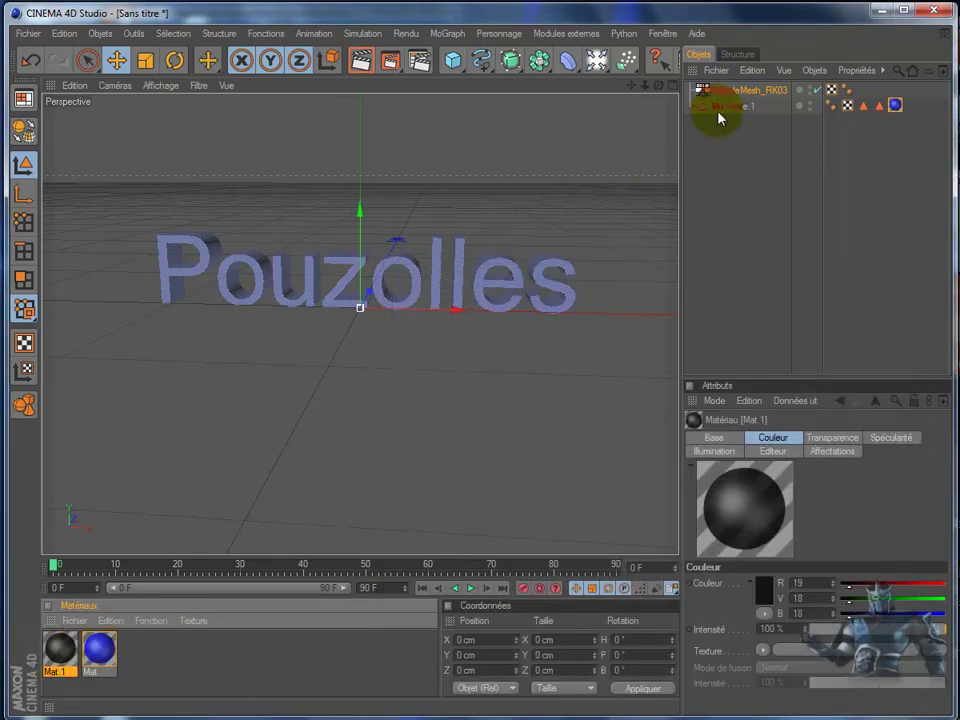
pyautogui.moveTo(693, 419); pyautogui.dragTo(729, 107)
pyautogui.click(899, 106)
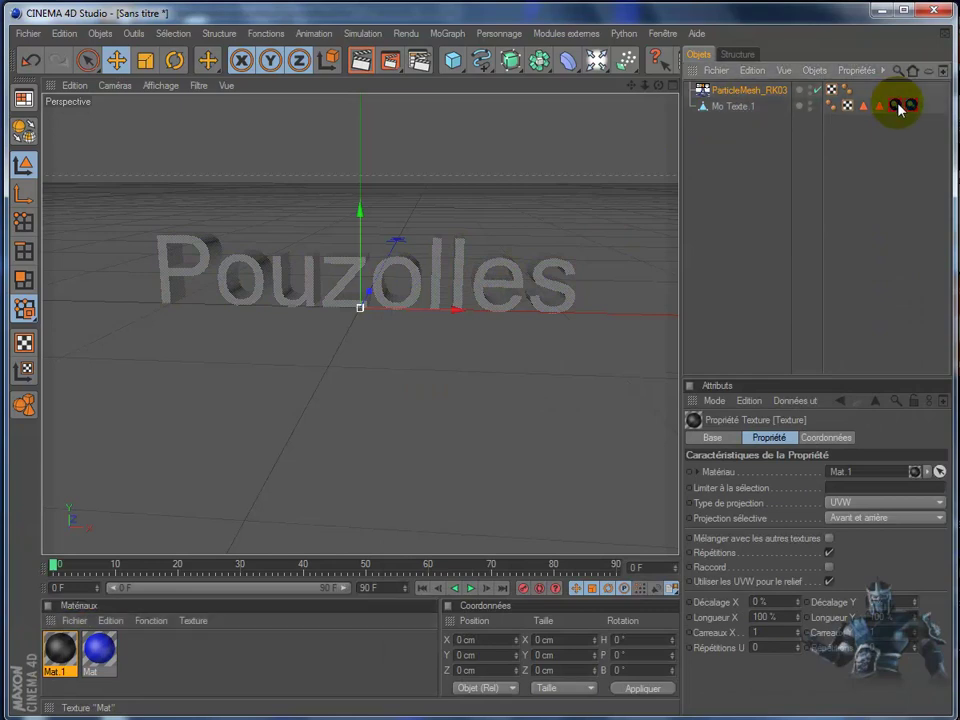
pyautogui.moveTo(899, 108)
pyautogui.mouseDown()
pyautogui.moveTo(927, 109)
pyautogui.moveTo(840, 494)
pyautogui.mouseUp()
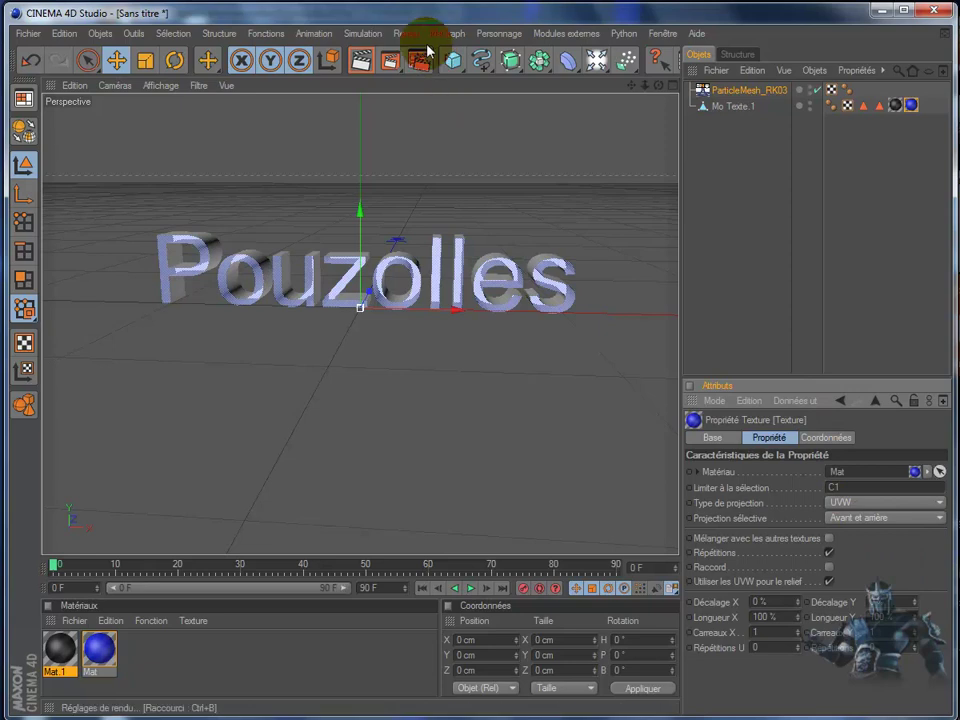
pyautogui.click(363, 64)
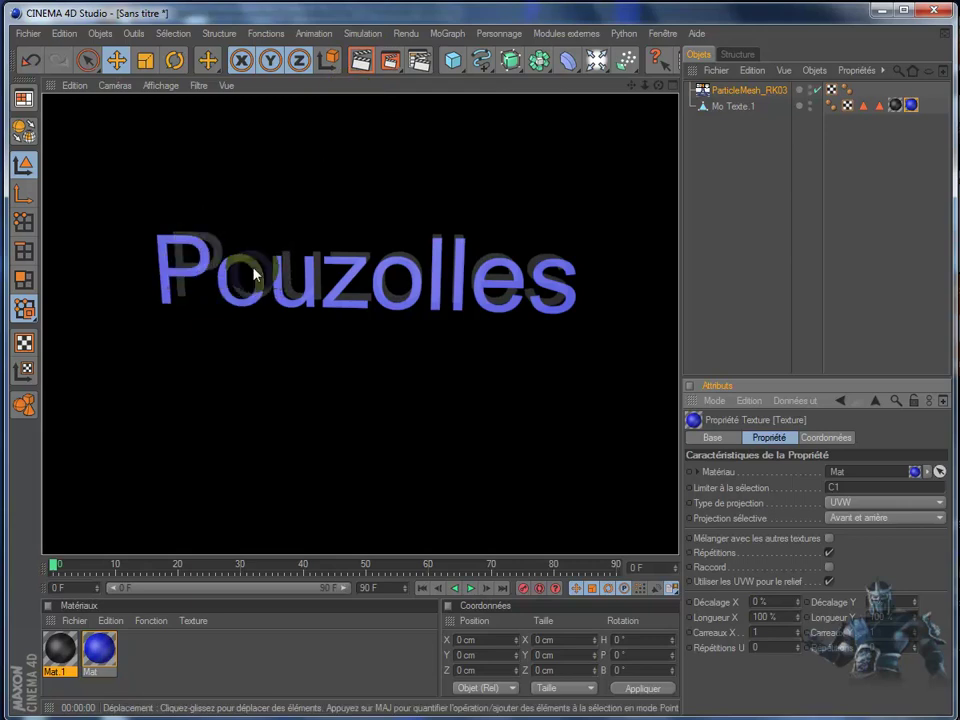
pyautogui.click(211, 664)
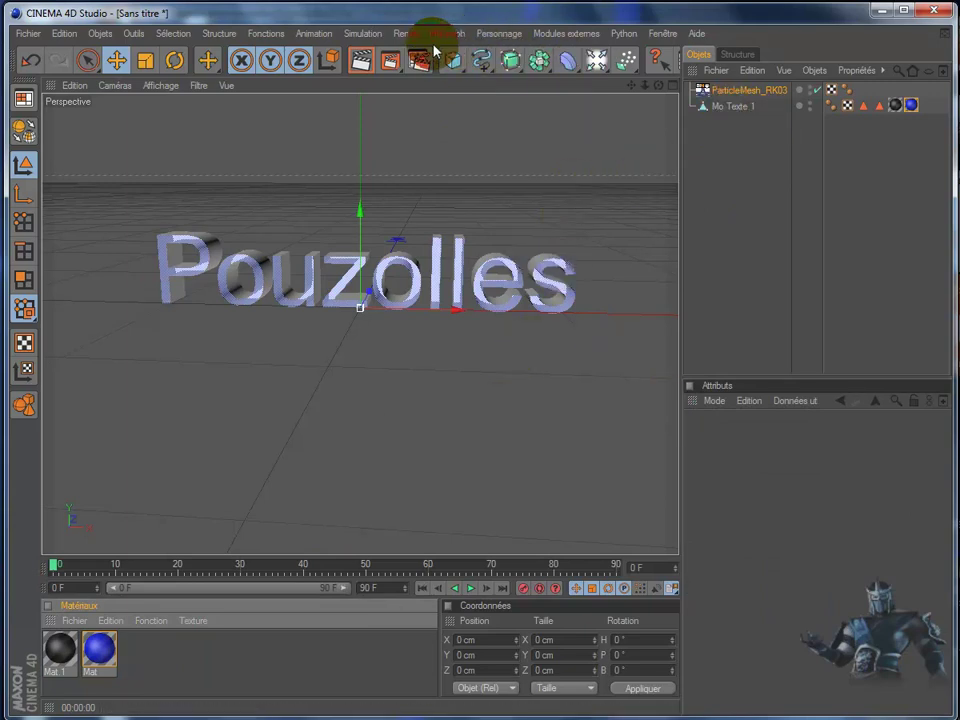
pyautogui.click(463, 70)
# - Add a Floor object to the scene, then delete it
pyautogui.moveTo(468, 72)
pyautogui.mouseDown()
pyautogui.moveTo(614, 112)
pyautogui.moveTo(615, 17)
pyautogui.mouseUp()
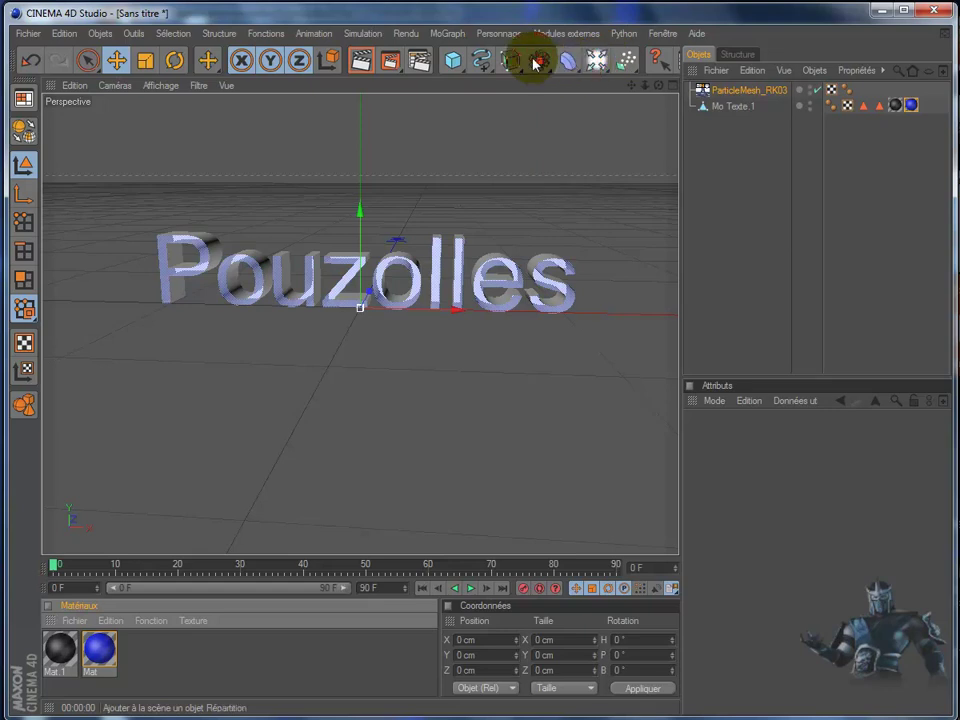
pyautogui.moveTo(596, 65); pyautogui.dragTo(757, 195)
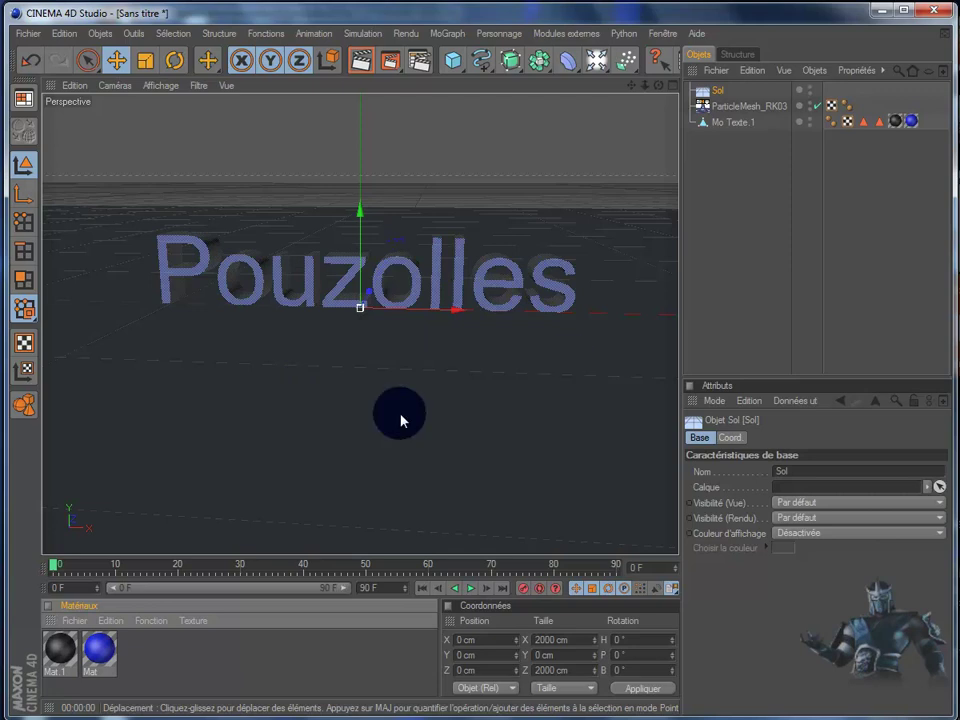
pyautogui.click(727, 92)
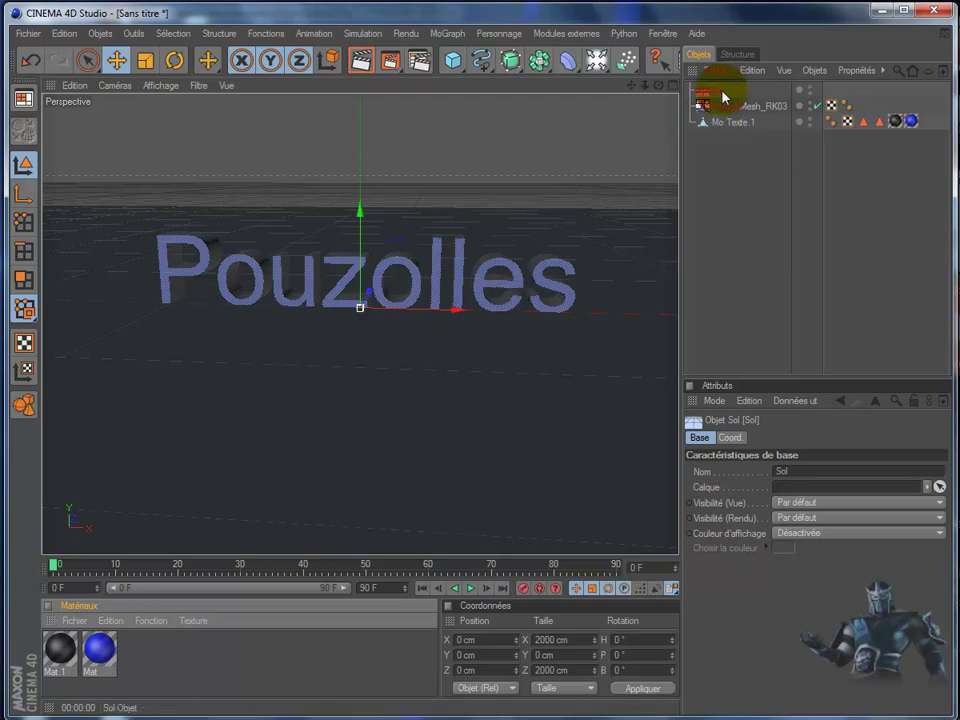
pyautogui.press('Delete')
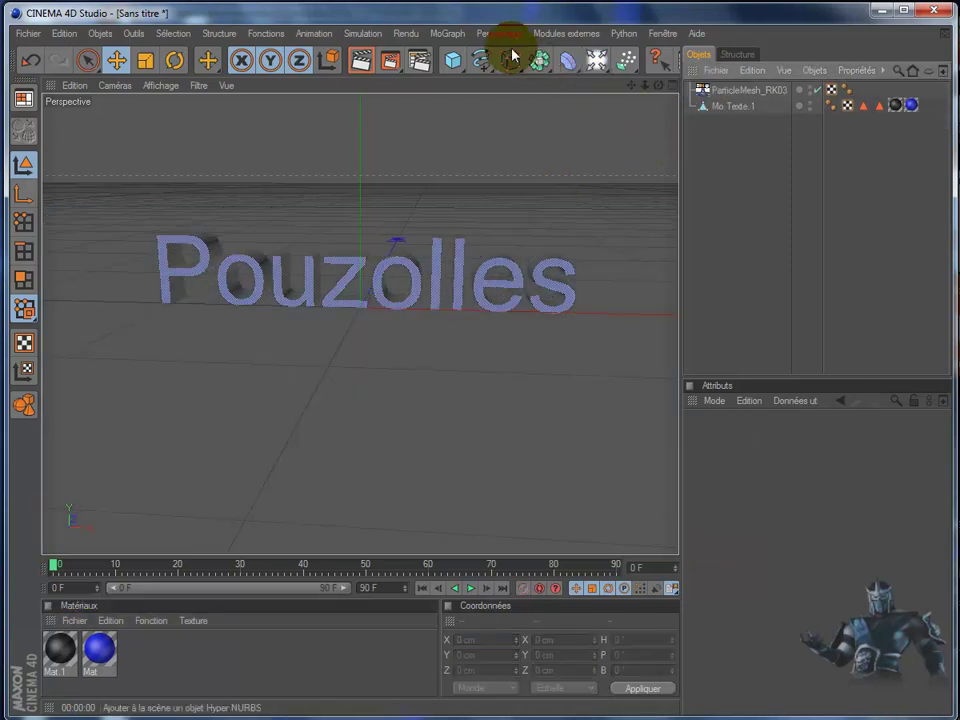
# - Add a Plan primitive sized 1000 cm in Largeur and Hauteur
pyautogui.click(457, 62)
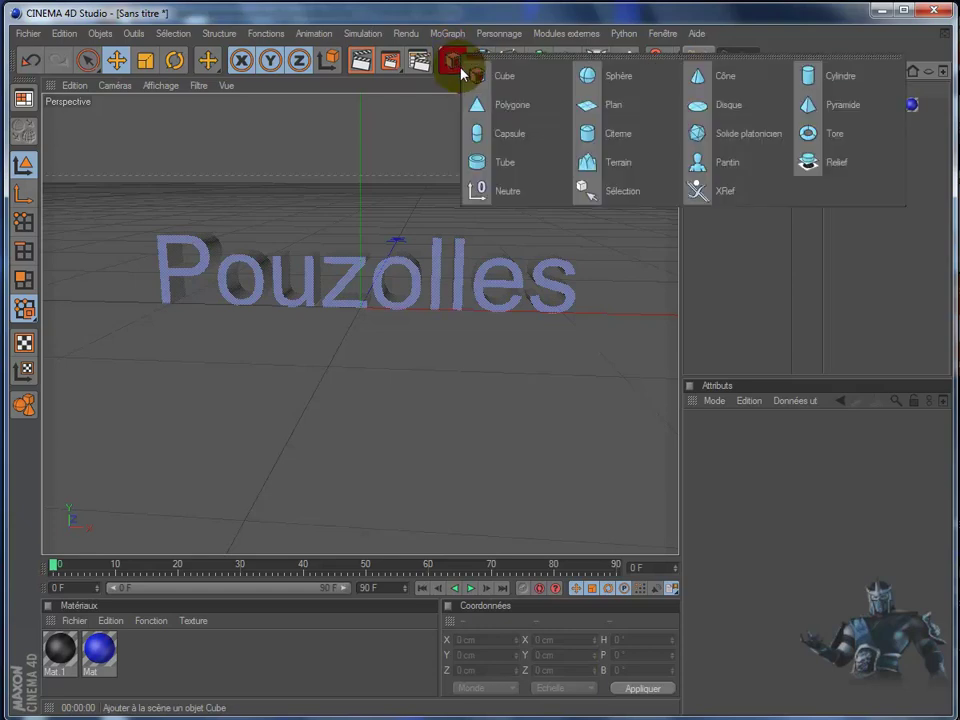
pyautogui.click(614, 107)
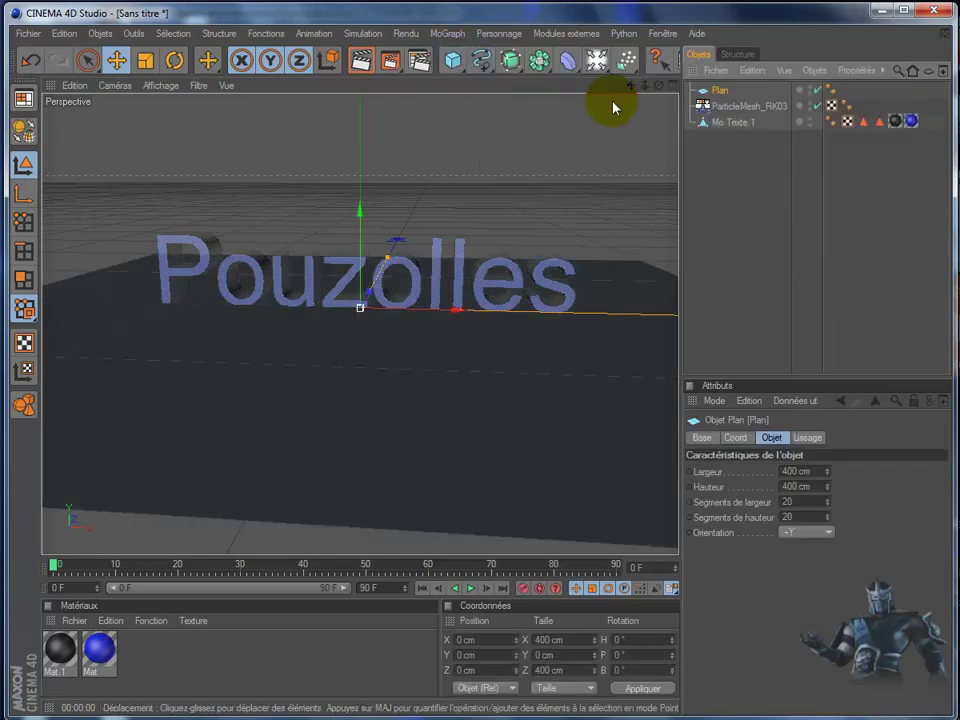
pyautogui.click(789, 472)
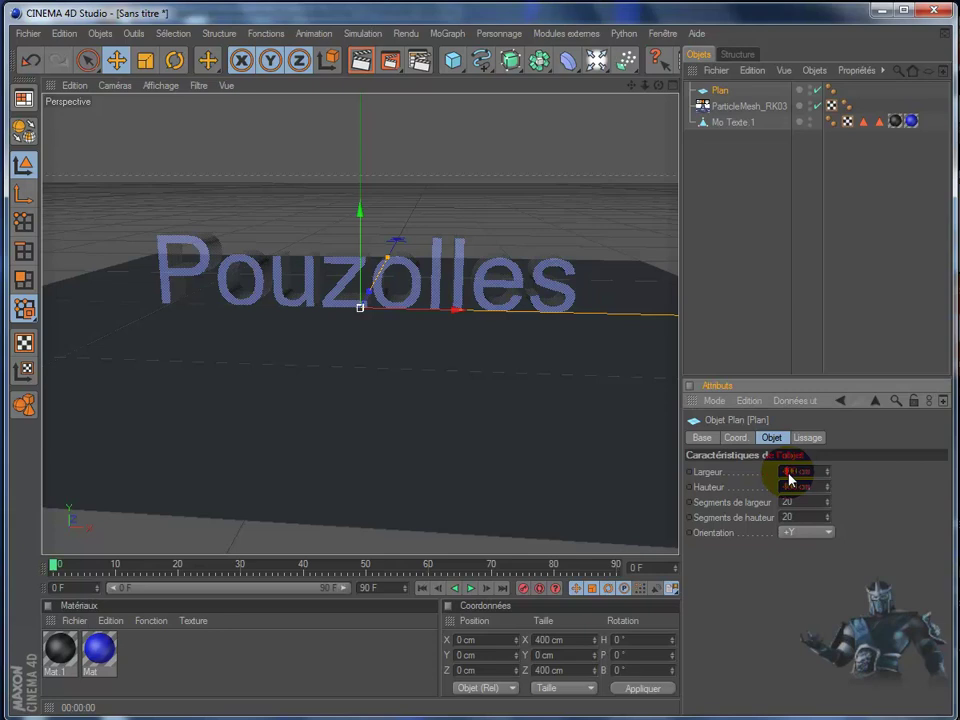
pyautogui.write('3000')
pyautogui.click(787, 488)
pyautogui.write('1000')
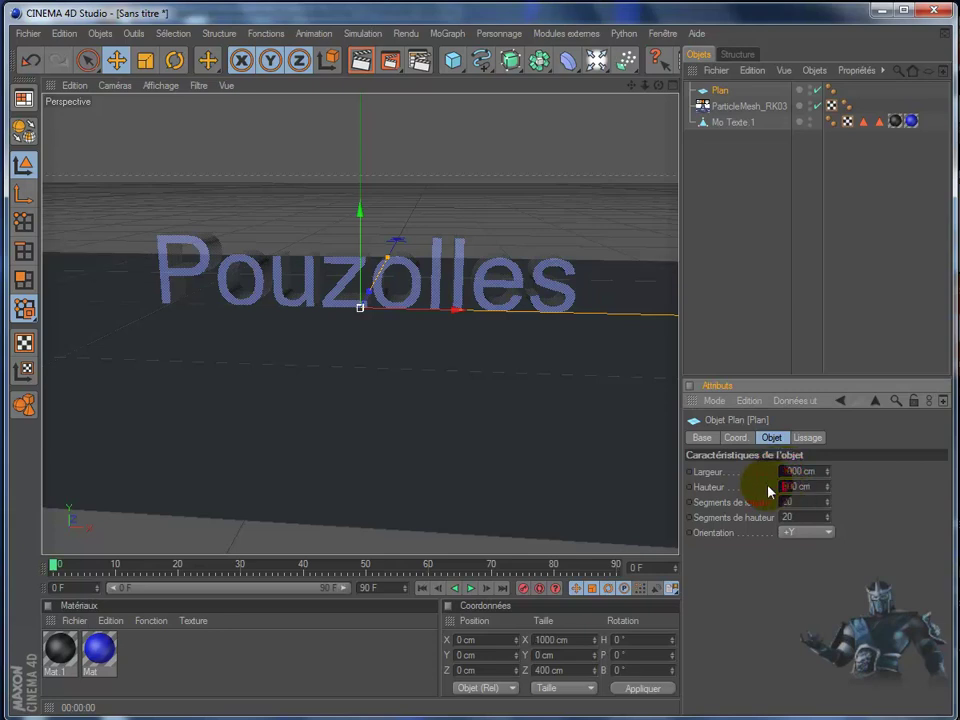
pyautogui.press('Return')
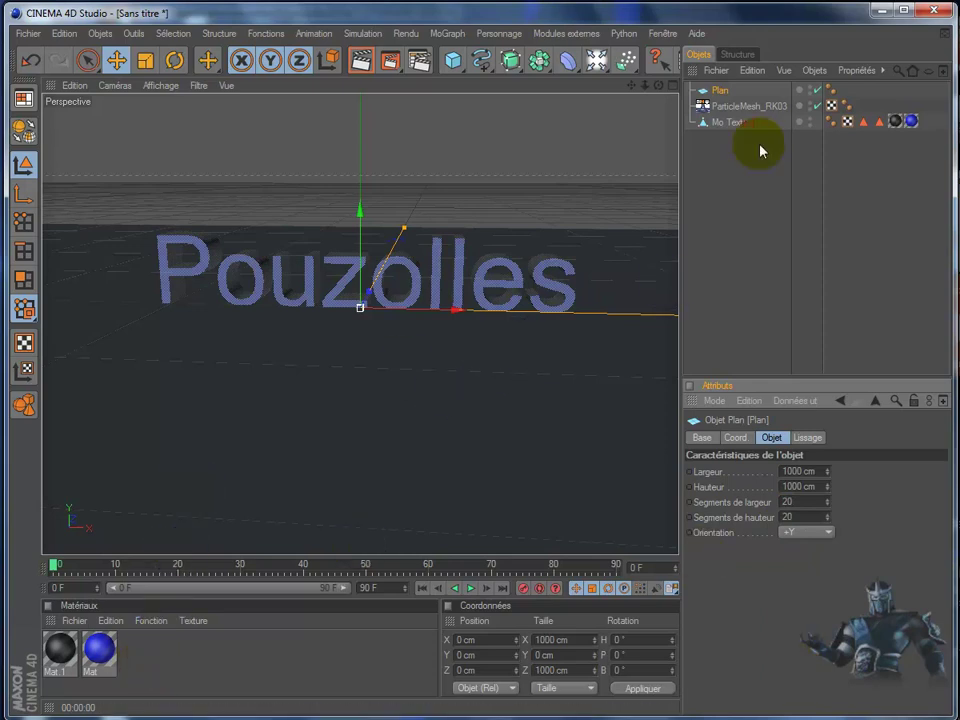
# - Duplicate the plane, orient the copy to +Z, and move it behind the text
pyautogui.click(727, 92)
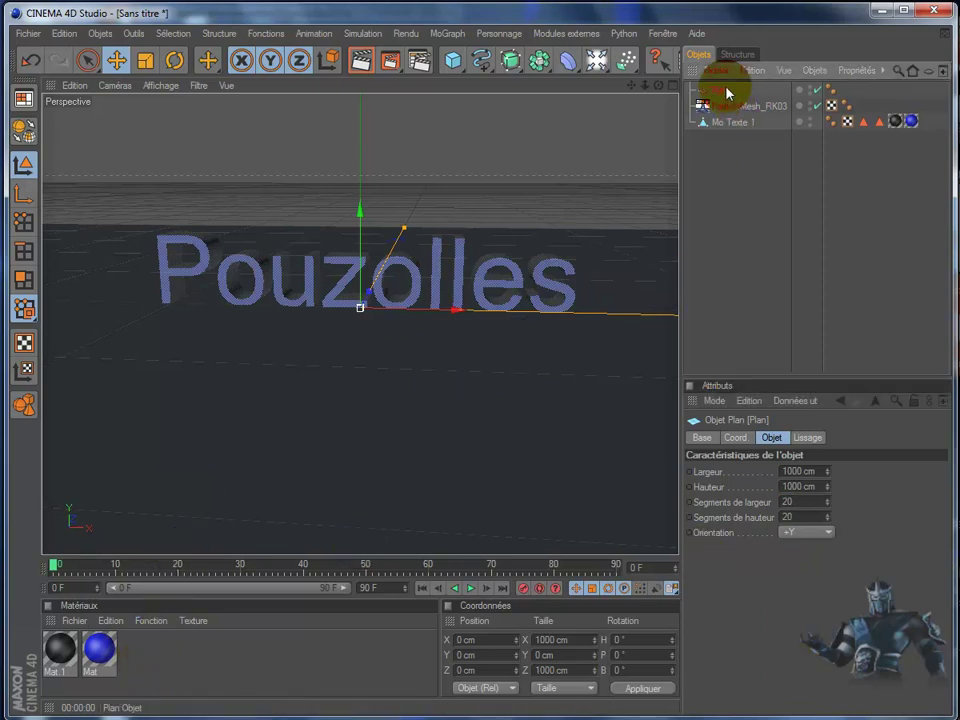
pyautogui.hotkey('ctrl', 'c')
pyautogui.hotkey('ctrl', 'v')
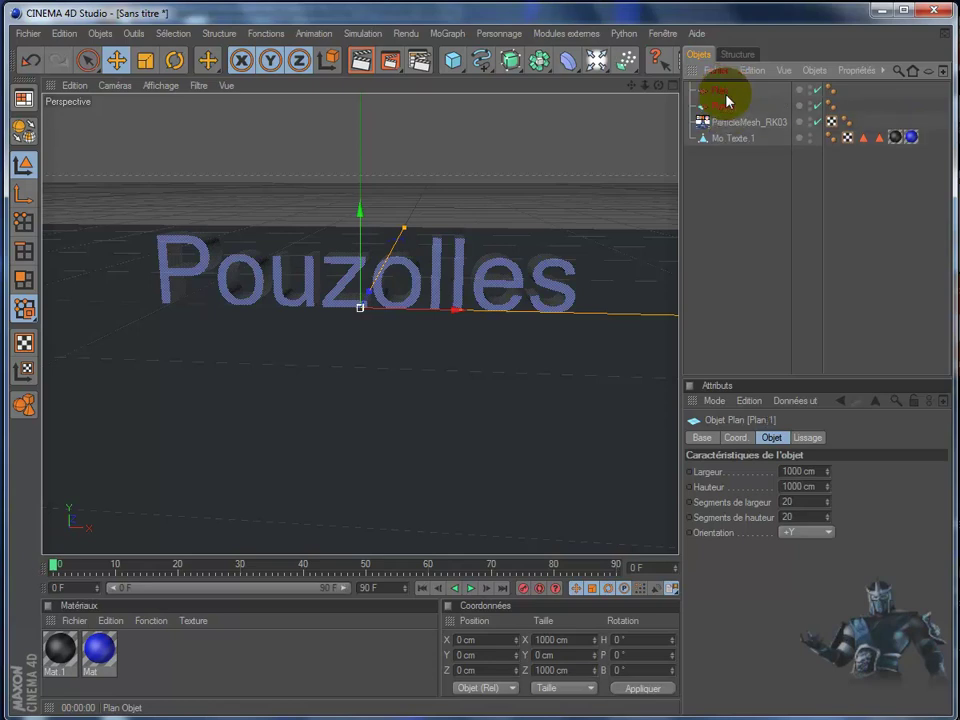
pyautogui.click(832, 535)
pyautogui.click(808, 610)
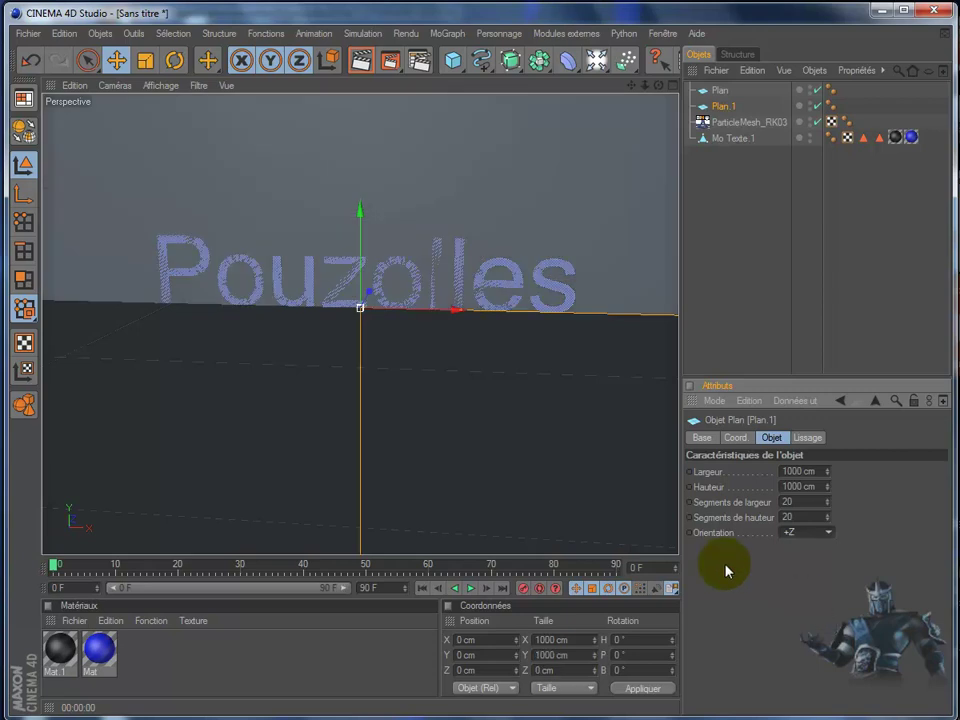
pyautogui.moveTo(369, 290)
pyautogui.mouseDown()
pyautogui.moveTo(512, 400)
pyautogui.moveTo(582, 290)
pyautogui.moveTo(512, 400)
pyautogui.moveTo(358, 336)
pyautogui.mouseUp()
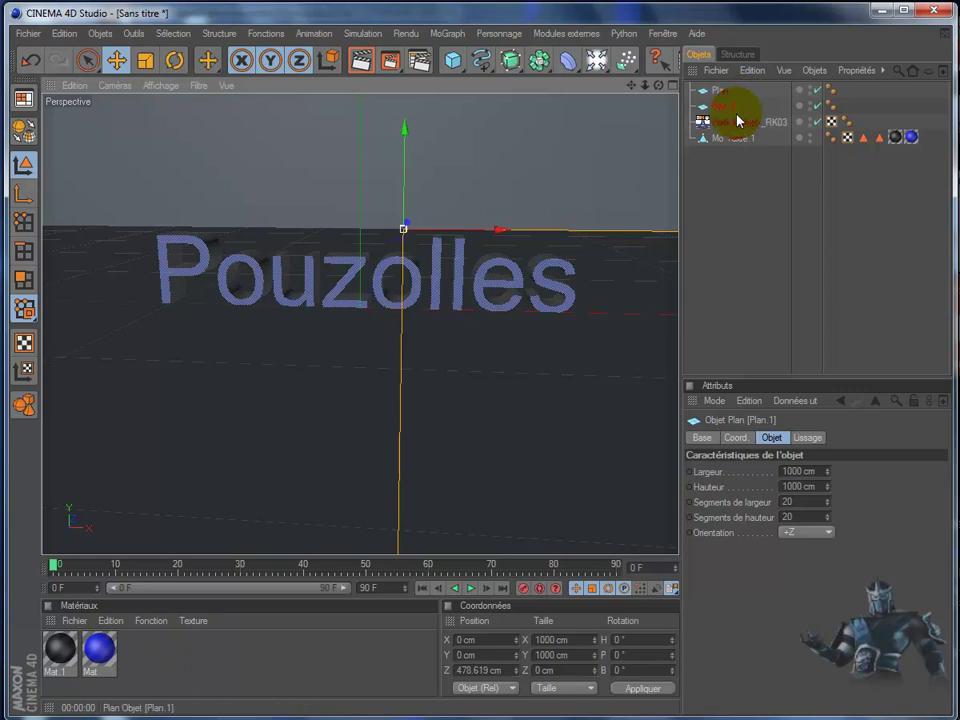
# - Create Mat.2 with reflection enabled at 46% intensity
pyautogui.doubleClick(155, 655)
pyautogui.doubleClick(68, 653)
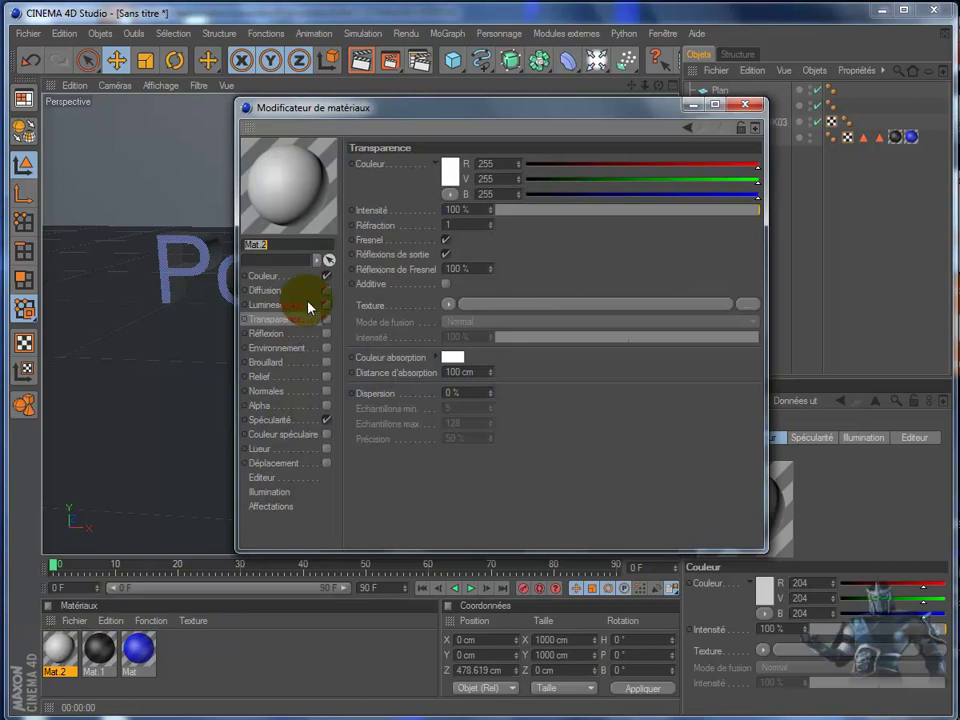
pyautogui.click(326, 333)
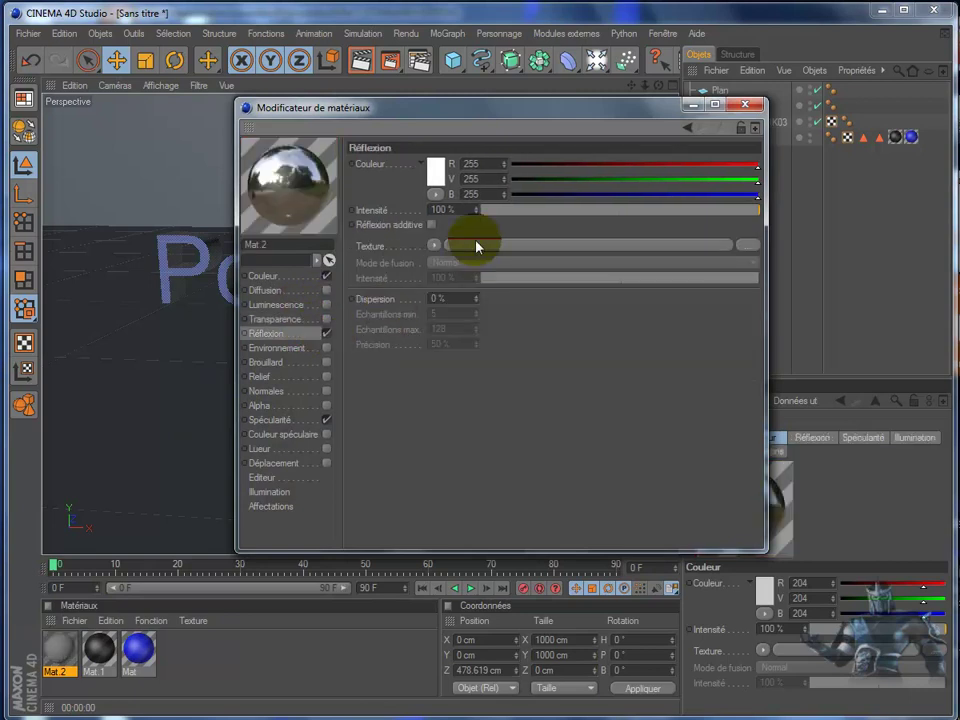
pyautogui.click(609, 210)
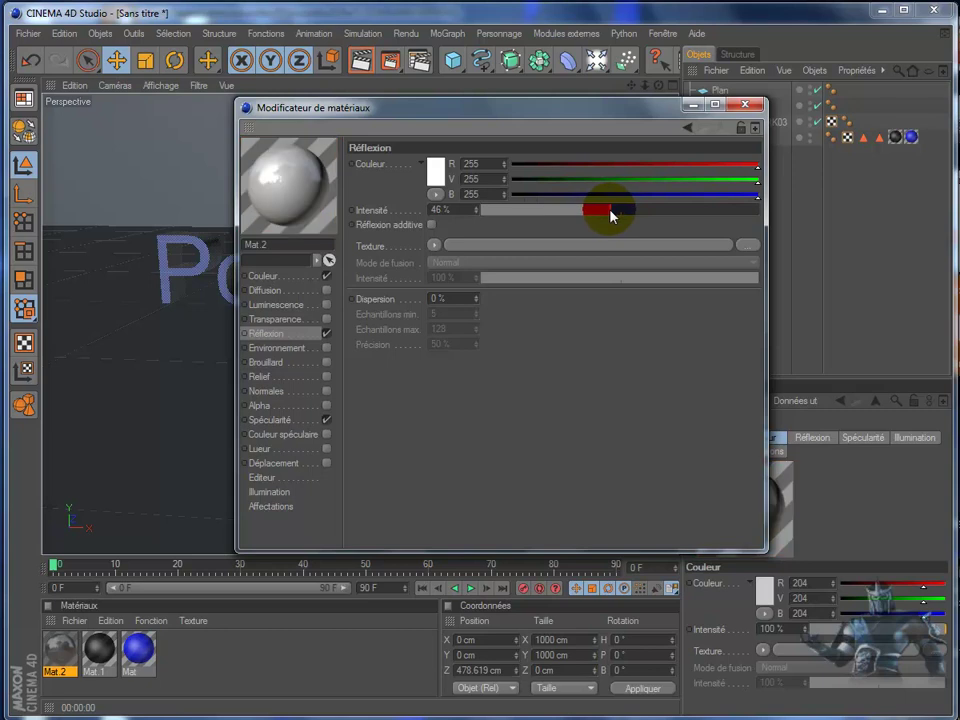
pyautogui.click(753, 108)
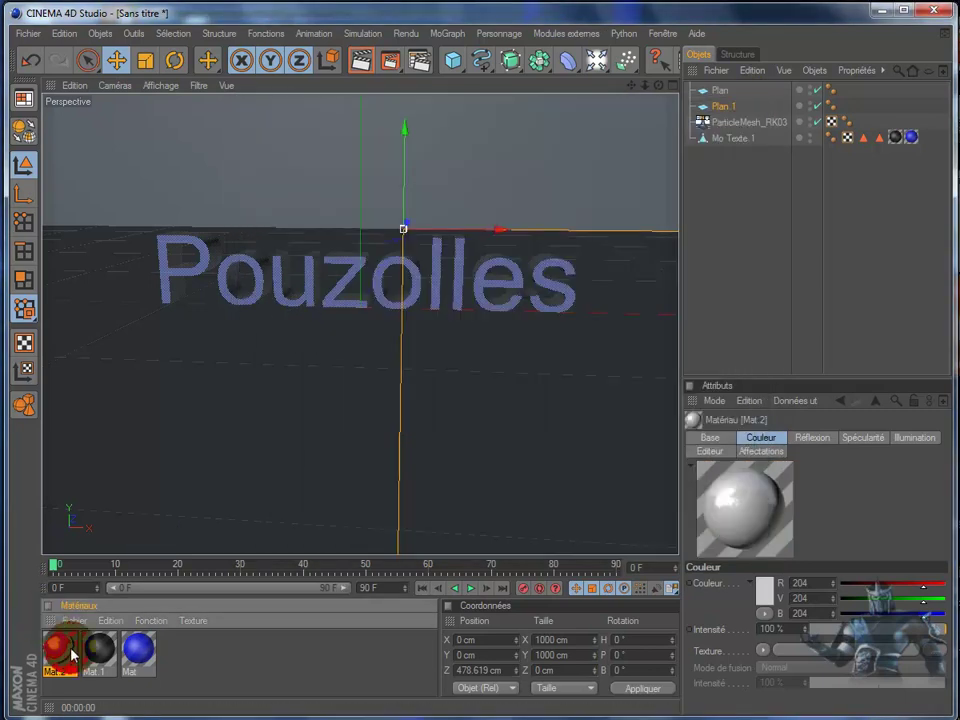
# - Apply Mat.2 to Plan.1 and Plan, keeping a single tag on Plan, and check the render
pyautogui.moveTo(217, 418); pyautogui.dragTo(191, 467)
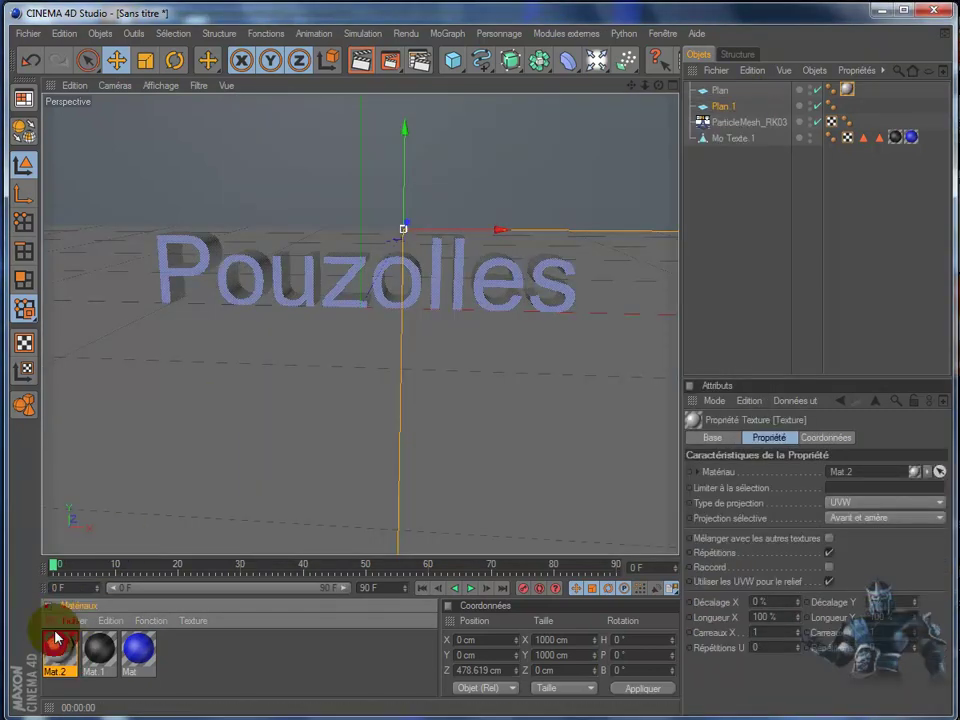
pyautogui.moveTo(62, 632); pyautogui.dragTo(250, 323)
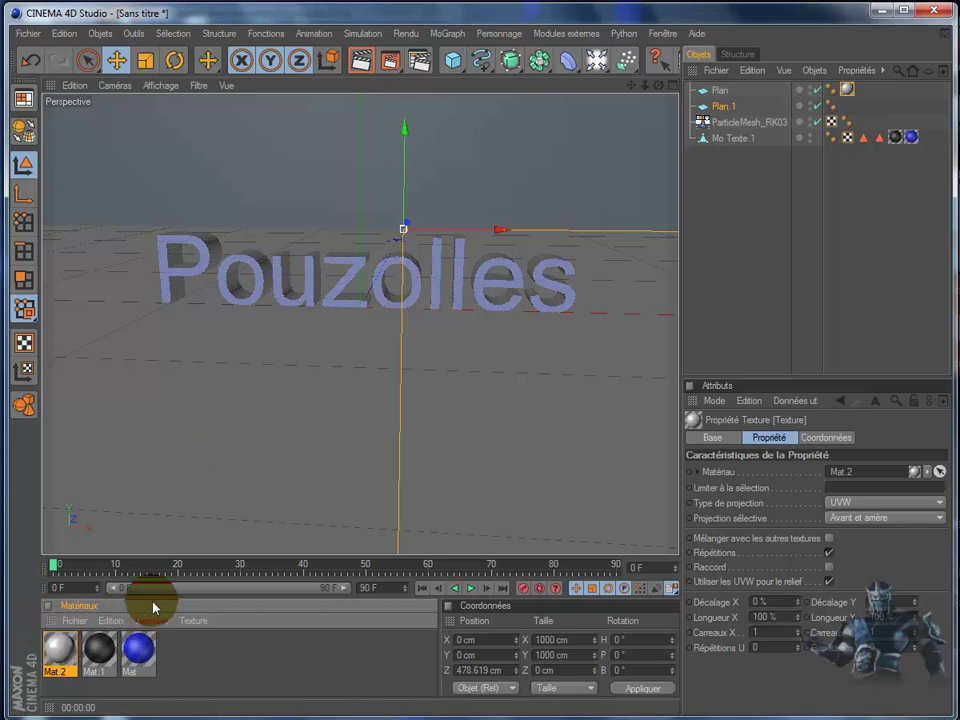
pyautogui.moveTo(278, 127); pyautogui.dragTo(279, 127)
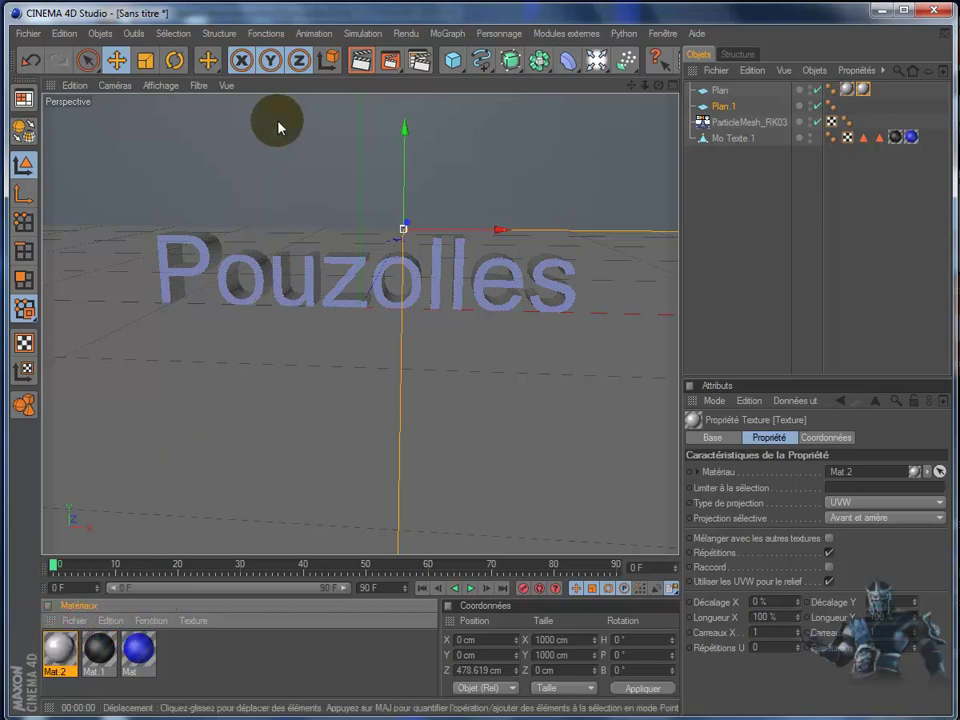
pyautogui.click(864, 89)
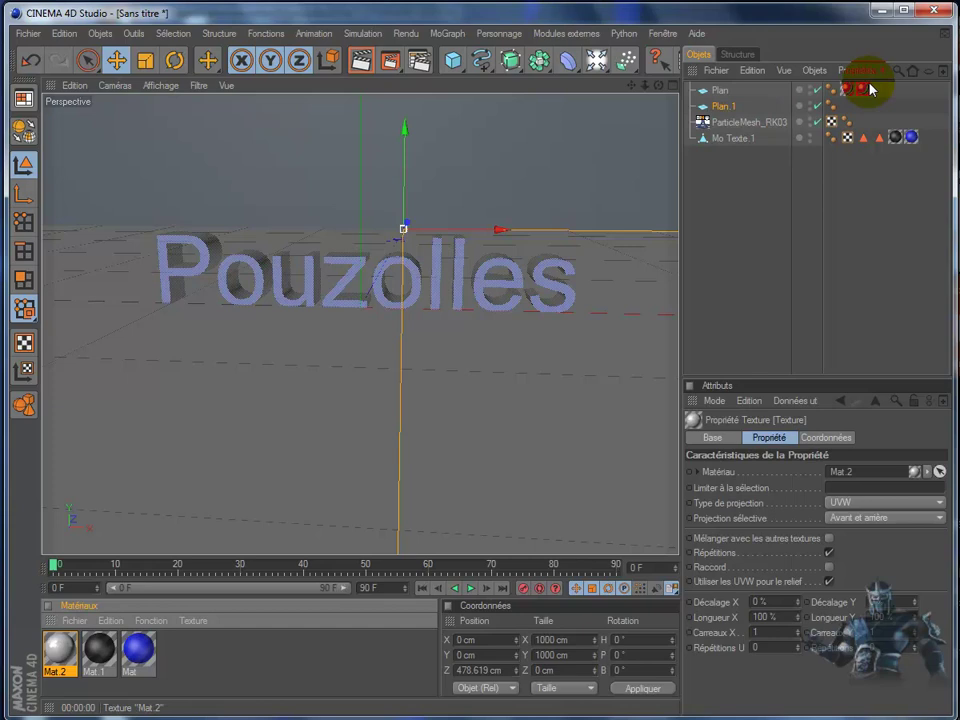
pyautogui.moveTo(870, 89); pyautogui.dragTo(430, 175)
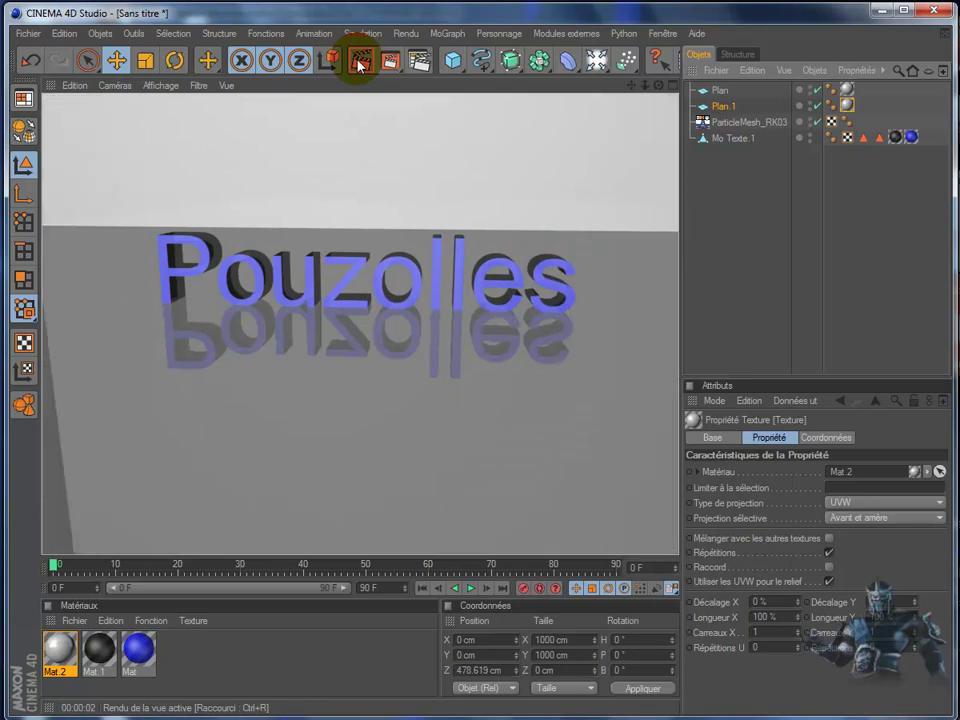
pyautogui.click(246, 456)
pyautogui.click(214, 671)
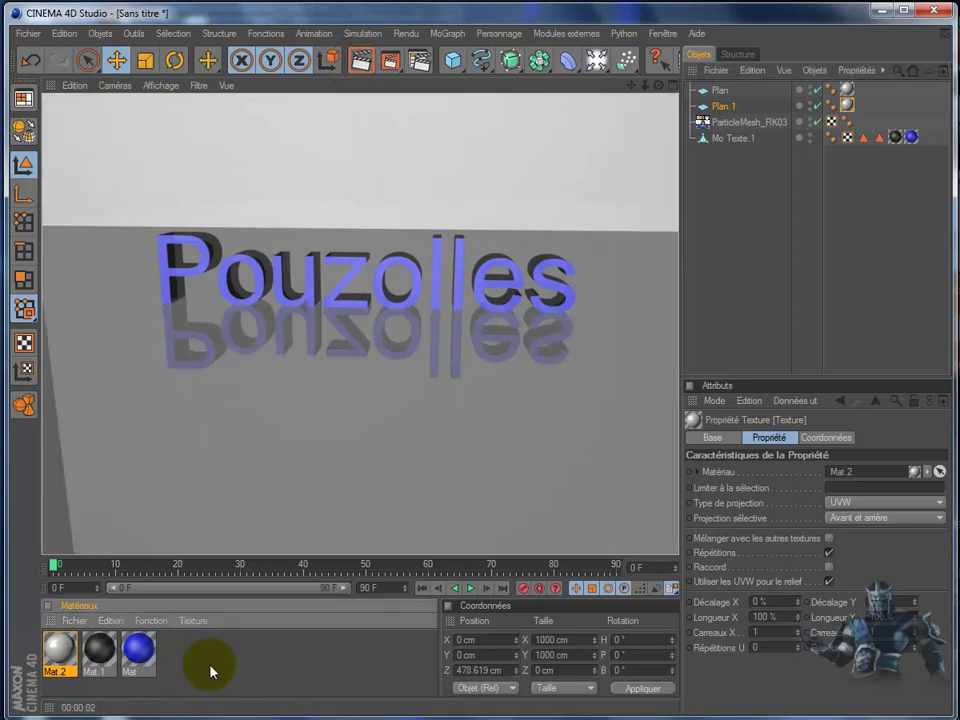
pyautogui.moveTo(66, 604); pyautogui.dragTo(79, 610)
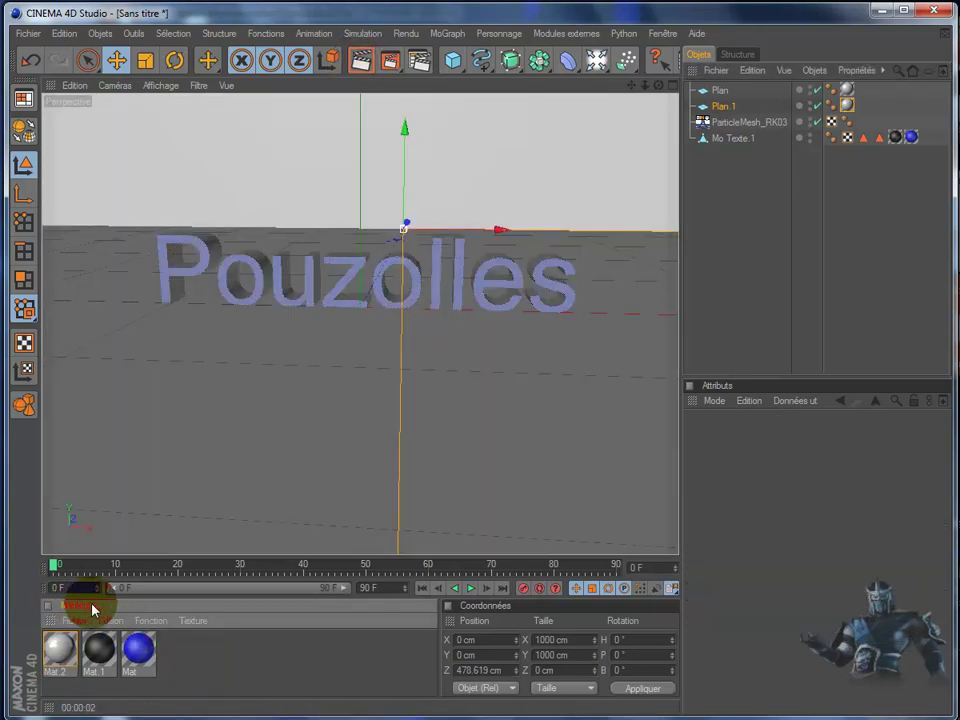
# - Load the 'mat eau' material file and apply it to ParticleMesh_RK03
pyautogui.click(75, 618)
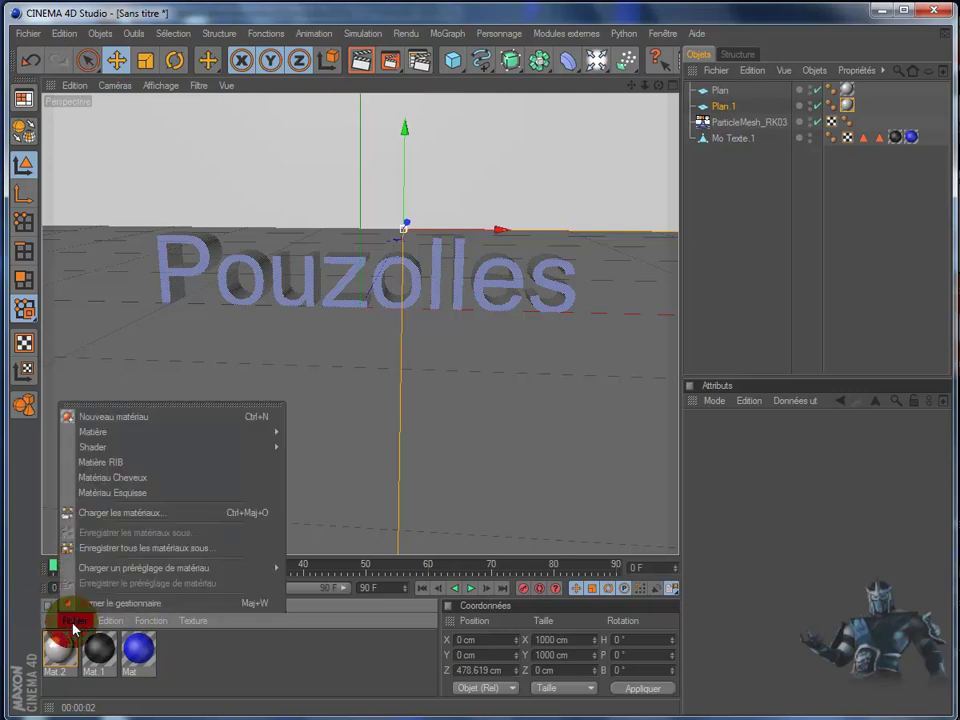
pyautogui.click(110, 514)
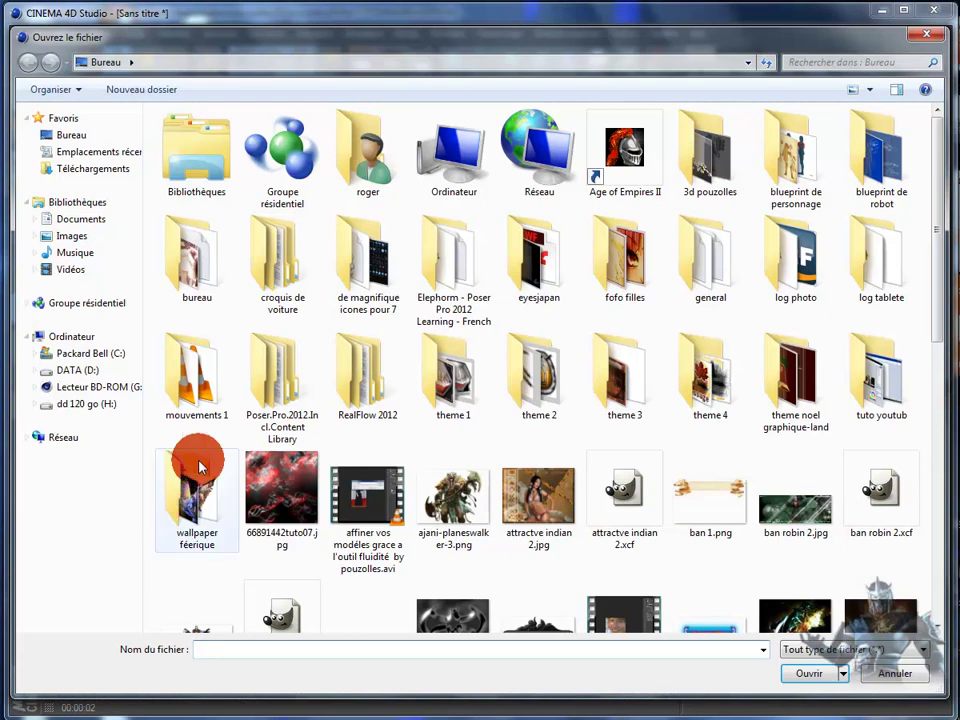
pyautogui.moveTo(934, 313); pyautogui.dragTo(933, 455)
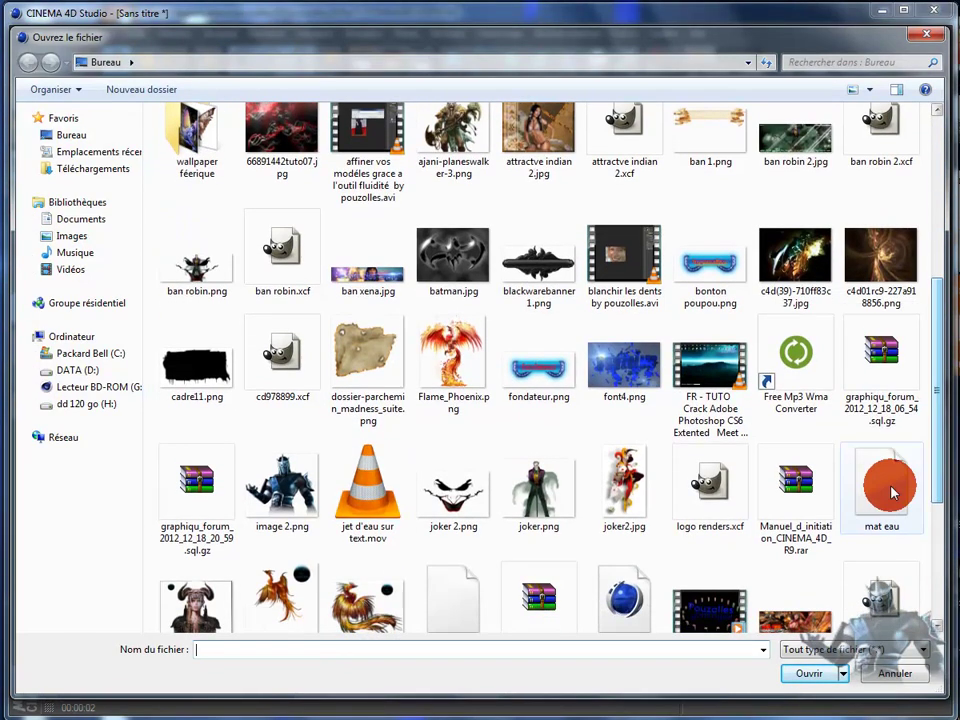
pyautogui.click(886, 490)
pyautogui.doubleClick(886, 490)
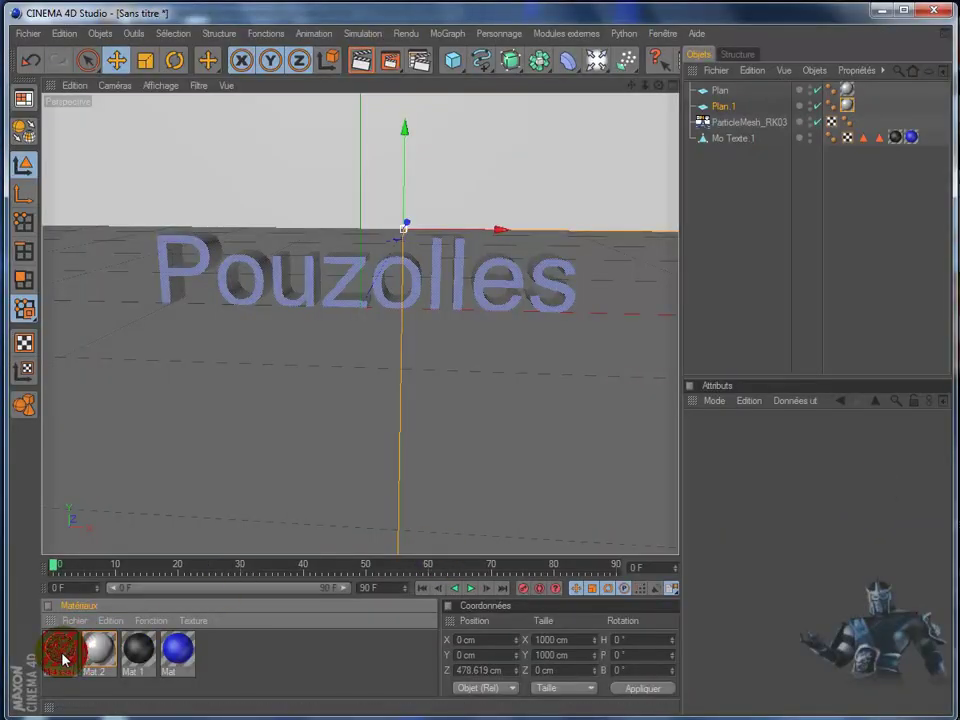
pyautogui.moveTo(758, 126); pyautogui.dragTo(760, 126)
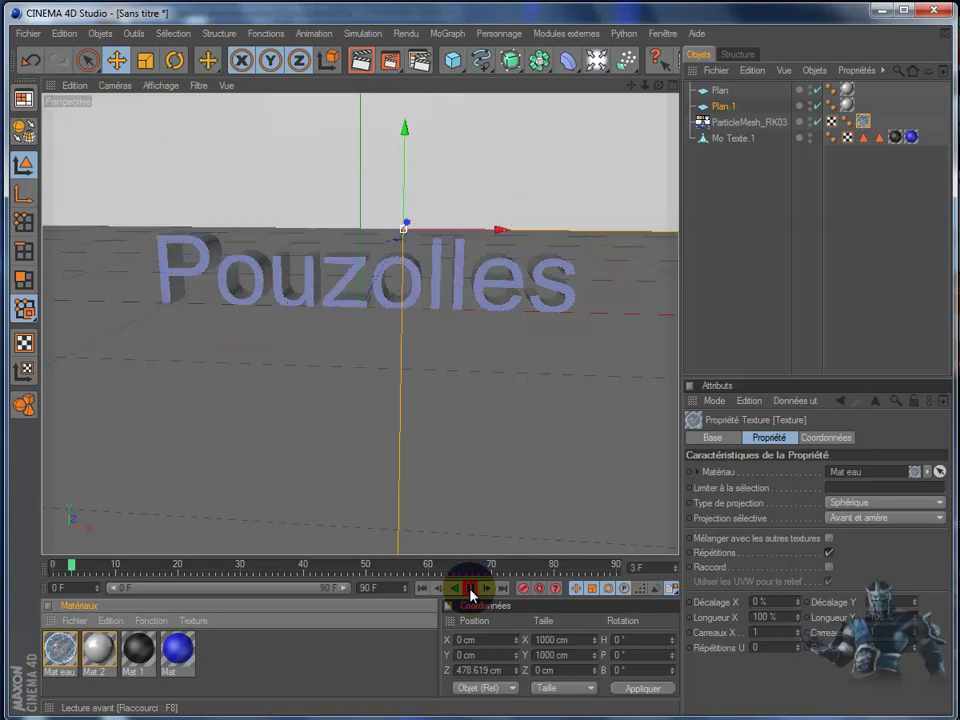
# - Set the animation end frame to 200
pyautogui.click(352, 590)
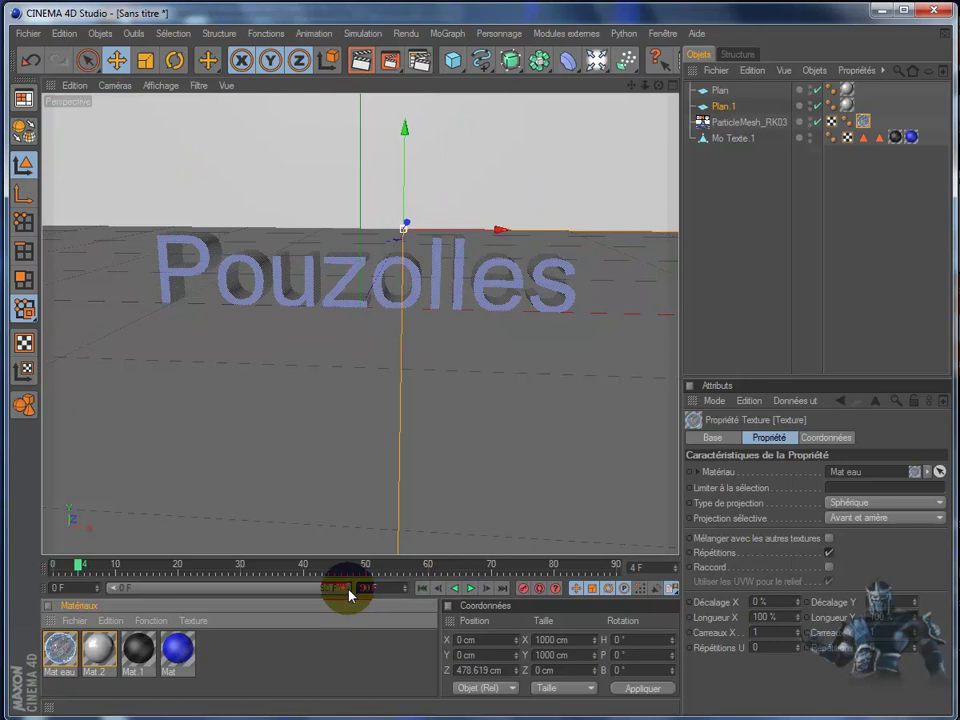
pyautogui.write('1')
pyautogui.write('20')
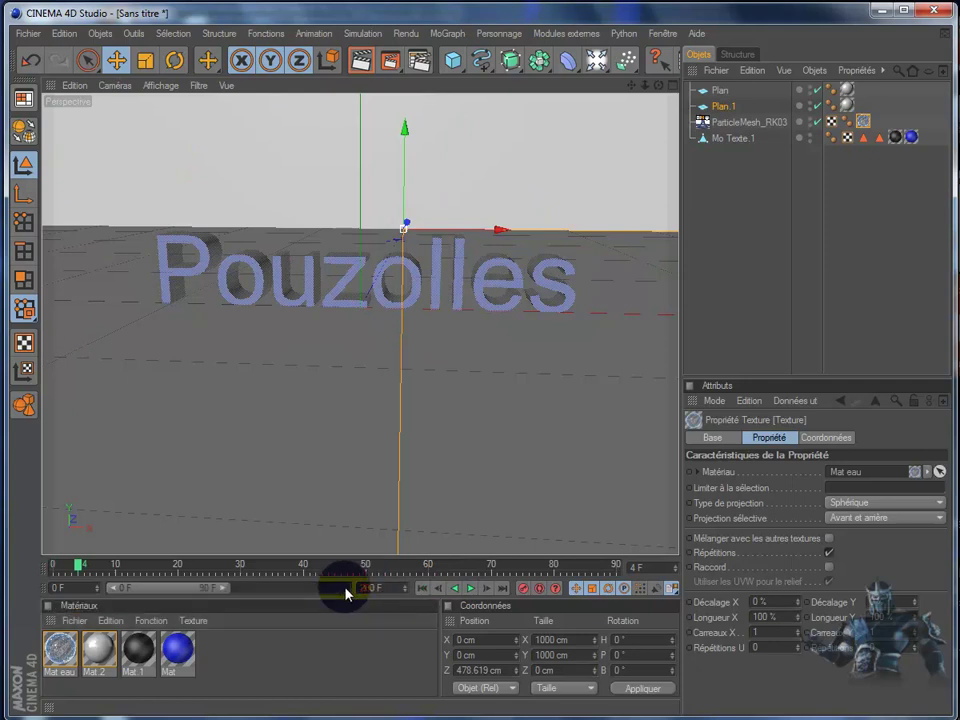
pyautogui.press('Return')
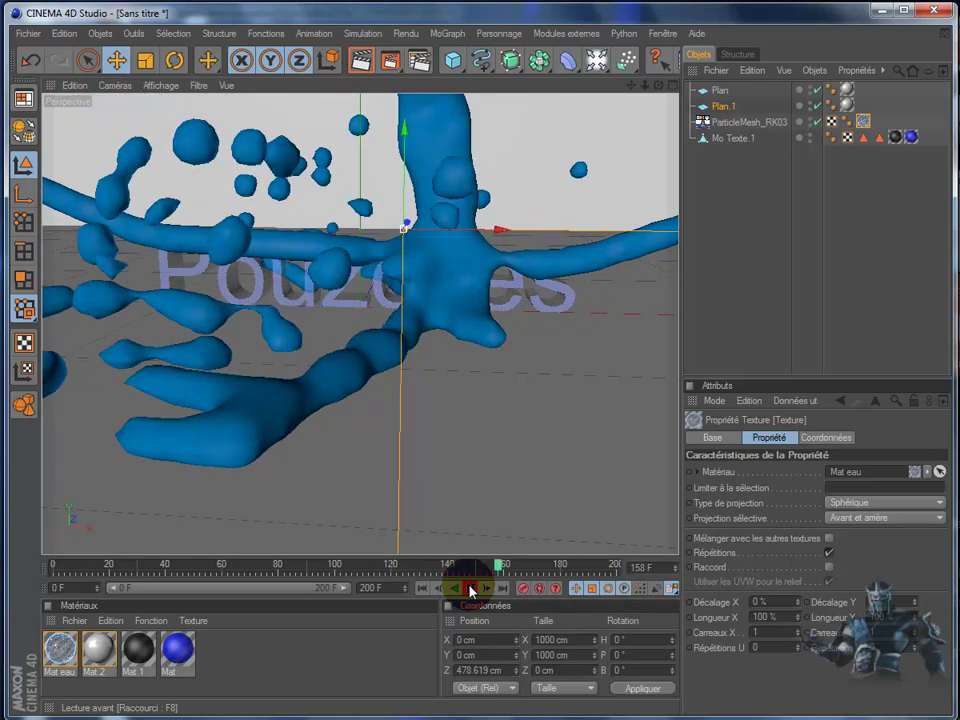
# - Test-render the splash at frame 181, then stop playback and rewind to frame 0
pyautogui.click(471, 591)
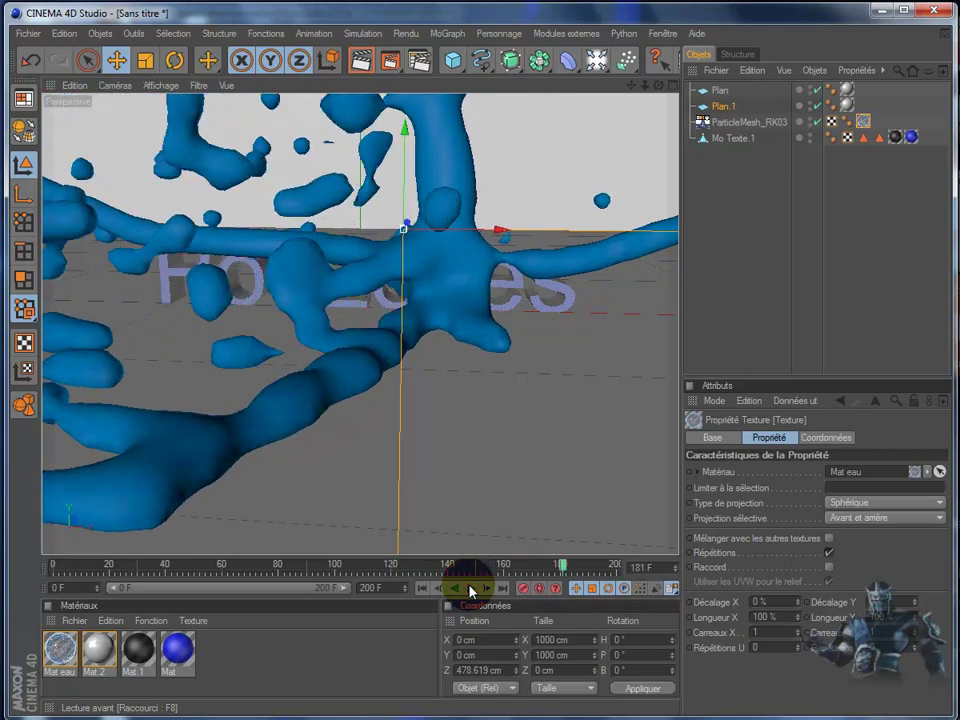
pyautogui.click(362, 64)
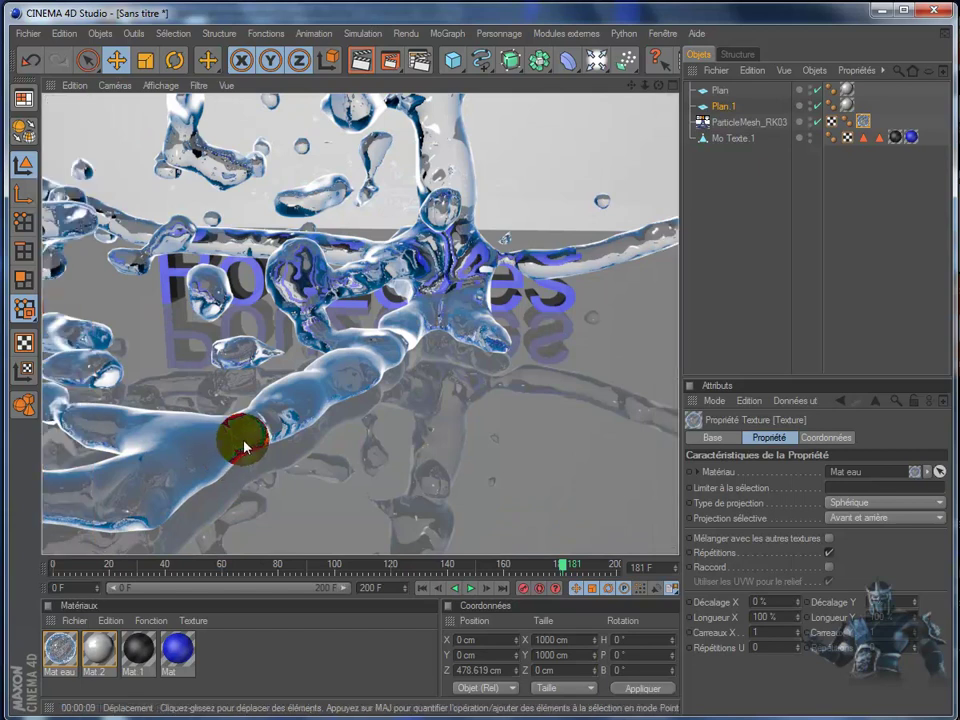
pyautogui.click(472, 588)
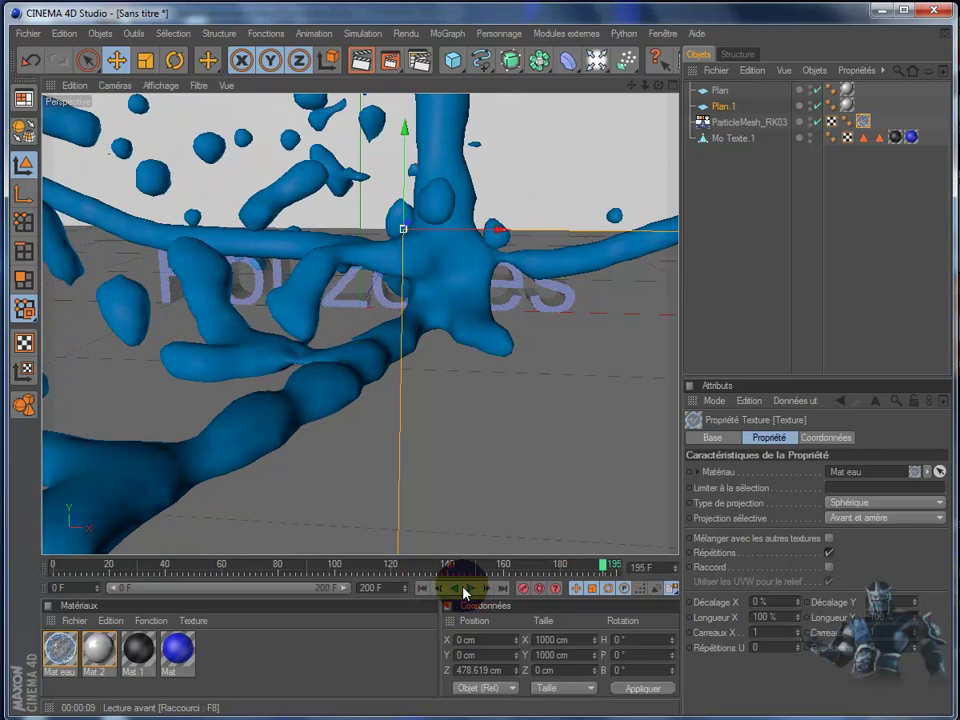
pyautogui.click(465, 592)
pyautogui.click(422, 588)
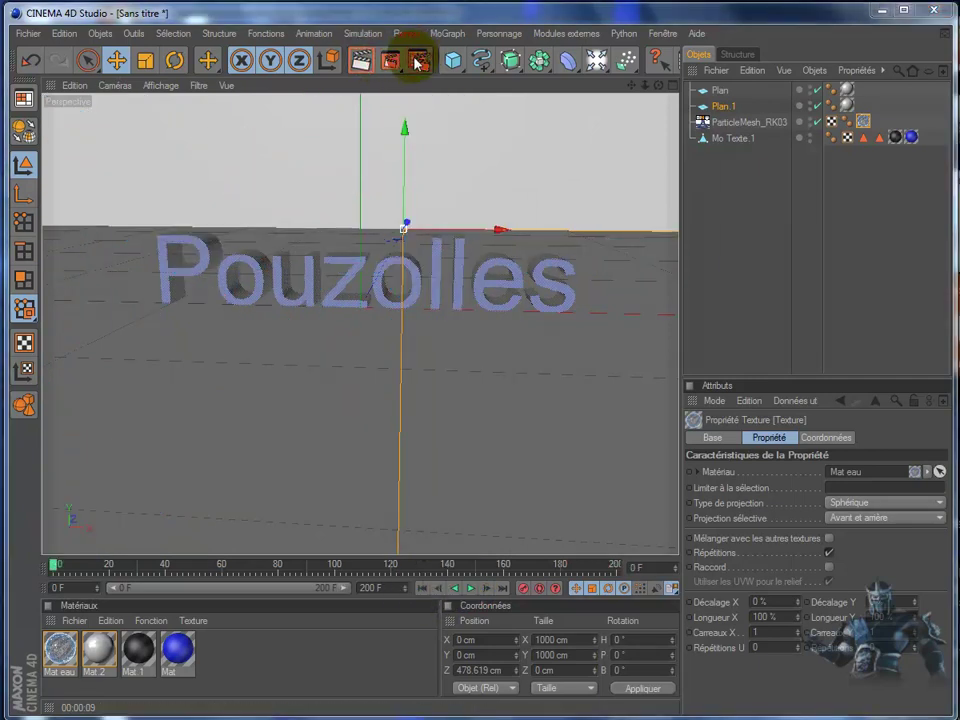
# - Set the render output to the HDV/HDTV 720 preset (1280×720) at 25 fps, rendering all frames 0–200
pyautogui.click(418, 62)
pyautogui.click(159, 65)
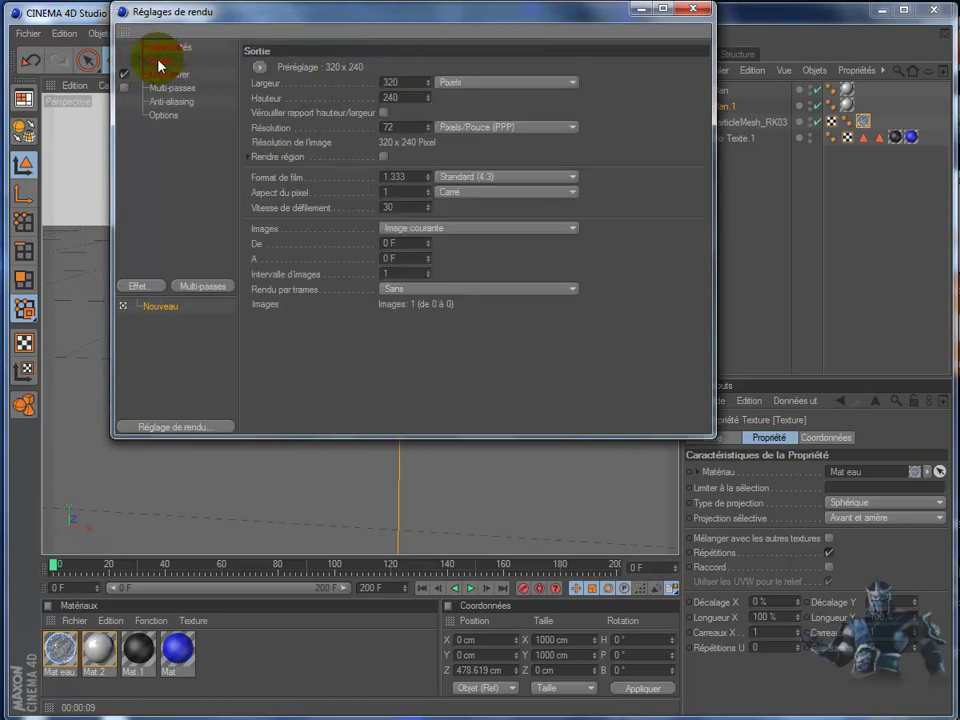
pyautogui.click(259, 67)
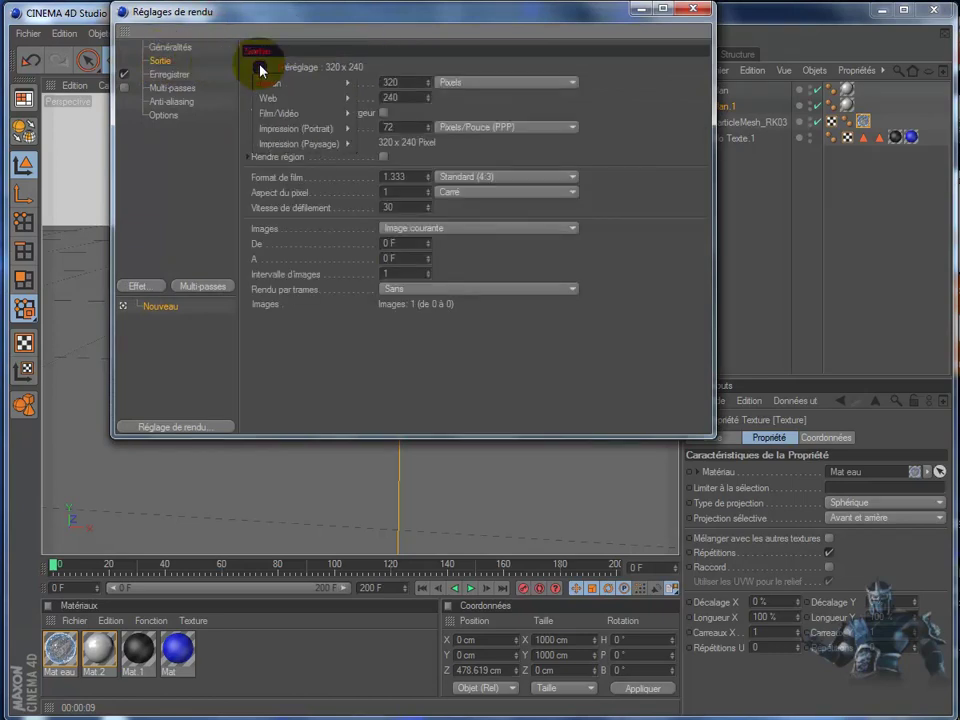
pyautogui.click(276, 113)
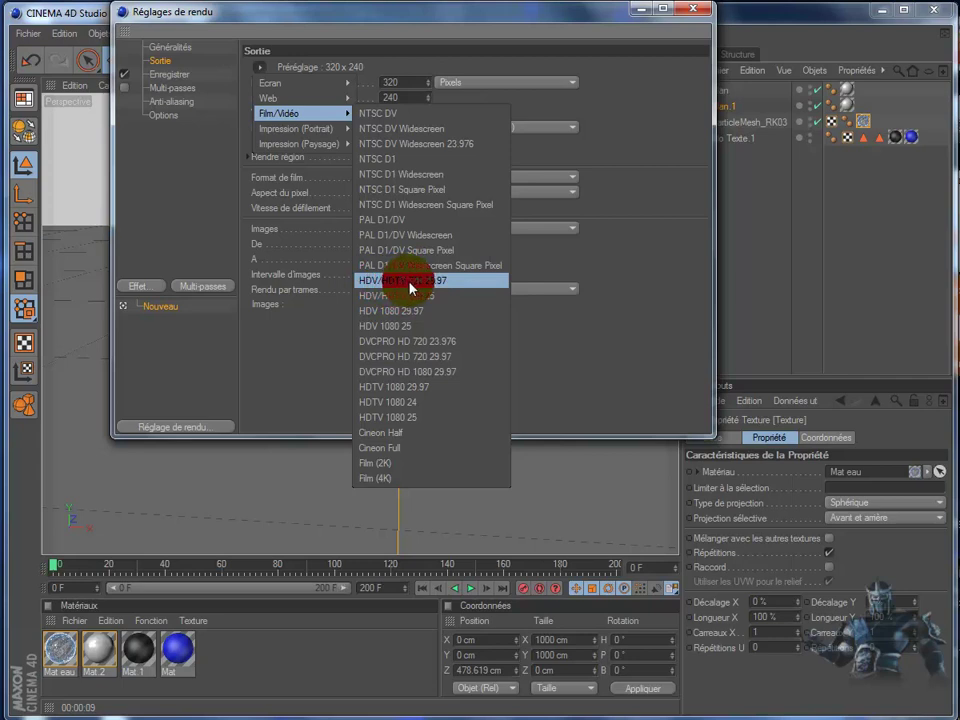
pyautogui.click(410, 288)
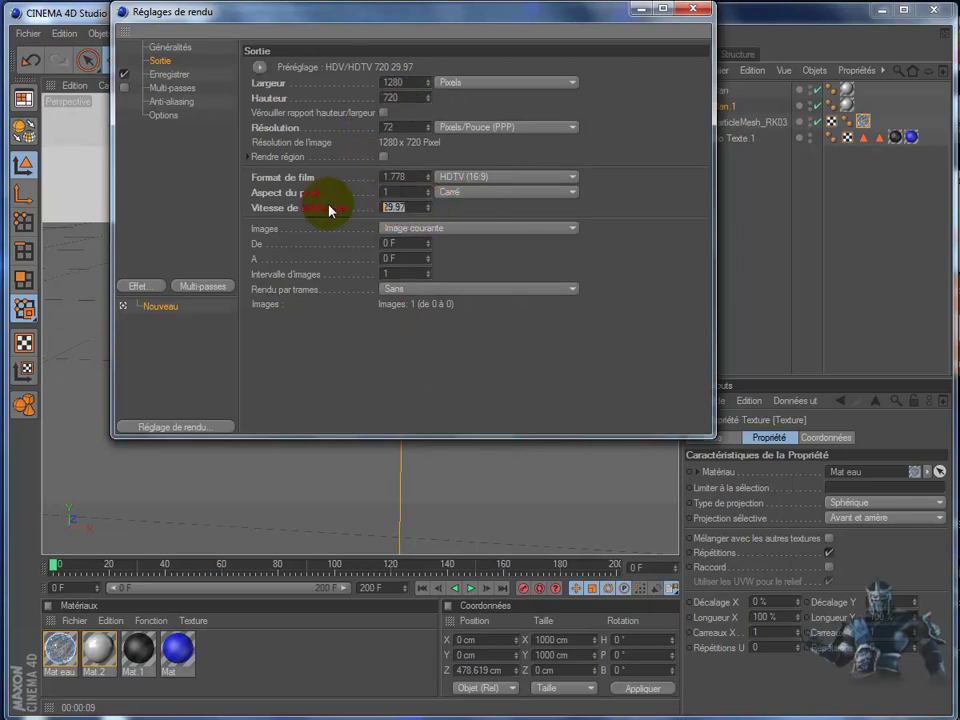
pyautogui.write('25')
pyautogui.click(427, 229)
pyautogui.click(441, 275)
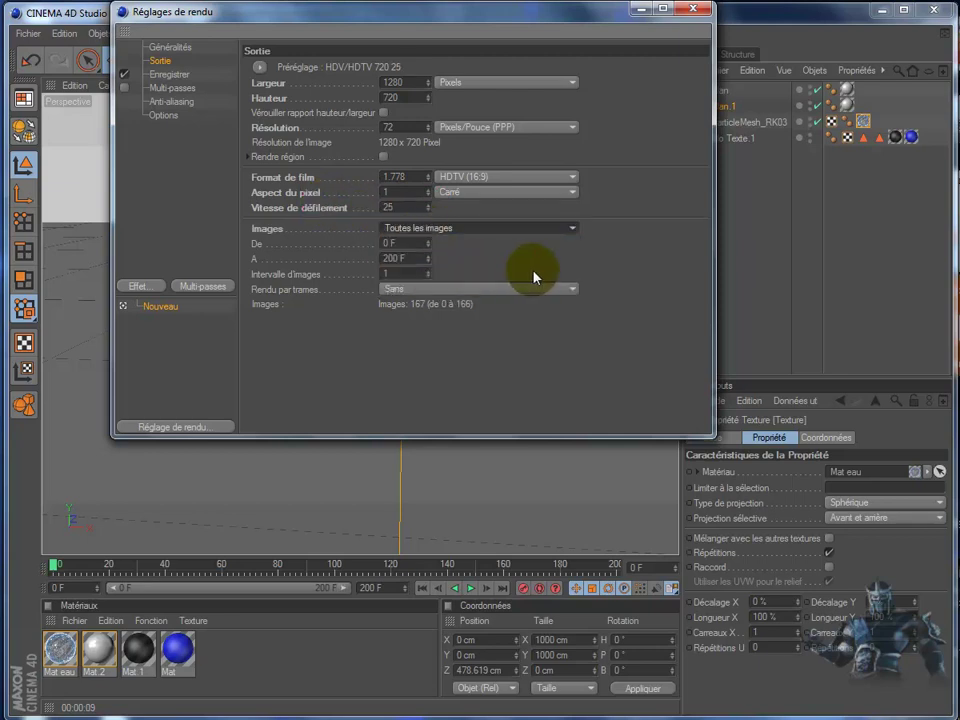
pyautogui.click(170, 74)
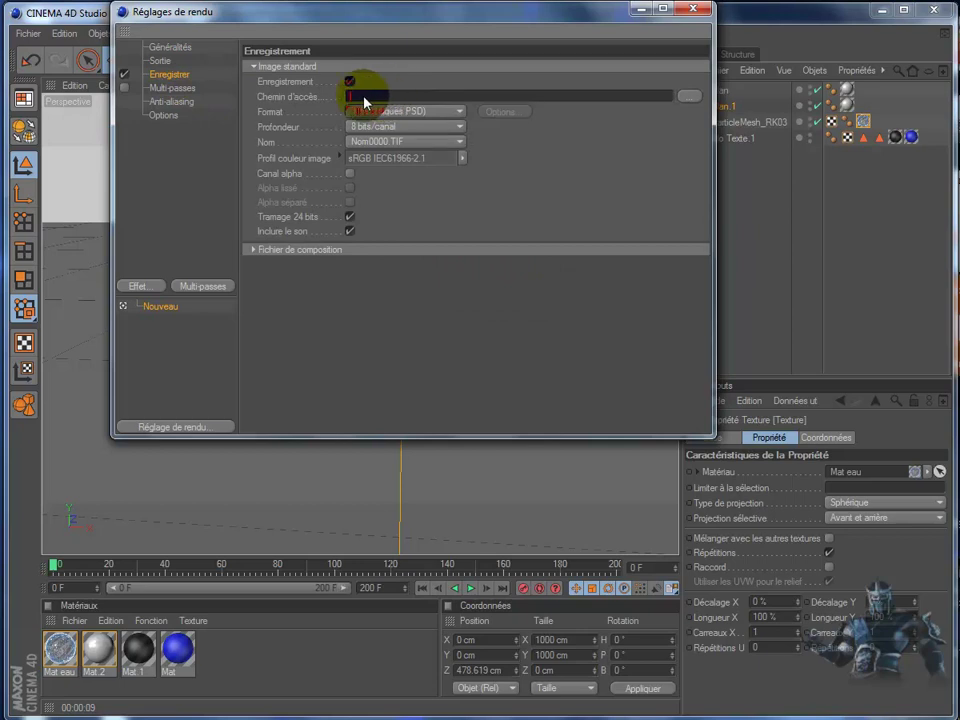
# - Save the render to the desktop as '002' in QuickTime movie format
pyautogui.click(666, 104)
pyautogui.click(693, 104)
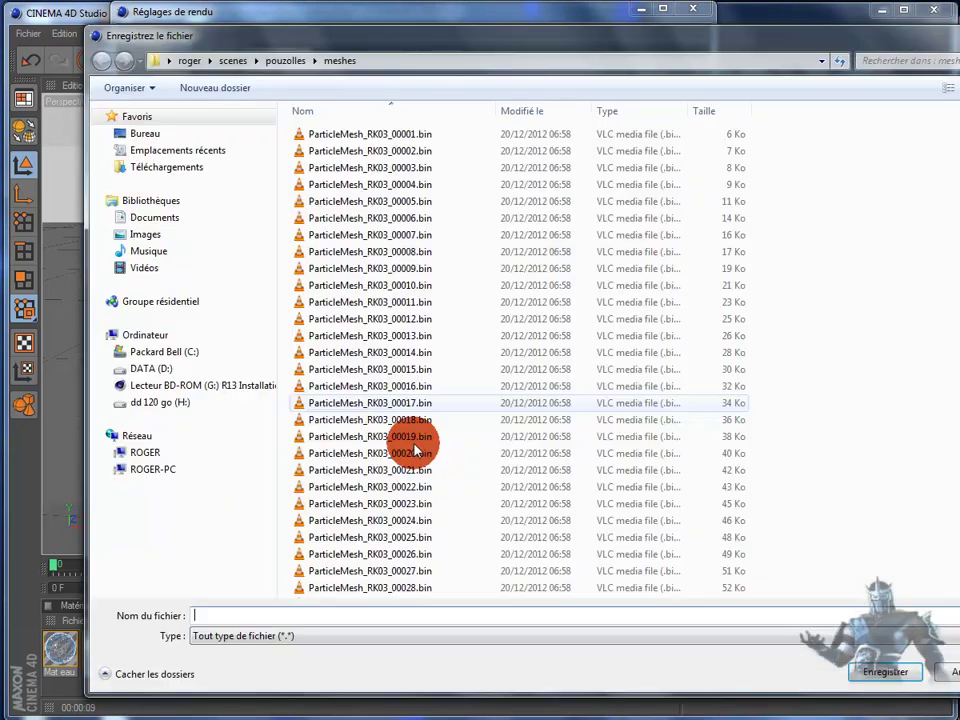
pyautogui.click(142, 133)
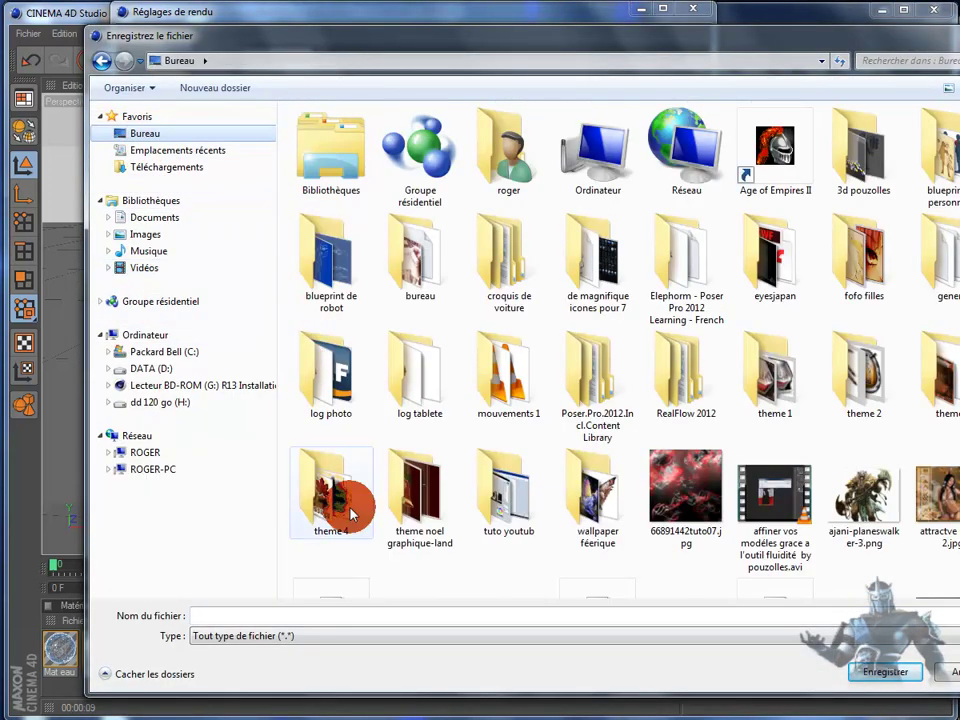
pyautogui.click(285, 613)
pyautogui.write('002')
pyautogui.click(893, 670)
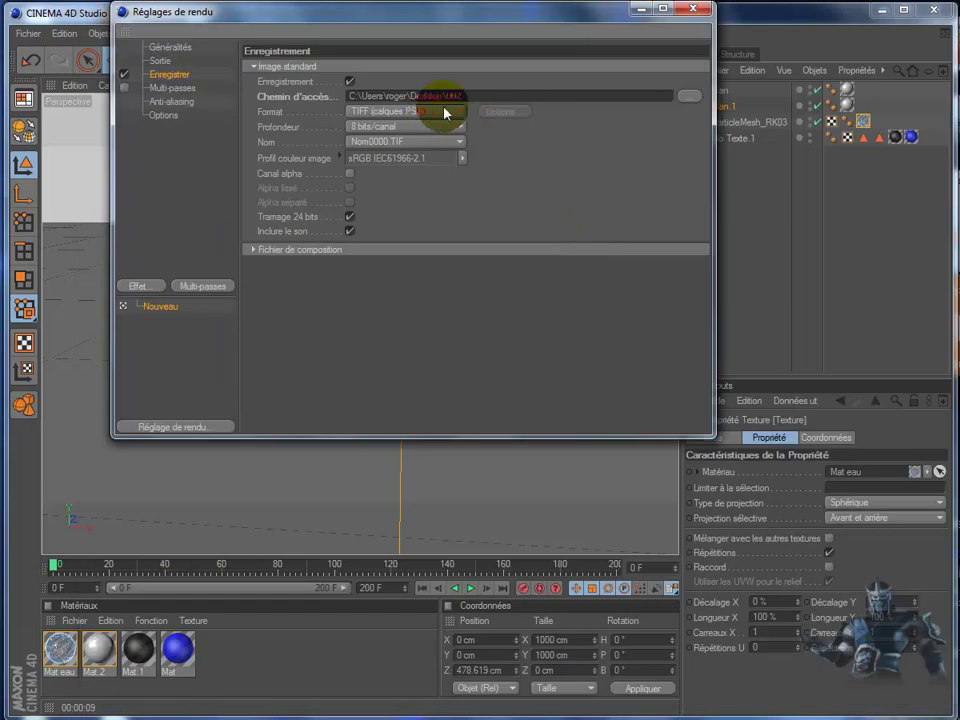
pyautogui.click(457, 112)
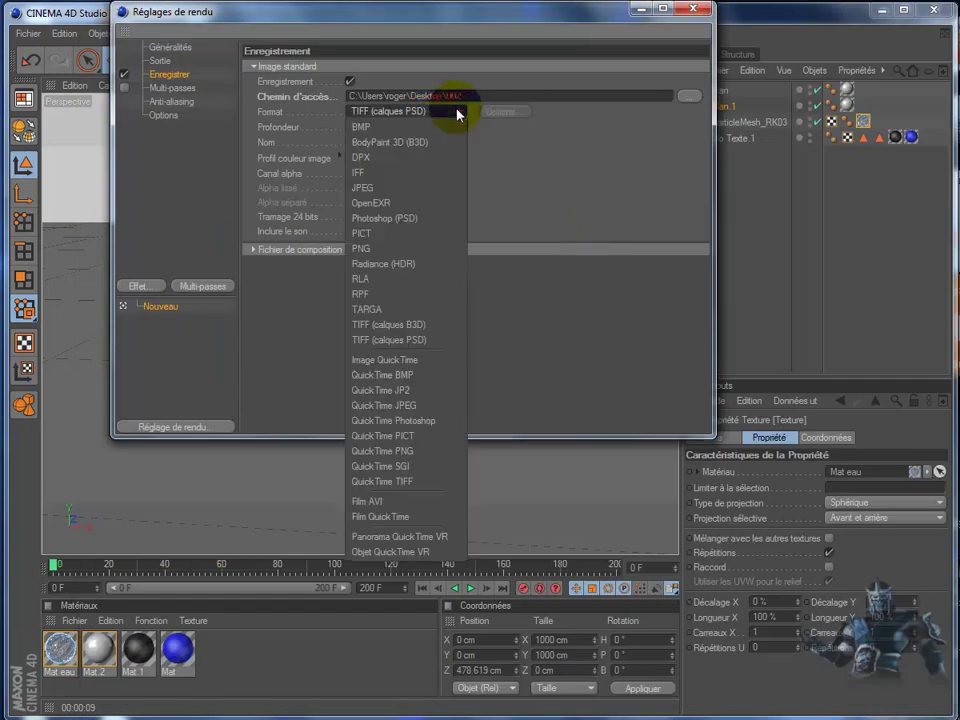
pyautogui.click(414, 517)
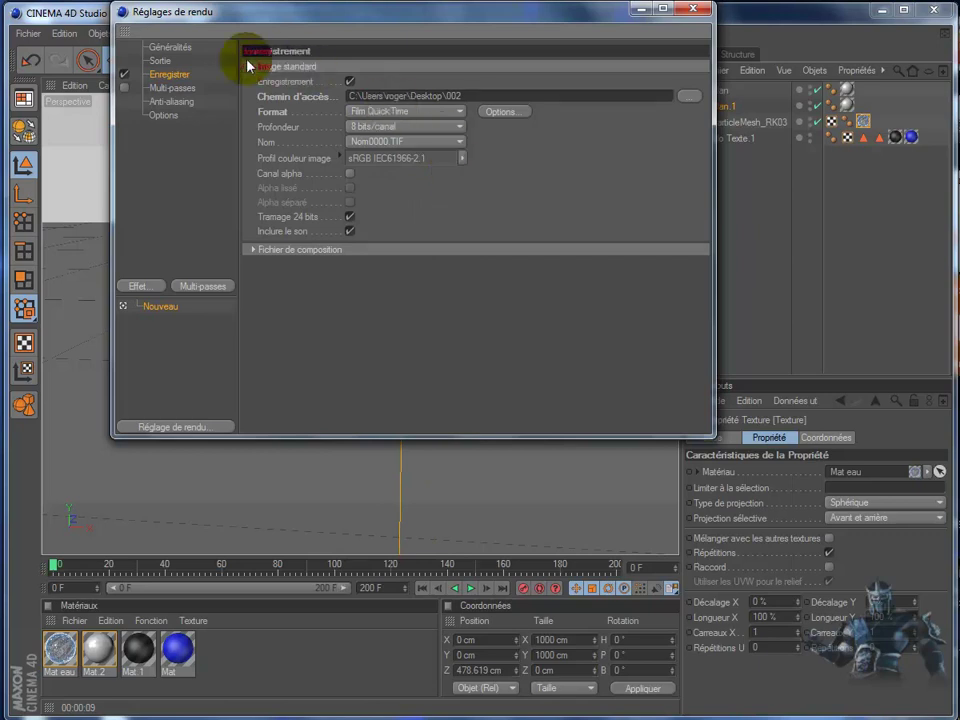
# - Set anti-aliasing to Au mieux with levels 1x1 to 2x2, then close the render settings
pyautogui.click(178, 102)
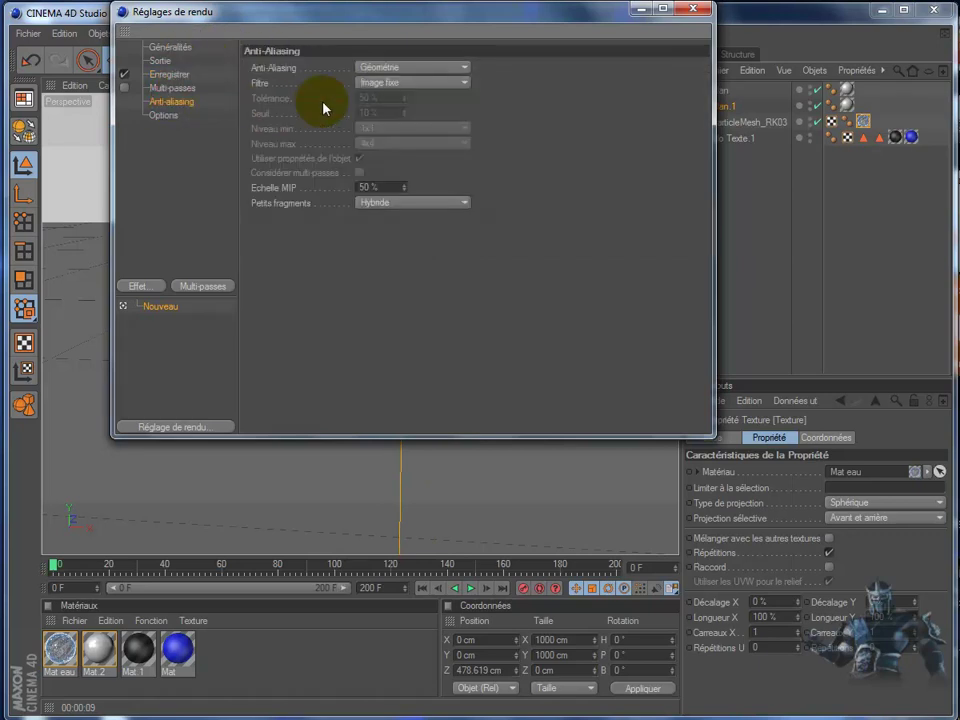
pyautogui.click(407, 70)
pyautogui.click(407, 111)
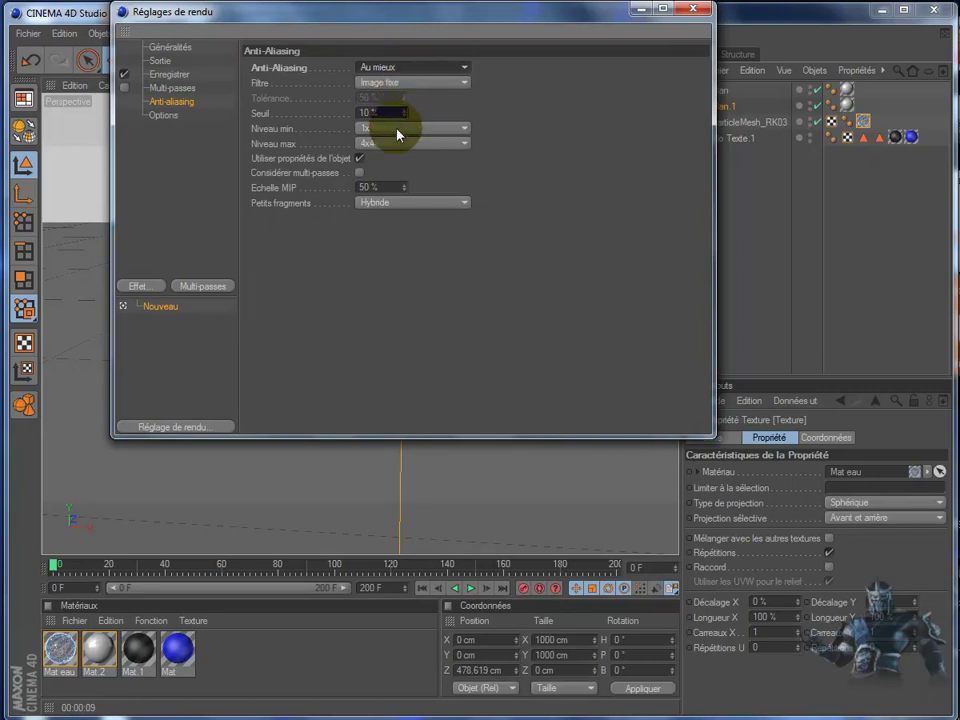
pyautogui.click(399, 145)
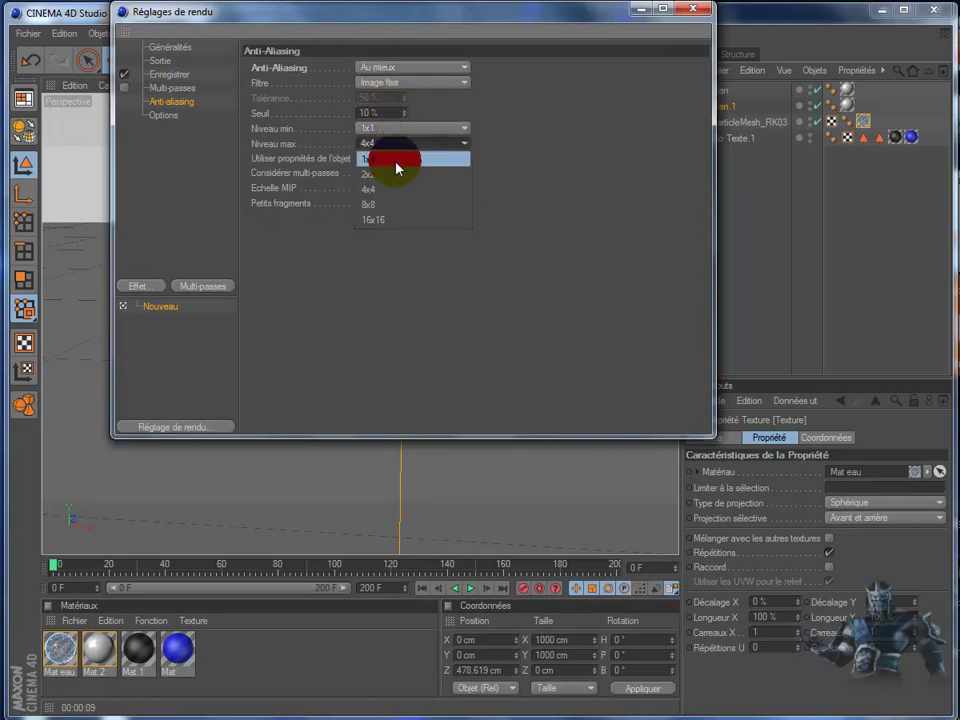
pyautogui.click(397, 174)
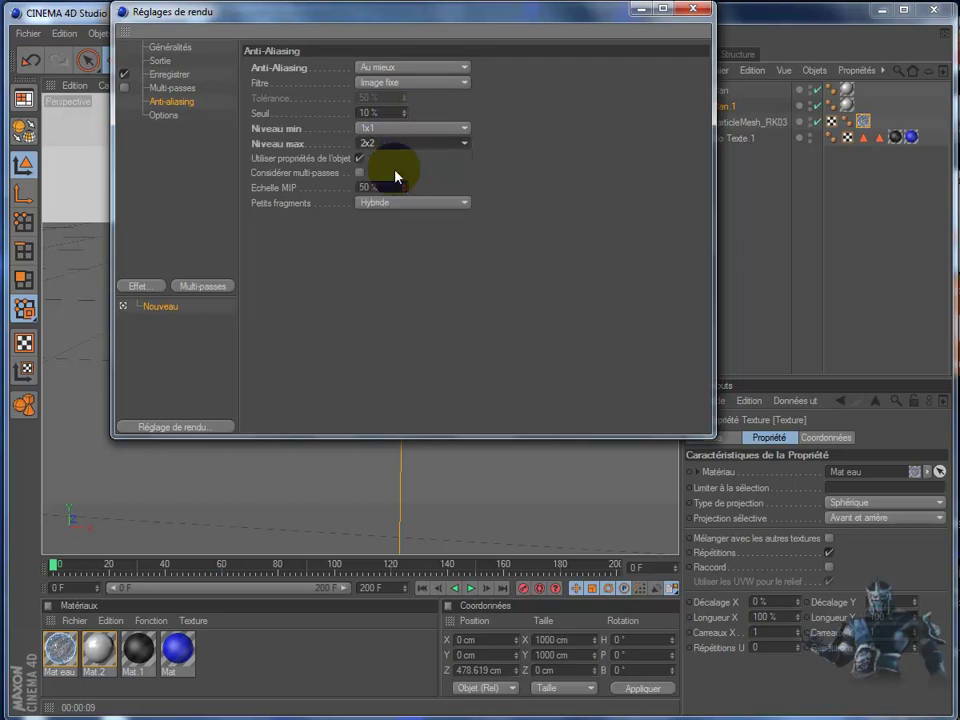
pyautogui.click(386, 137)
pyautogui.click(700, 12)
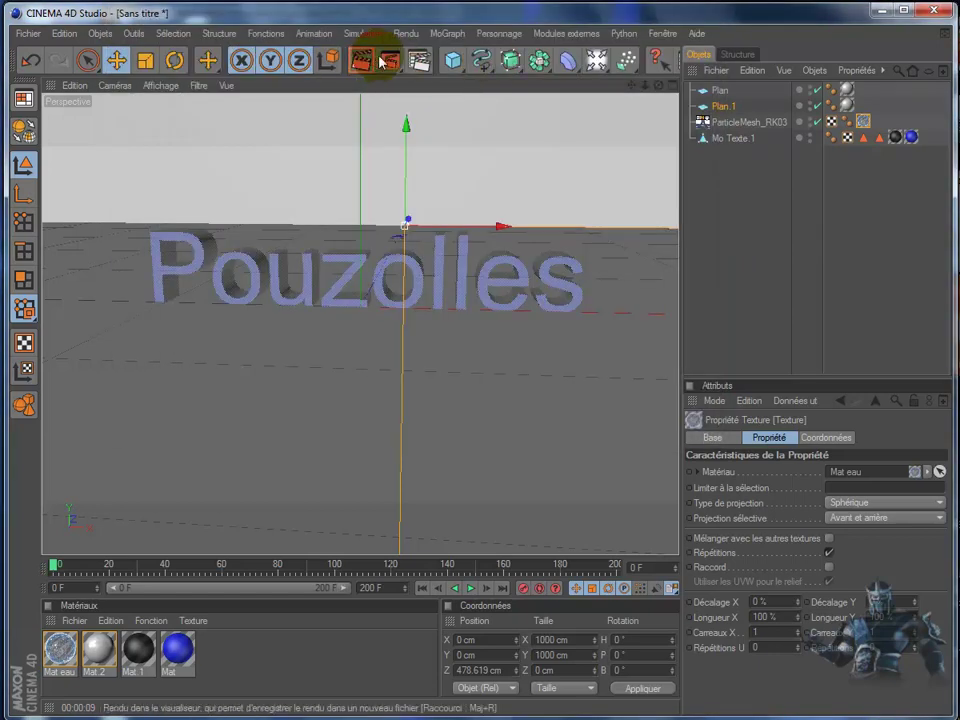
# - Test-render the active Perspective viewport of the Pouzolles scene
pyautogui.click(358, 63)
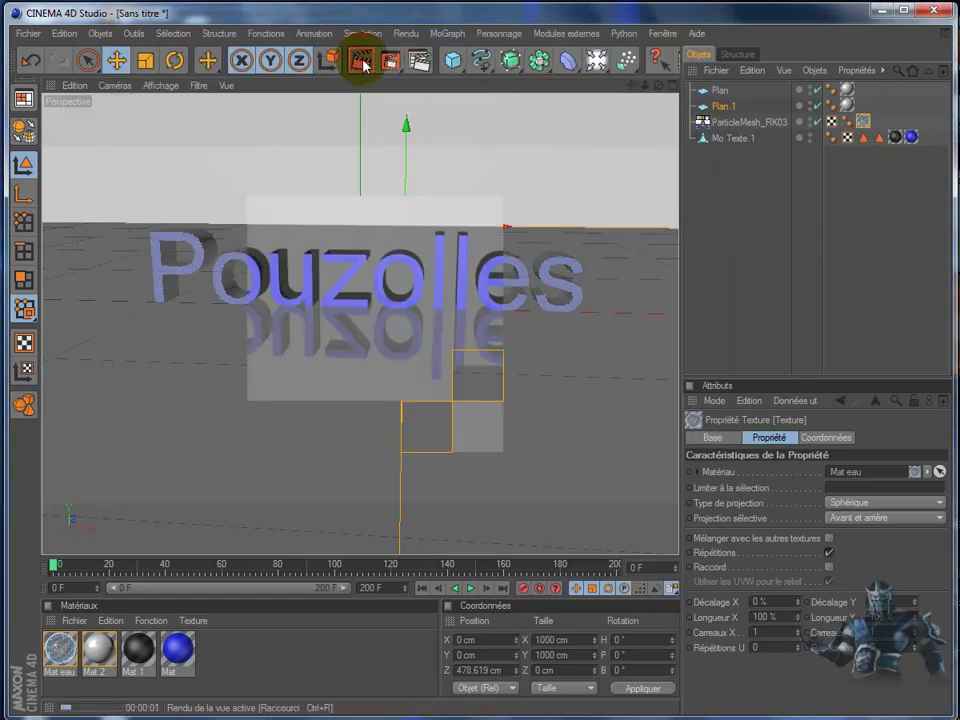
pyautogui.click(356, 62)
pyautogui.click(236, 360)
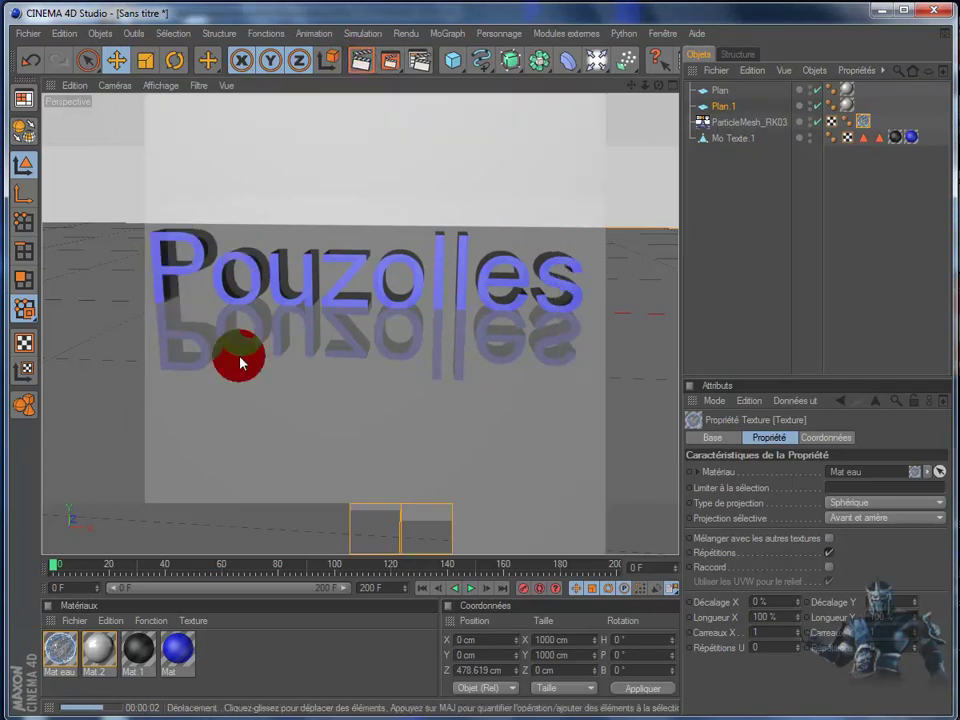
pyautogui.click(498, 285)
pyautogui.click(493, 339)
pyautogui.click(220, 358)
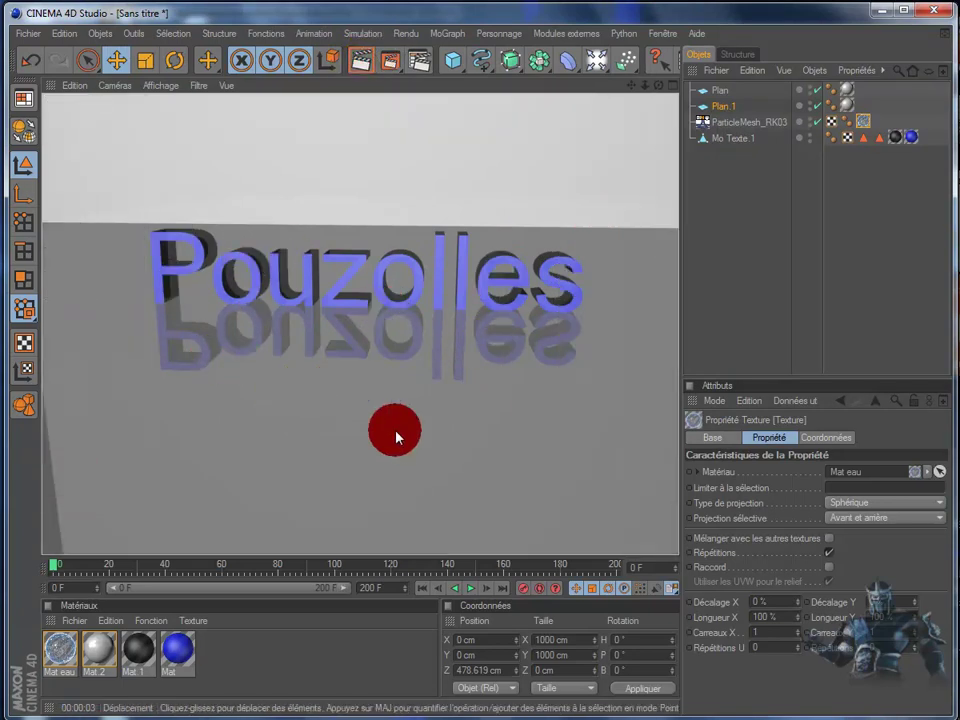
pyautogui.click(391, 568)
# - Play the splash animation to frame 125, play it backwards, and return to frame 0
pyautogui.click(472, 590)
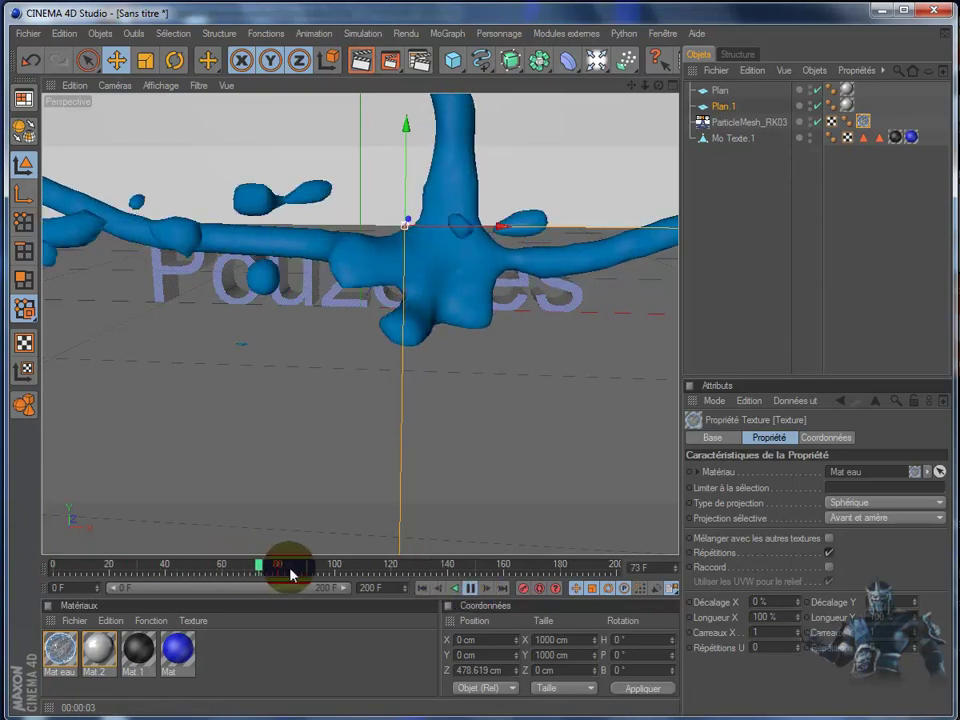
pyautogui.click(474, 590)
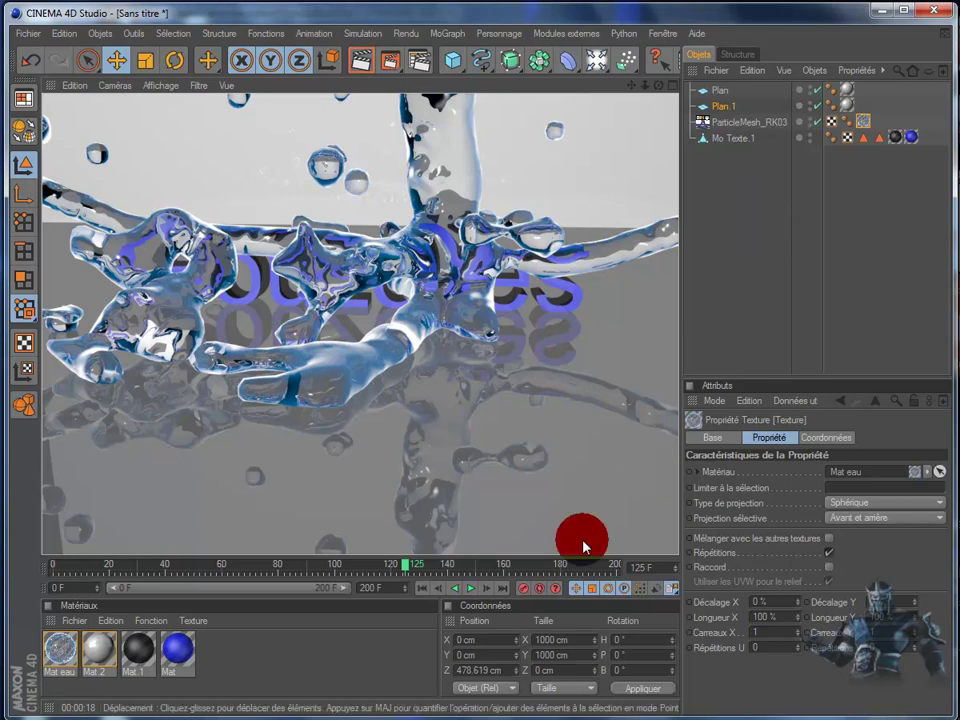
pyautogui.click(454, 588)
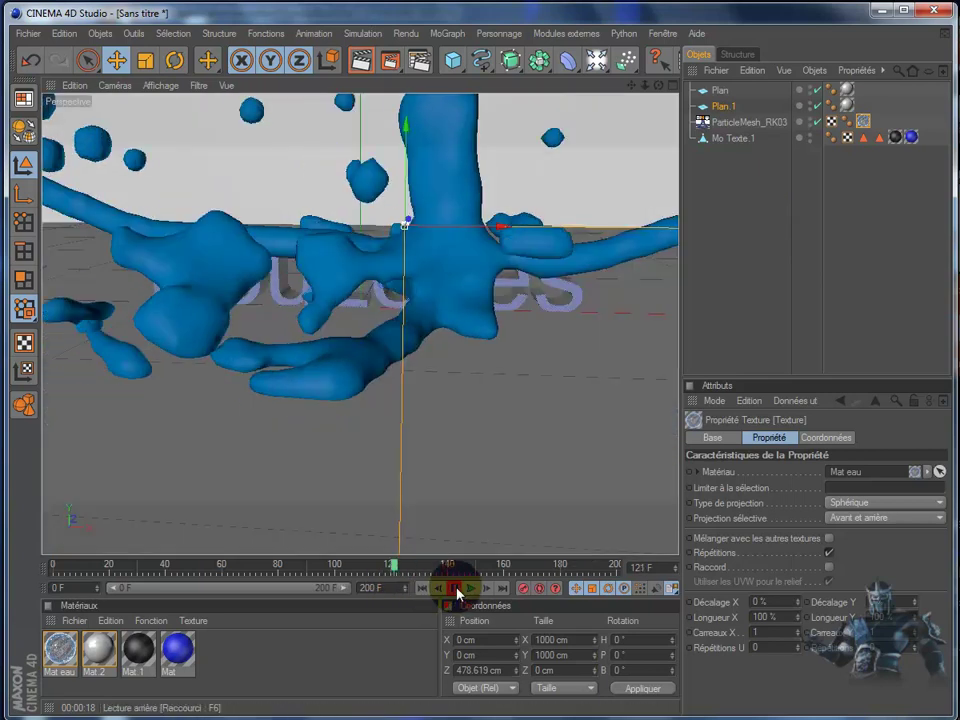
pyautogui.click(422, 594)
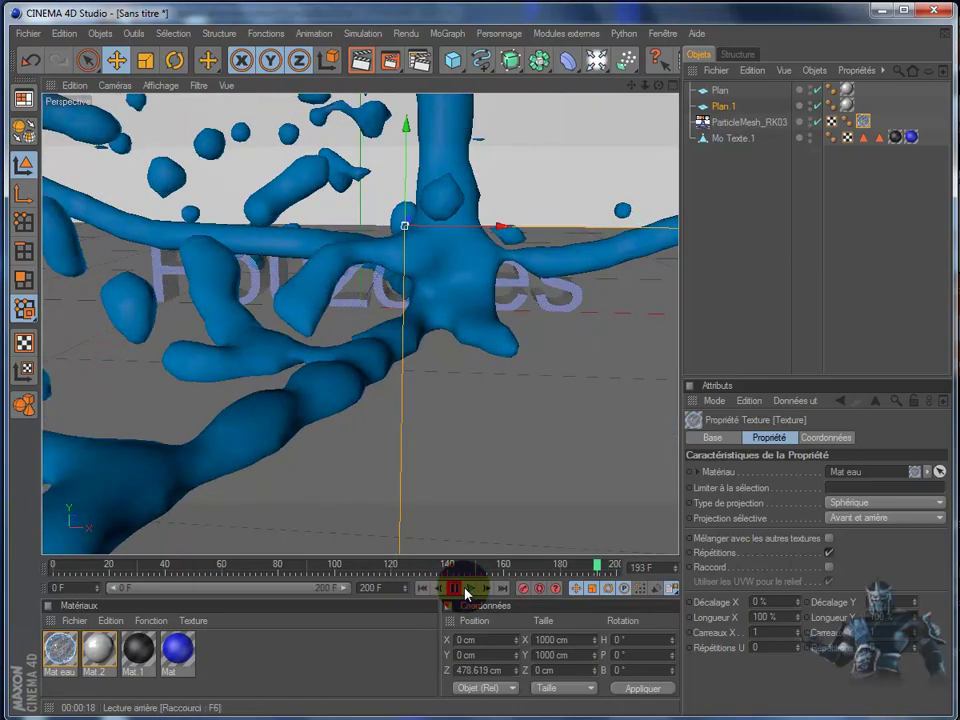
pyautogui.click(420, 589)
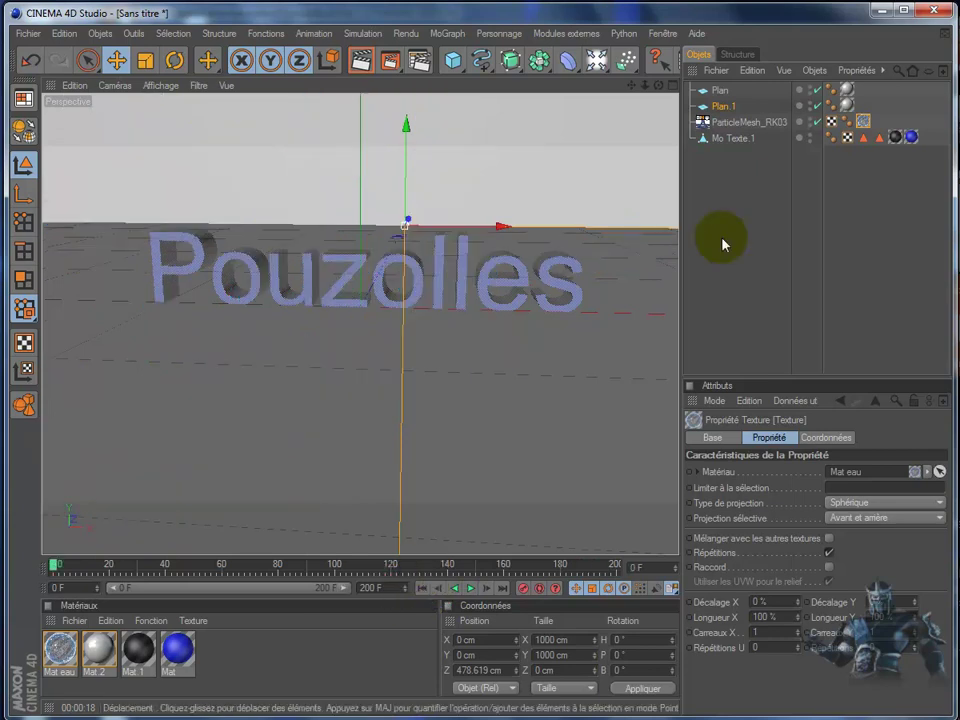
# - Orbit and pan the Perspective view to frame the Pouzolles text, then play the splash animation
pyautogui.keyDown('alt'); pyautogui.moveTo(514, 396); pyautogui.dragTo(512, 400); pyautogui.keyUp('alt')
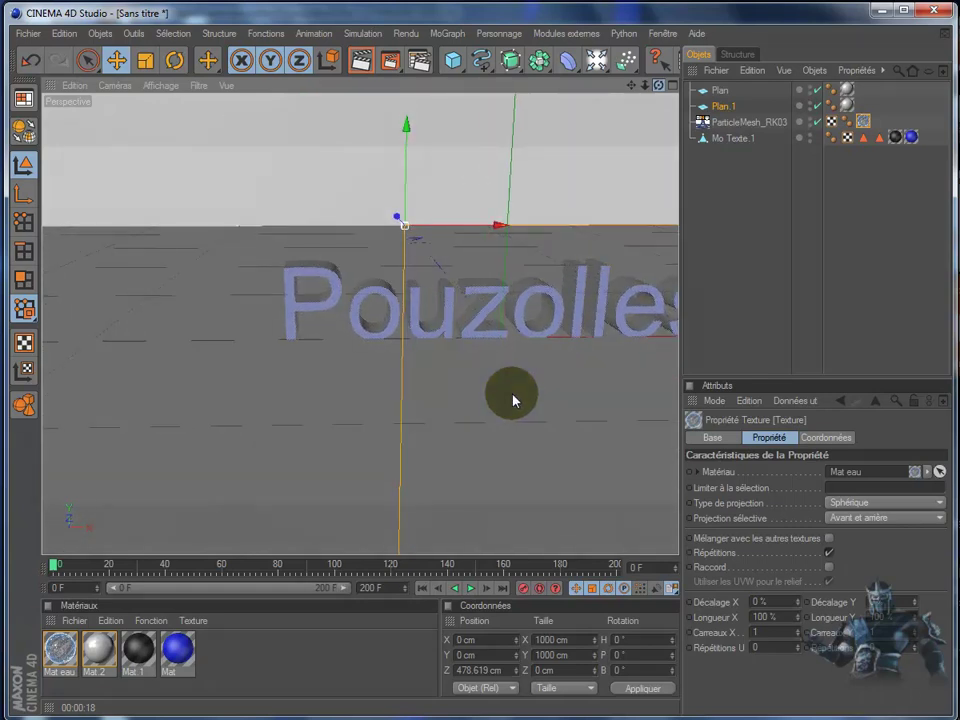
pyautogui.keyDown('alt'); pyautogui.moveTo(512, 400); pyautogui.dragTo(514, 396); pyautogui.keyUp('alt')
pyautogui.moveTo(632, 92)
pyautogui.mouseDown()
pyautogui.moveTo(493, 396)
pyautogui.moveTo(628, 81)
pyautogui.mouseUp()
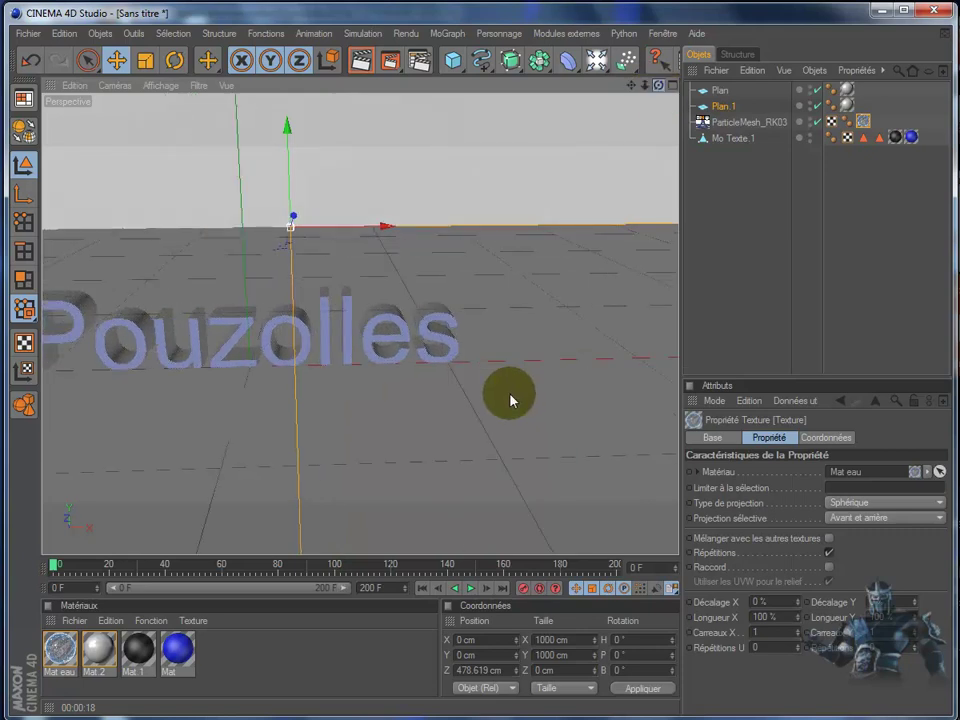
pyautogui.moveTo(660, 92)
pyautogui.mouseDown()
pyautogui.moveTo(512, 400)
pyautogui.moveTo(660, 92)
pyautogui.mouseUp()
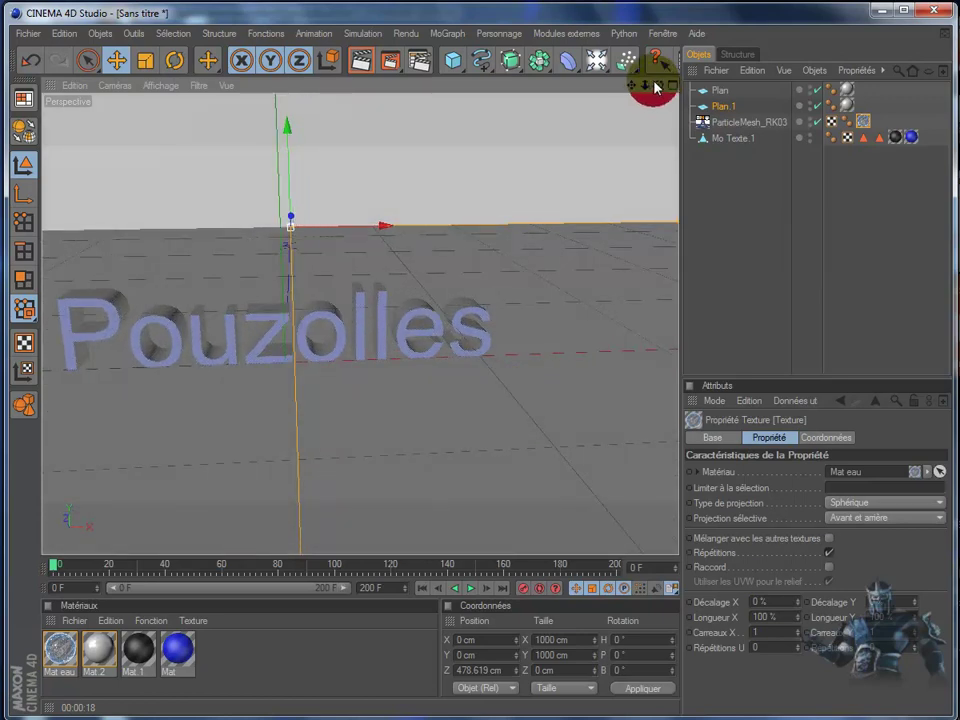
pyautogui.moveTo(657, 88); pyautogui.dragTo(512, 400)
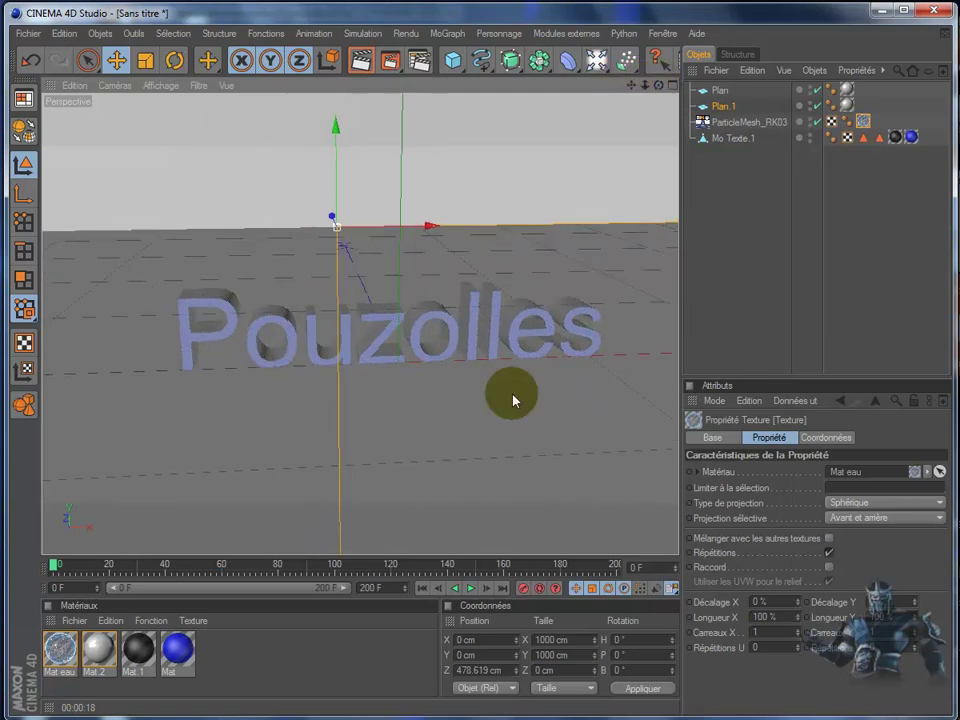
pyautogui.moveTo(512, 400); pyautogui.dragTo(512, 400)
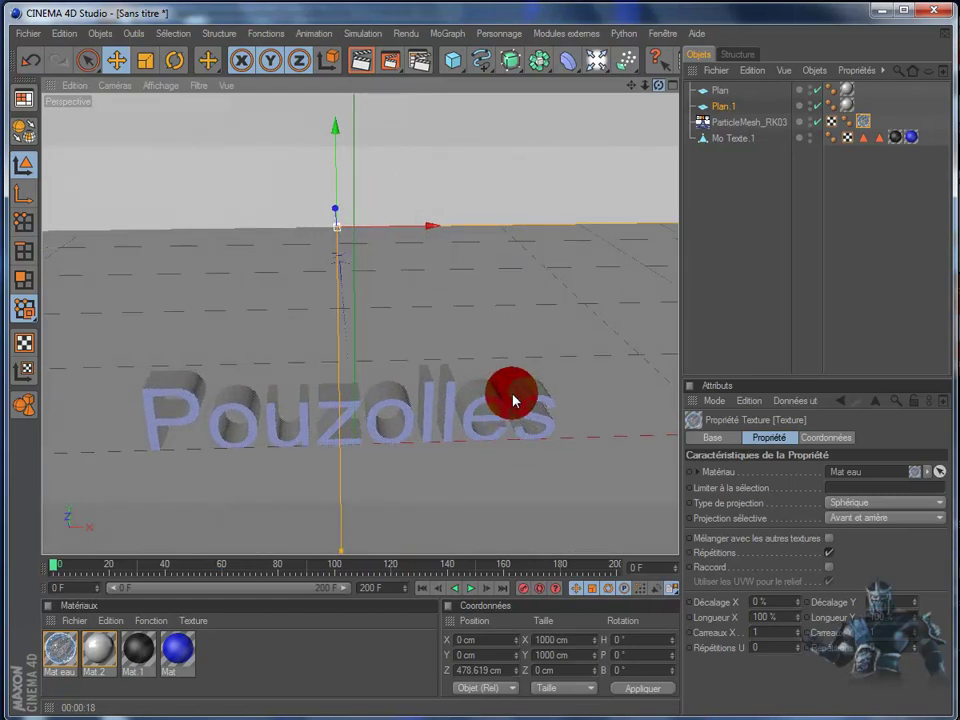
pyautogui.moveTo(512, 400)
pyautogui.mouseDown()
pyautogui.moveTo(613, 193)
pyautogui.moveTo(577, 488)
pyautogui.mouseUp()
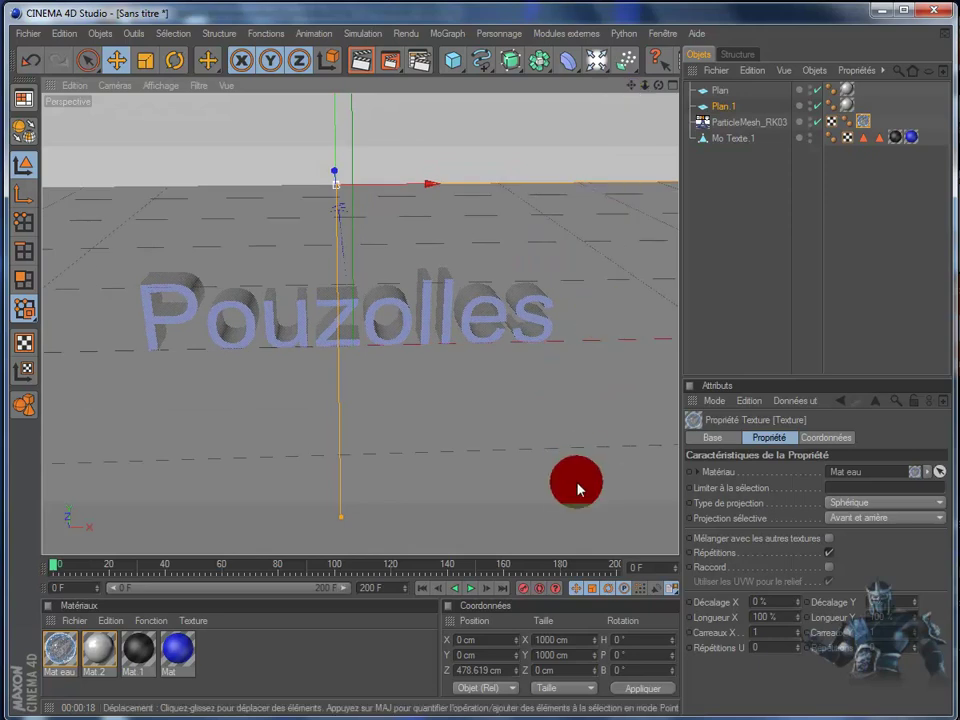
pyautogui.click(473, 590)
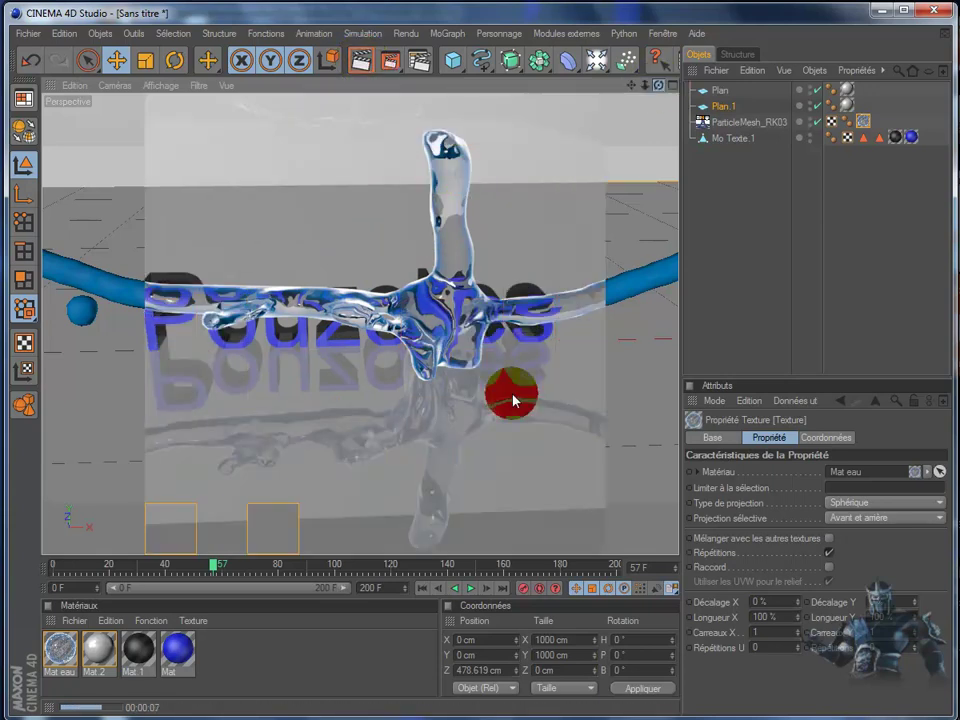
# - Stop the animation playback at frame 57
pyautogui.click(655, 84)
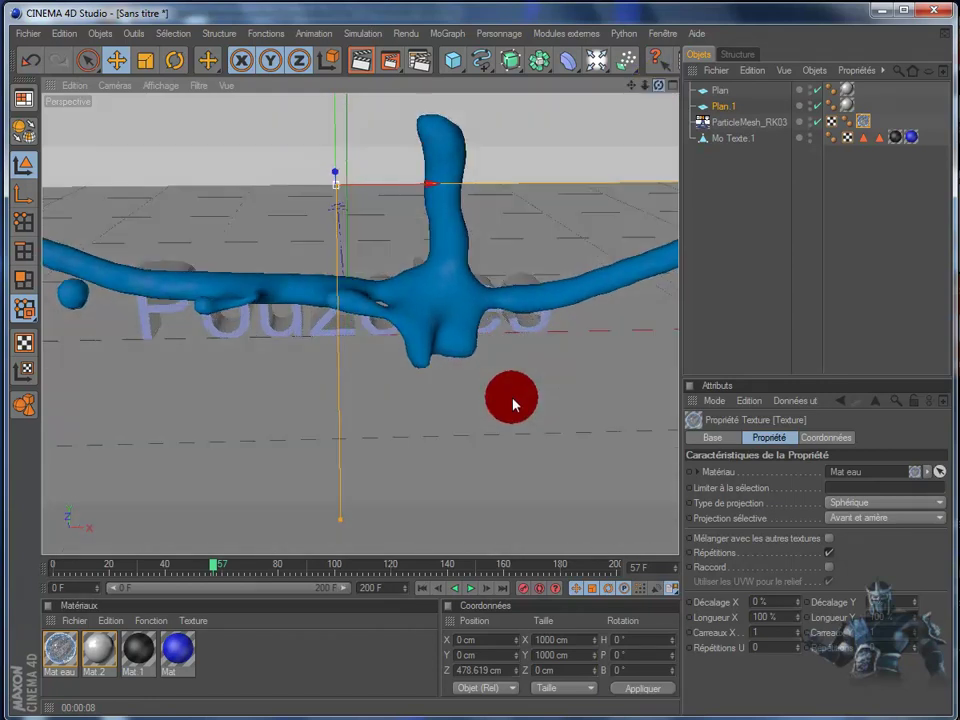
pyautogui.scroll(3, 513, 402)
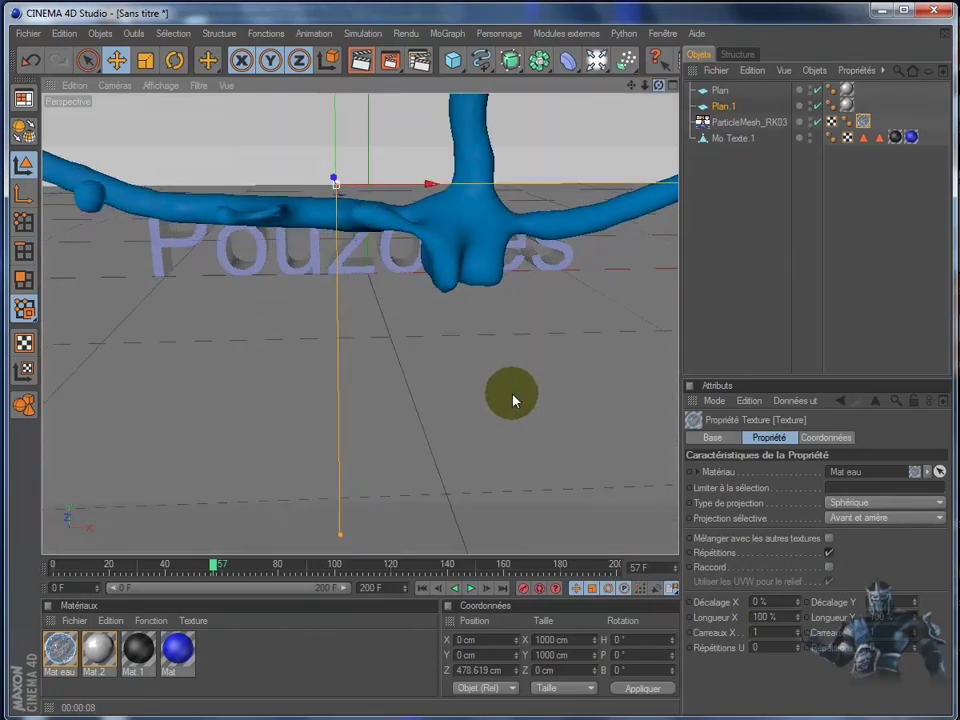
pyautogui.scroll(2, 513, 400)
pyautogui.scroll(2, 513, 400)
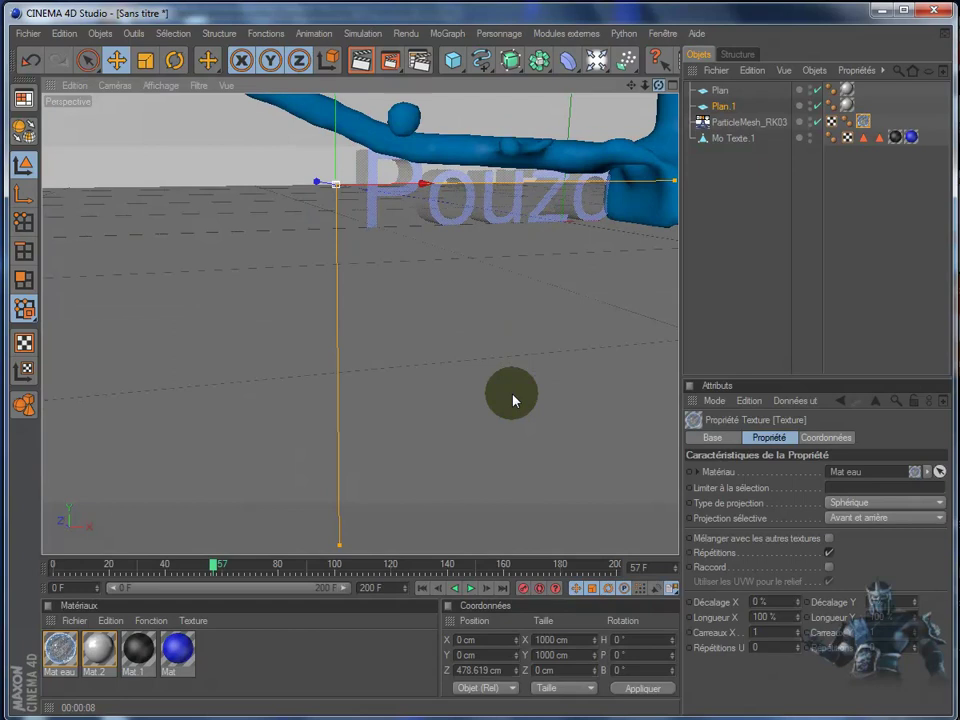
# - Move ParticleMesh_RK03 forward to Z 29.655 cm and test-render the viewport front-on
pyautogui.click(745, 128)
pyautogui.moveTo(500, 240); pyautogui.dragTo(513, 400)
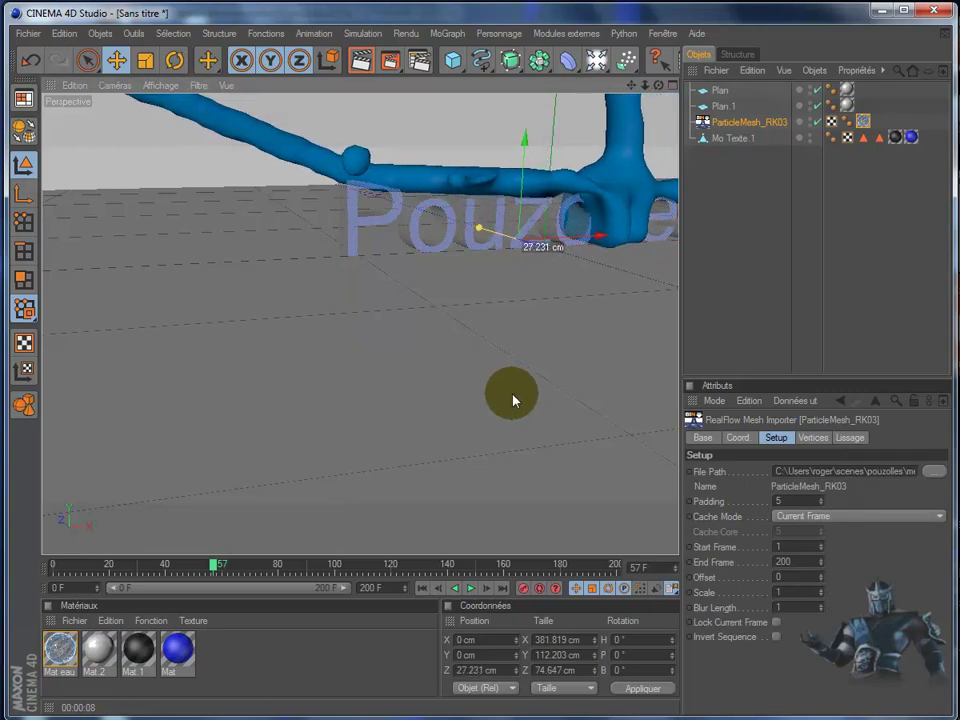
pyautogui.moveTo(513, 400); pyautogui.dragTo(521, 398)
pyautogui.click(497, 236)
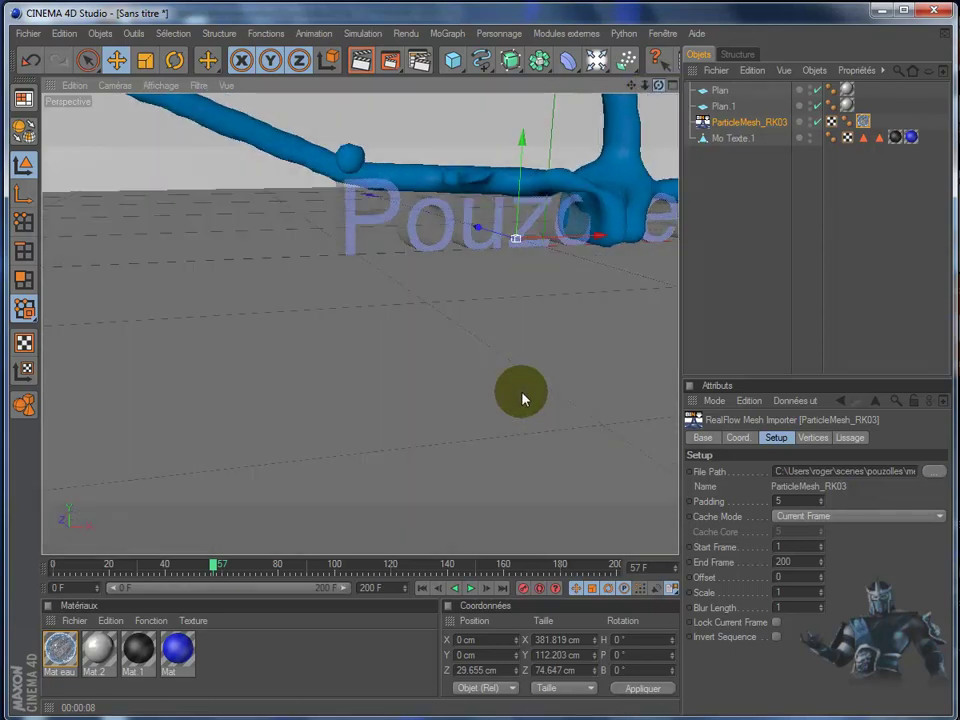
pyautogui.keyDown('alt'); pyautogui.moveTo(521, 398); pyautogui.dragTo(513, 400); pyautogui.keyUp('alt')
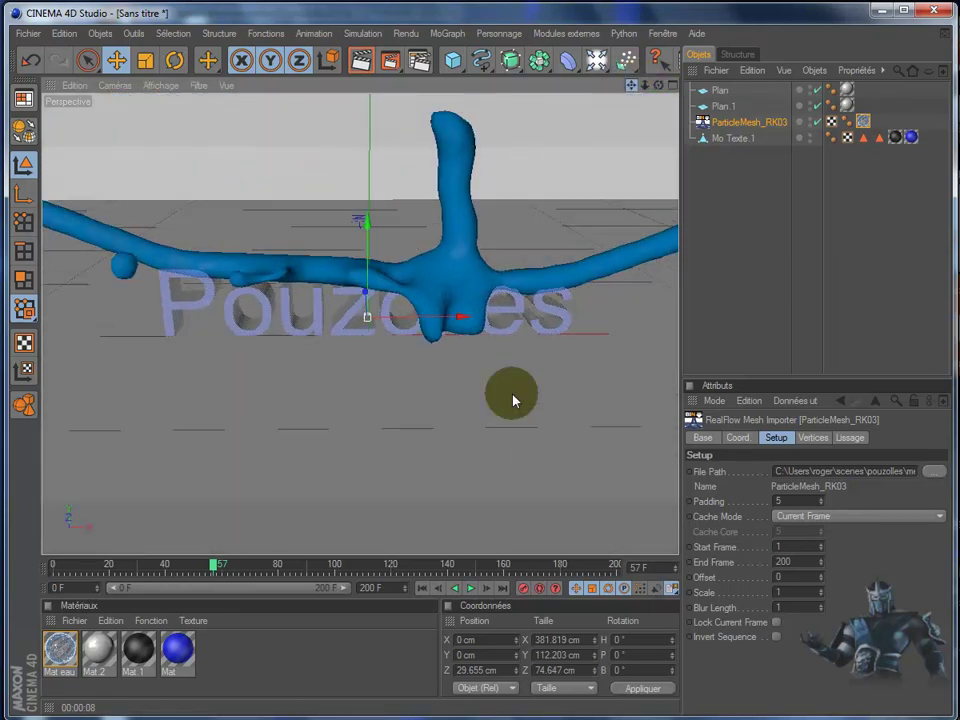
pyautogui.click(355, 66)
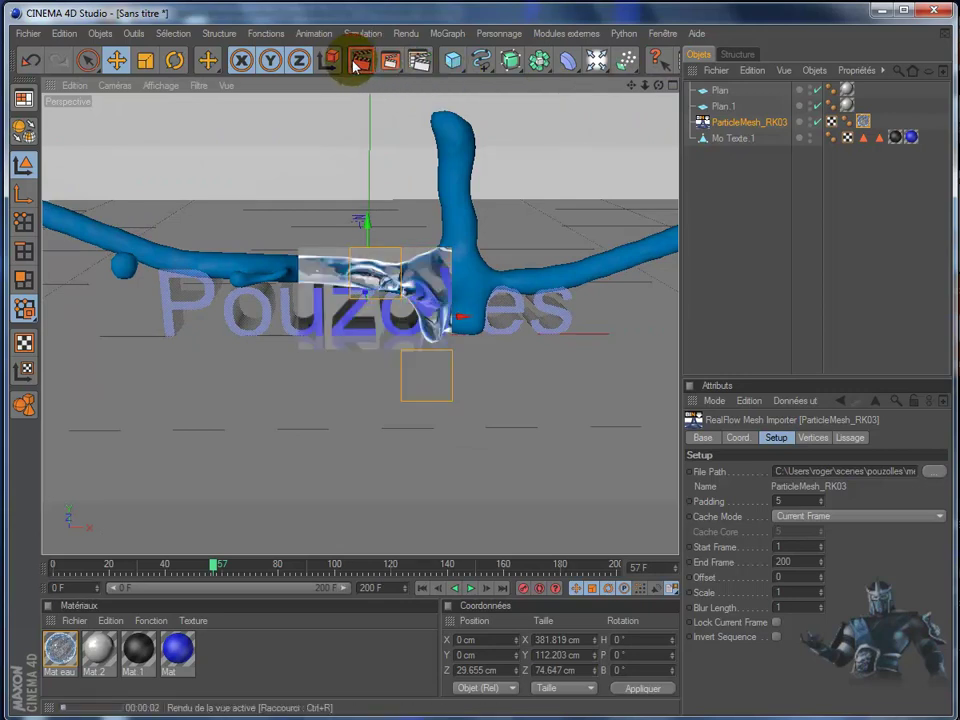